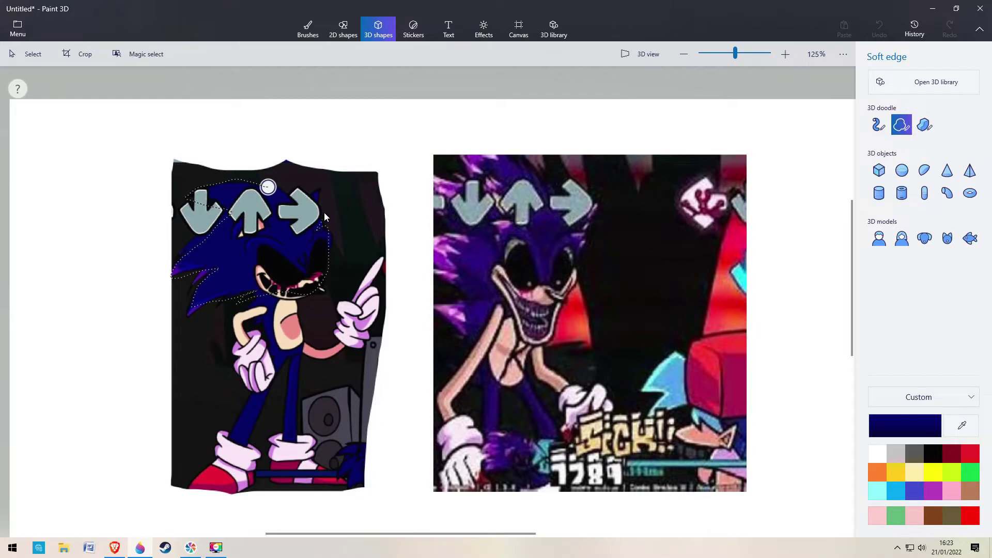
Complete the dark blue soft-edge head outline and place the head shape beside the reference picture
click(268, 187)
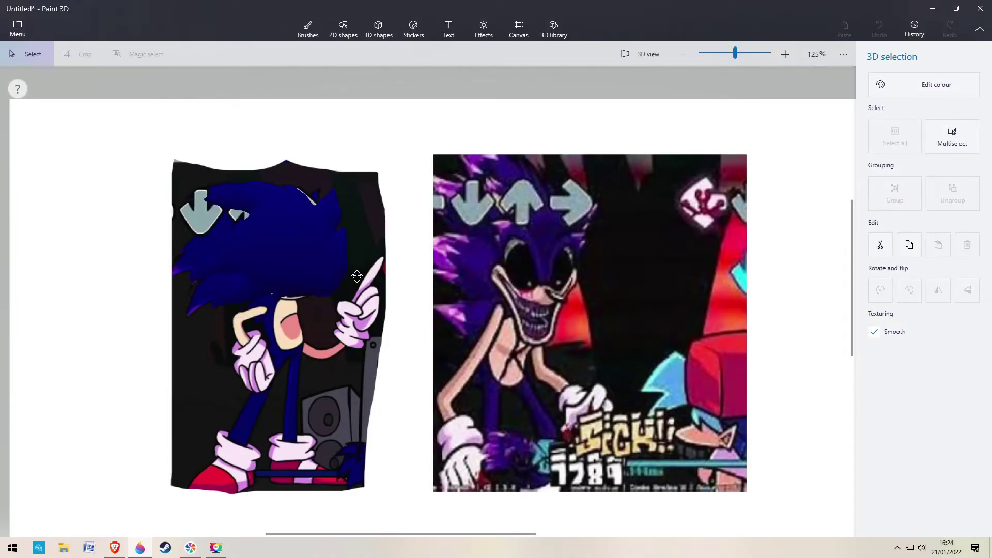
mouse_move(358, 277)
mouse_down()
mouse_move(533, 310)
mouse_move(140, 334)
mouse_move(155, 246)
mouse_move(143, 244)
mouse_up()
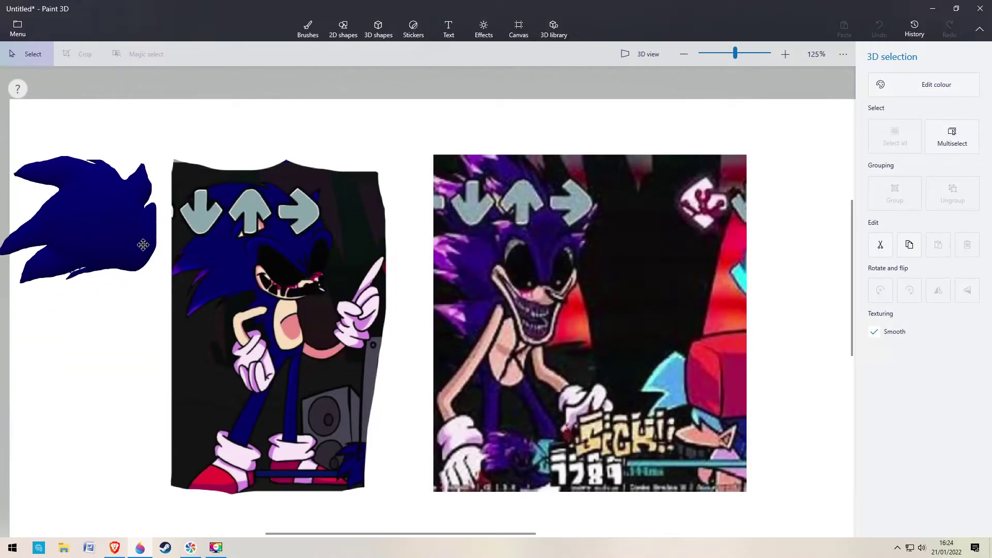
scroll(203, 246, down, 5)
mouse_move(273, 258)
mouse_down()
mouse_move(346, 279)
mouse_move(285, 269)
mouse_up()
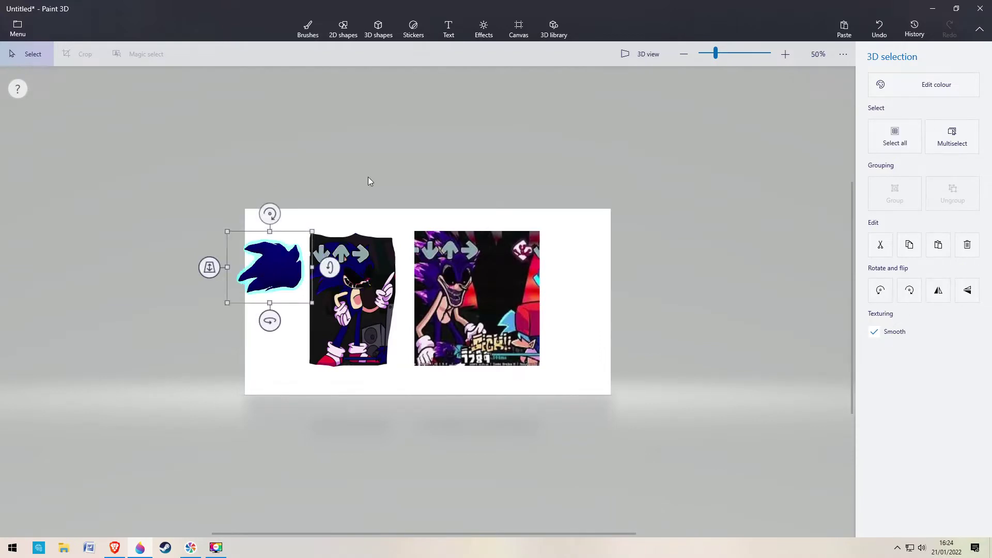
click(368, 180)
Trace the muzzle as a soft-edge shape in the skin tone sampled from the reference and place it on the lower head
scroll(709, 128, up, 2)
click(902, 125)
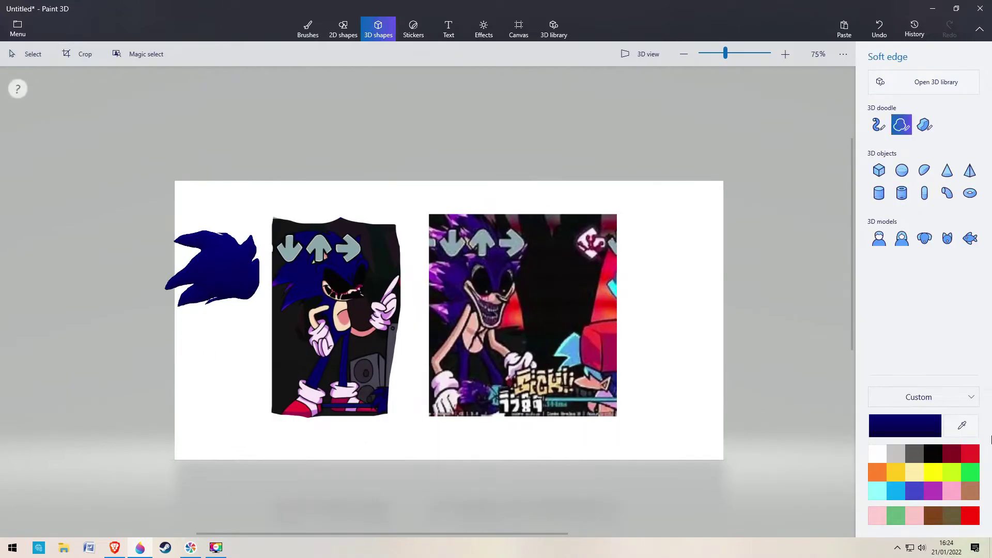
click(976, 431)
click(344, 301)
scroll(344, 303, up, 1)
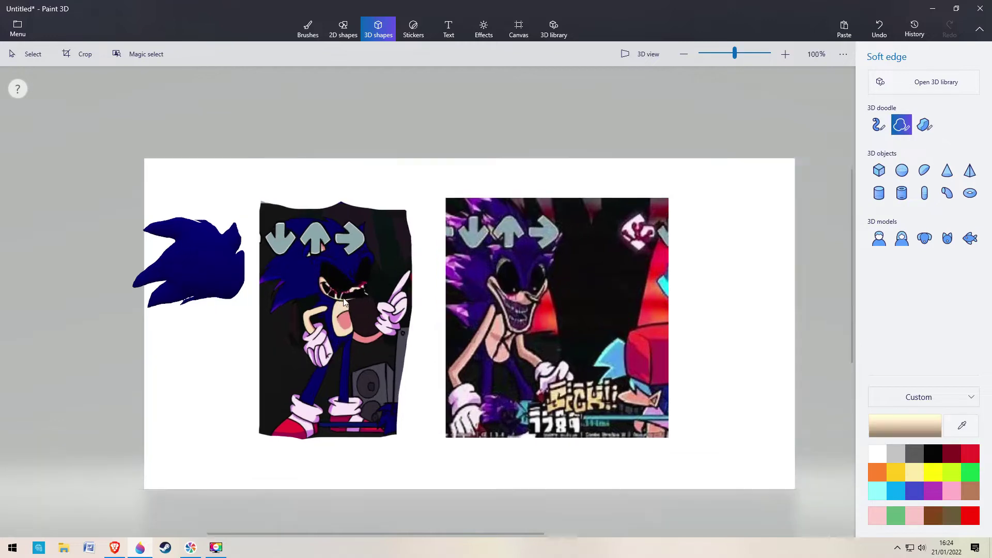
scroll(344, 301, up, 2)
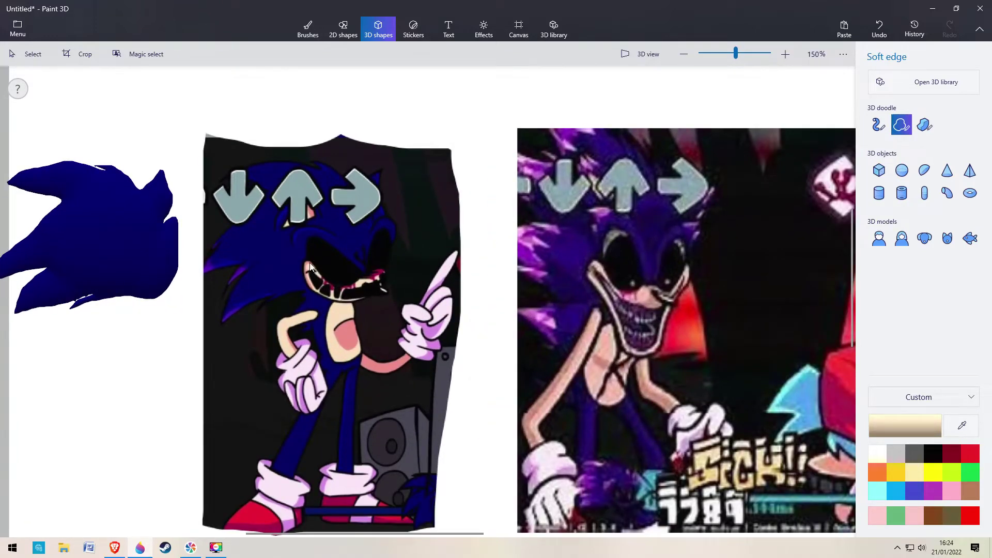
drag(310, 262, 318, 272)
mouse_move(310, 273)
mouse_down()
mouse_move(135, 305)
mouse_move(96, 280)
mouse_move(45, 281)
mouse_move(40, 299)
mouse_up()
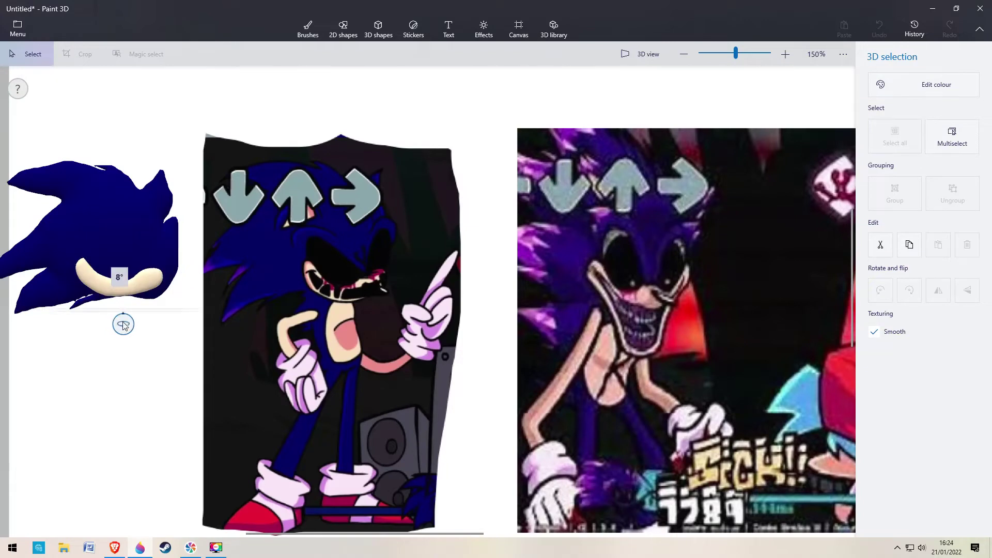
click(220, 162)
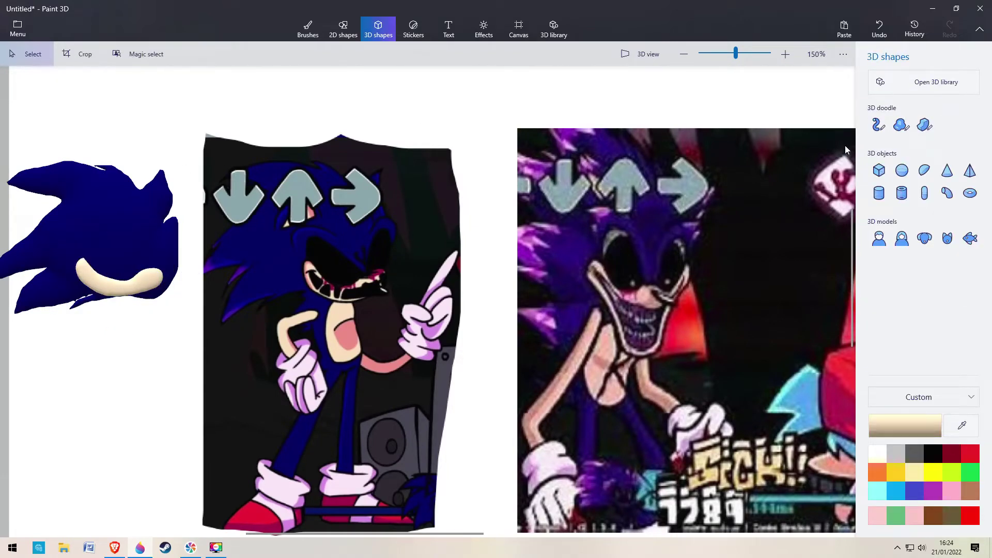
Trace a small black soft-edge shape from the reference's mouth and position it on the front of the muzzle
click(902, 125)
click(934, 454)
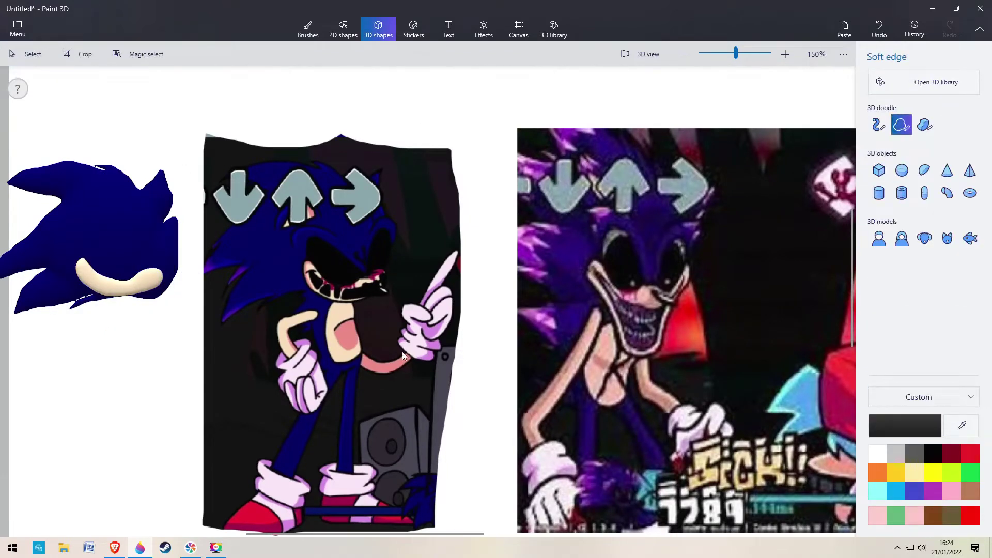
click(344, 290)
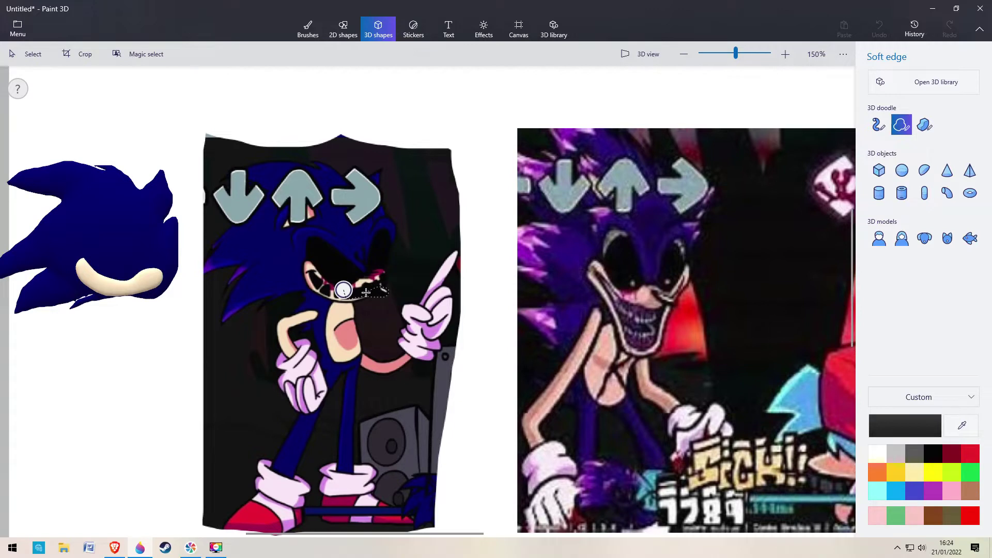
click(344, 290)
drag(362, 288, 138, 284)
drag(129, 324, 124, 324)
drag(78, 285, 85, 309)
click(95, 312)
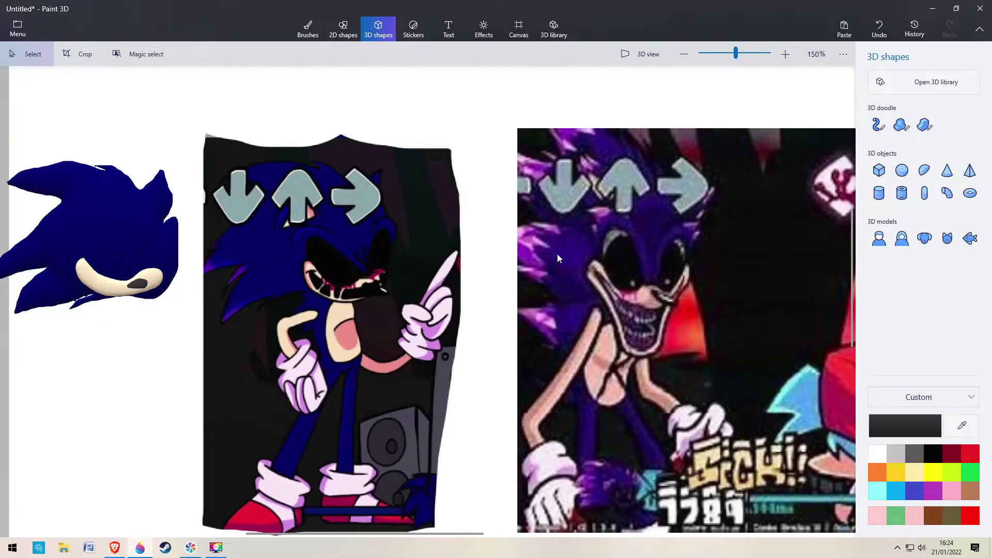
Paint black patches across the muzzle and fill in both black eyes above it with a 15 px marker
click(308, 28)
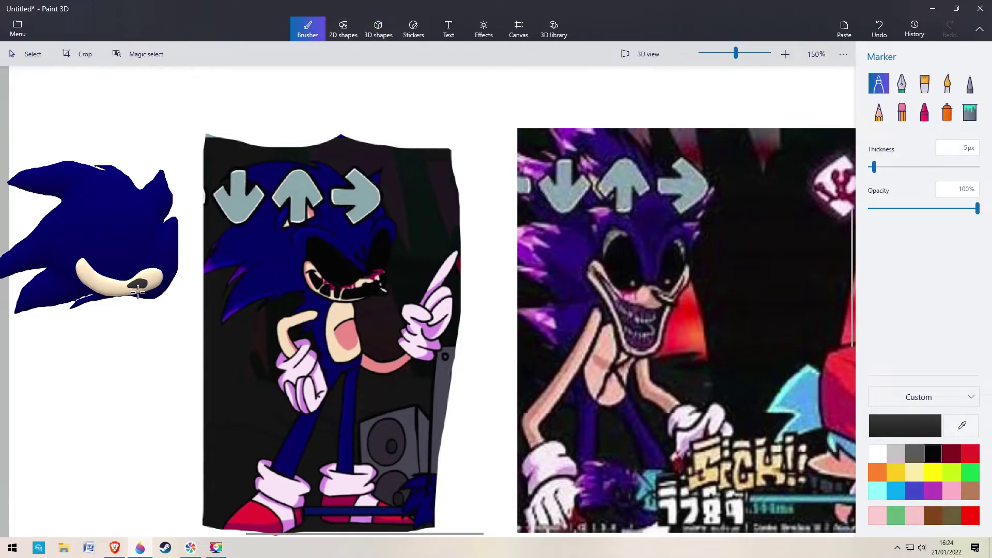
drag(124, 285, 120, 287)
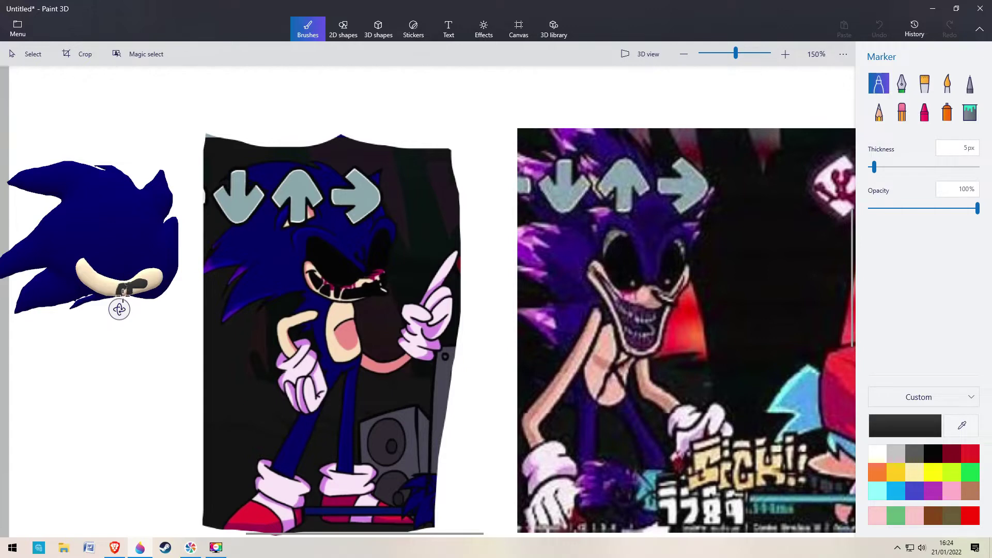
drag(874, 167, 885, 167)
mouse_move(121, 285)
mouse_down()
mouse_move(135, 282)
mouse_move(110, 285)
mouse_up()
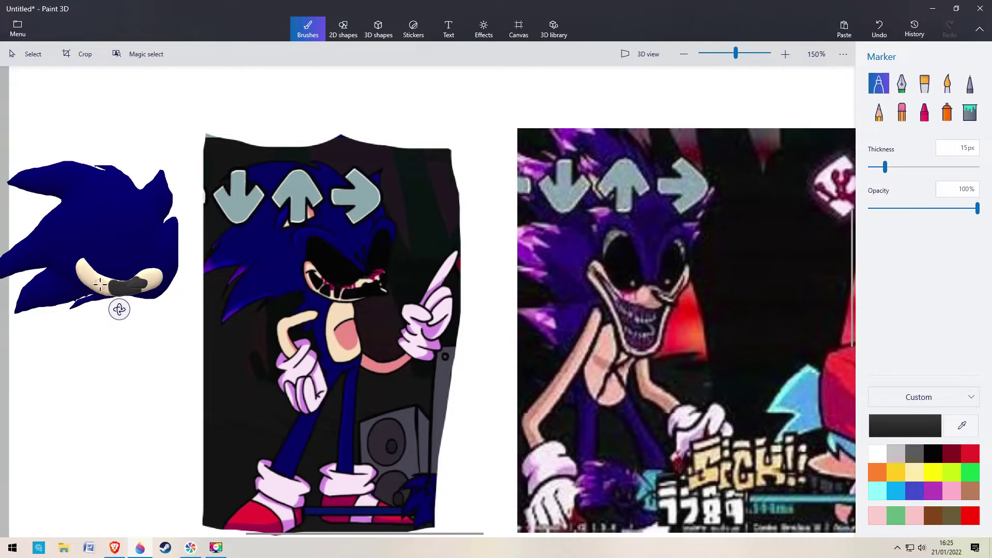
click(98, 285)
click(153, 278)
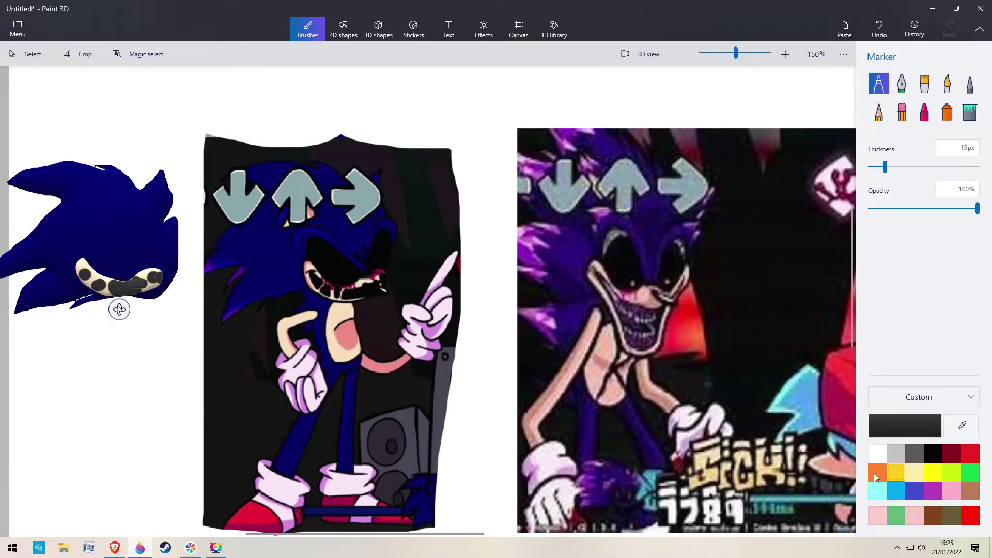
click(84, 264)
mouse_move(89, 260)
mouse_down()
mouse_move(105, 235)
mouse_move(108, 262)
mouse_move(95, 263)
mouse_move(106, 244)
mouse_move(103, 264)
mouse_move(119, 275)
mouse_move(157, 248)
mouse_move(121, 274)
mouse_move(106, 235)
mouse_move(95, 251)
mouse_move(111, 234)
mouse_move(123, 237)
mouse_move(130, 272)
mouse_move(157, 242)
mouse_move(145, 266)
mouse_move(162, 248)
mouse_up()
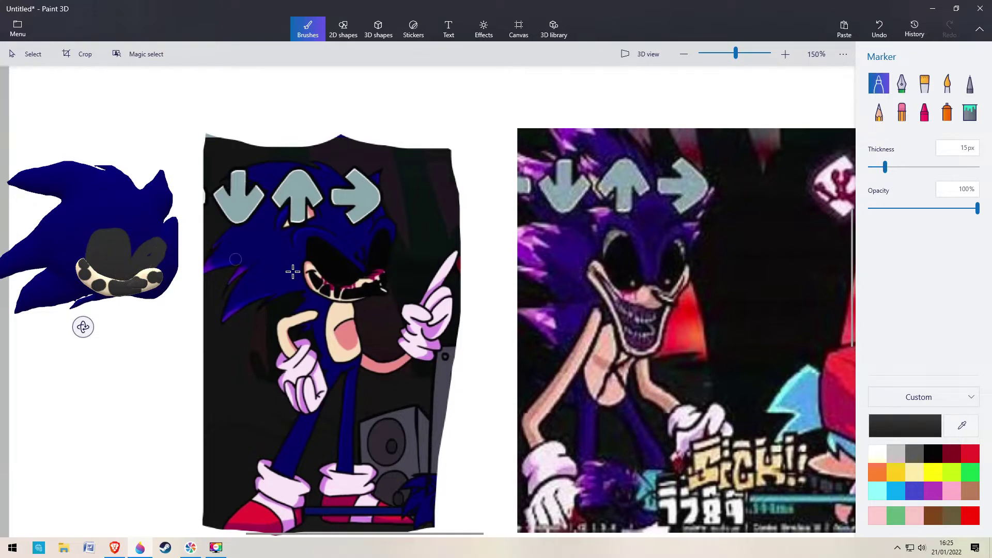
Sample the chest's skin tone from the reference and paint the inner ear patch on the upper head
click(964, 425)
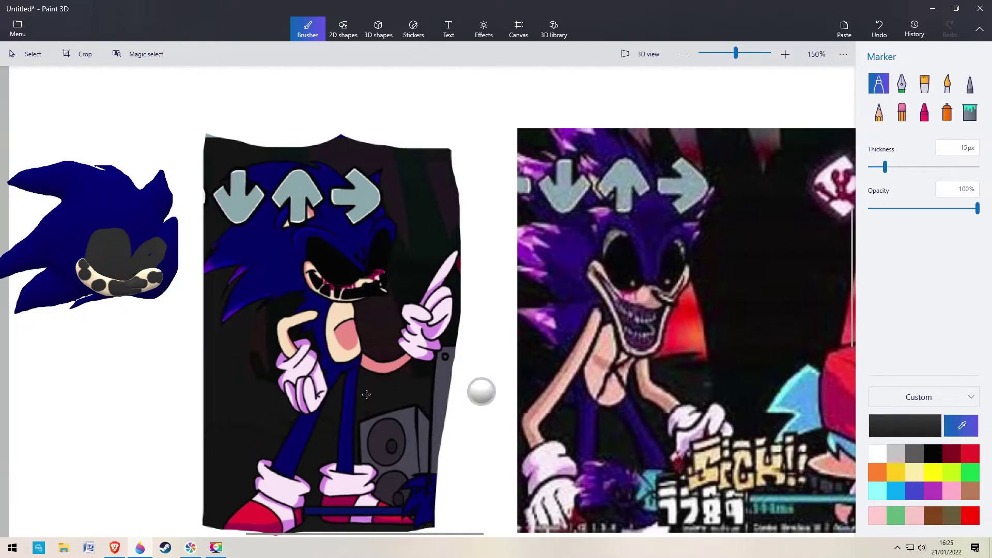
click(339, 318)
mouse_move(94, 189)
mouse_down()
mouse_move(89, 182)
mouse_move(97, 197)
mouse_move(87, 194)
mouse_up()
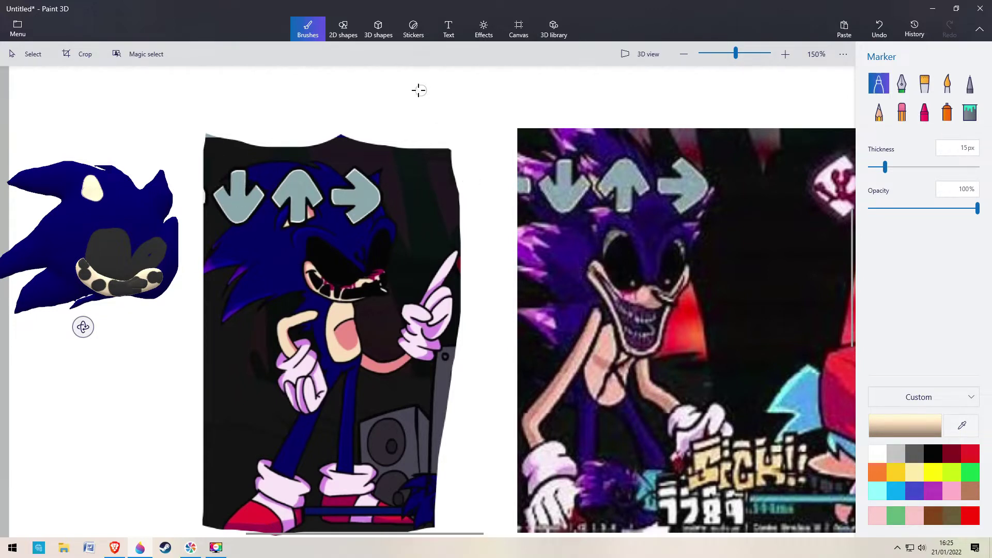
Trace the torso as a soft-edge shape in dark blue sampled from the reference and place it under the head
click(378, 29)
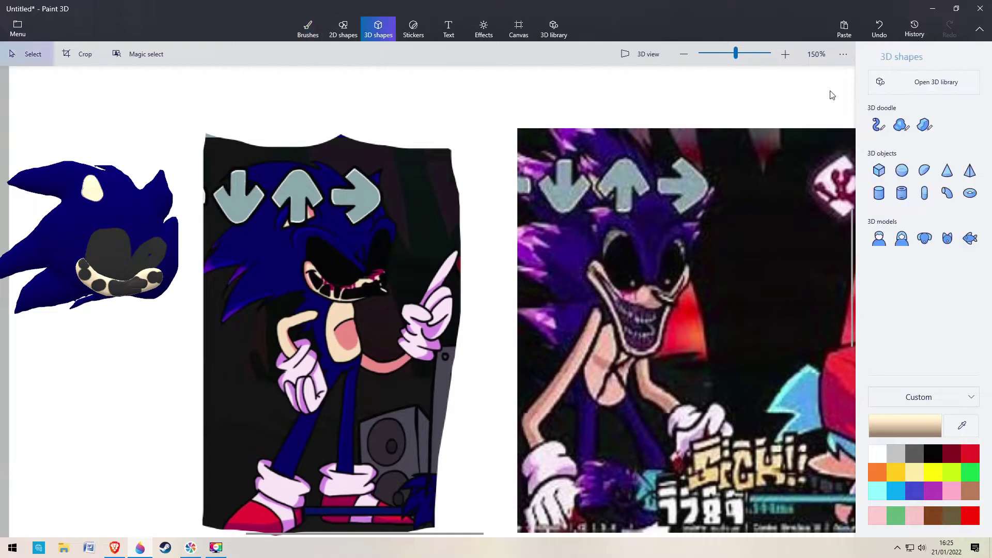
click(902, 125)
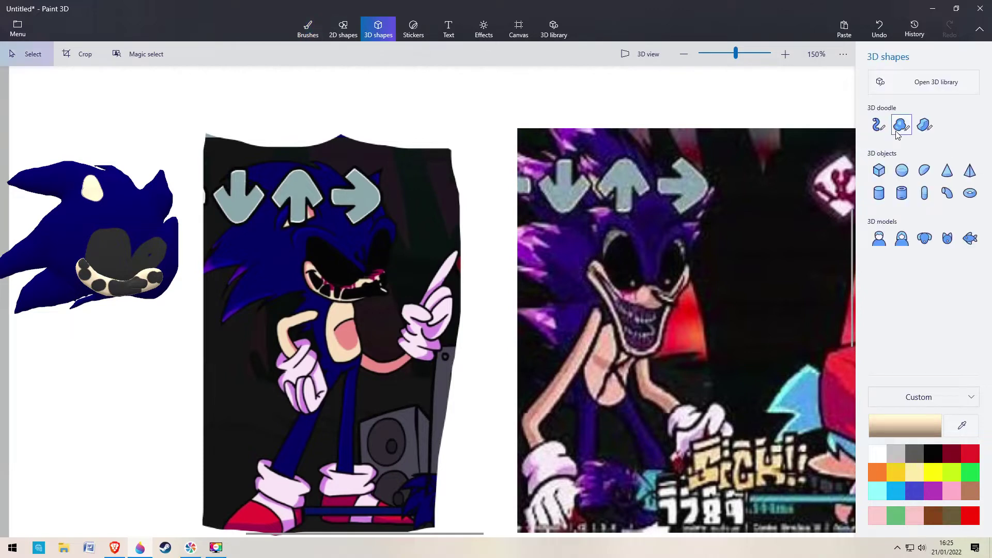
click(962, 425)
click(344, 223)
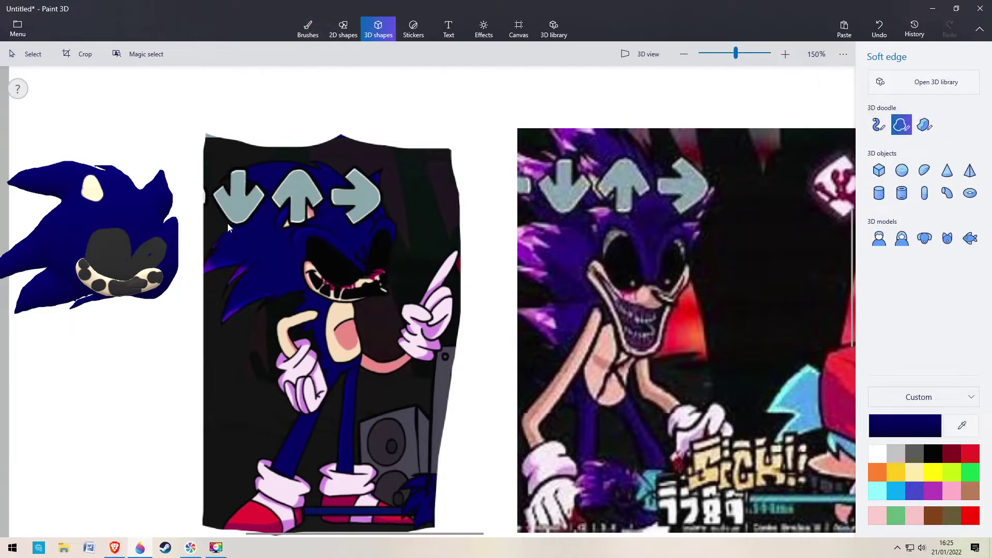
drag(312, 293, 304, 307)
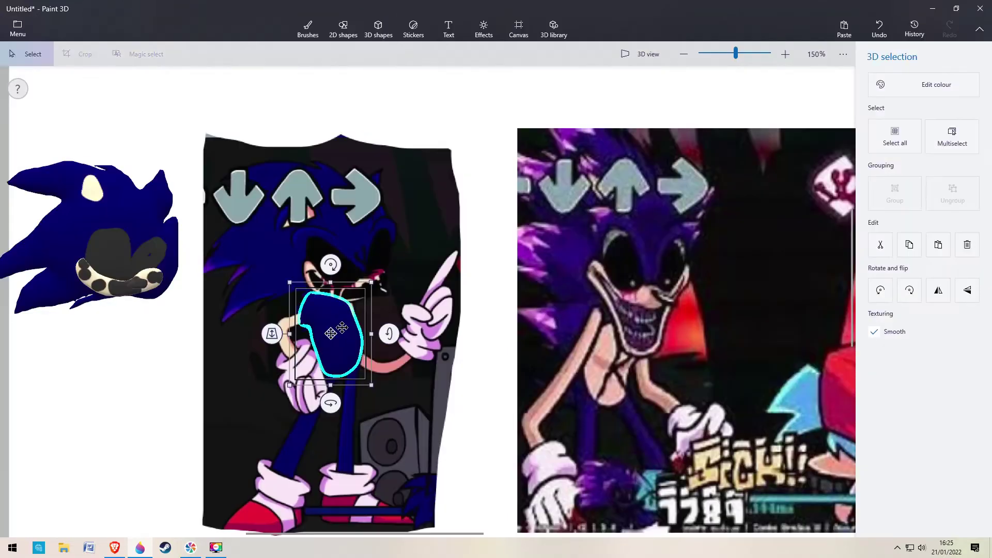
mouse_move(343, 326)
mouse_down()
mouse_move(155, 334)
mouse_move(127, 323)
mouse_up()
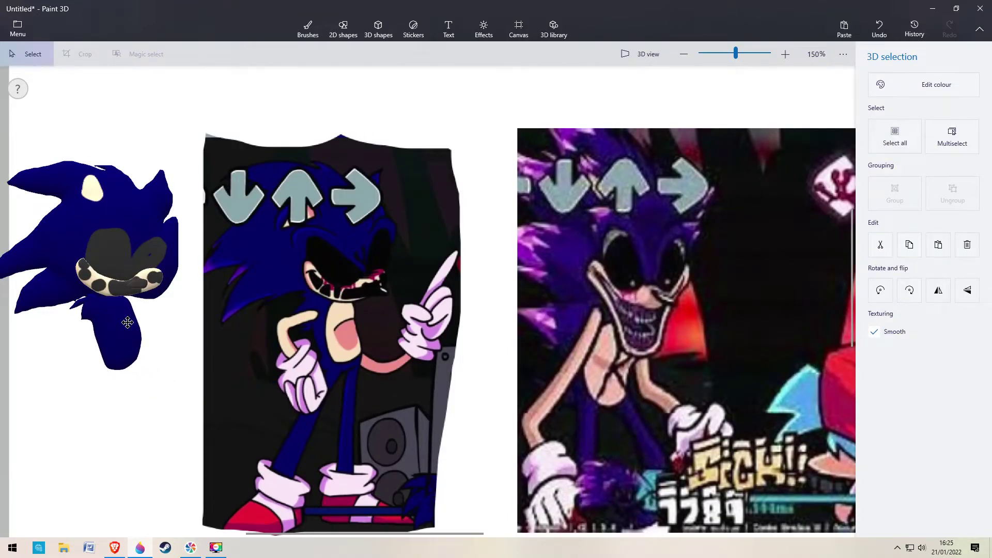
Draw the bent arm as a 23 px tube in the sampled skin tone, attach it to the torso's left side and adjust its depth
click(379, 29)
click(879, 124)
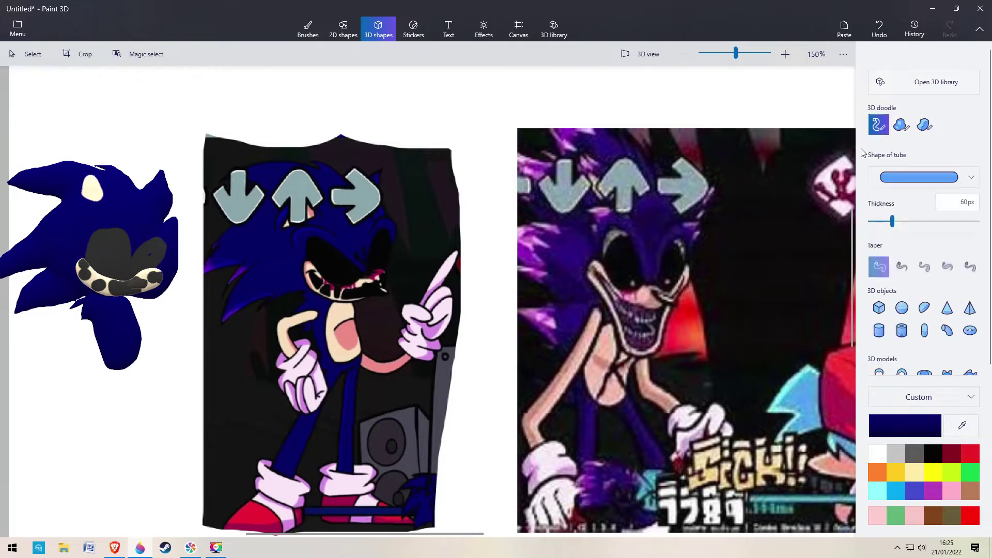
click(876, 220)
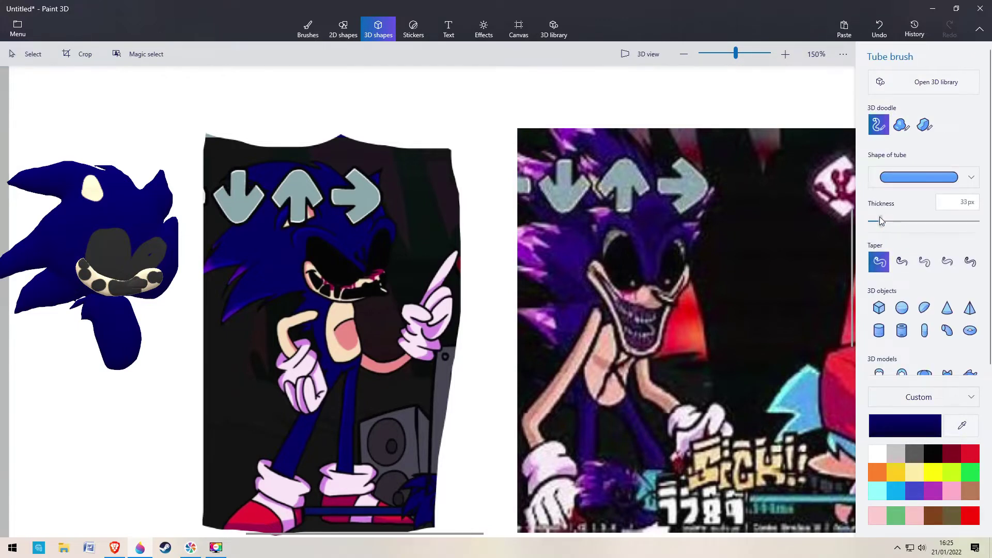
click(970, 420)
click(313, 321)
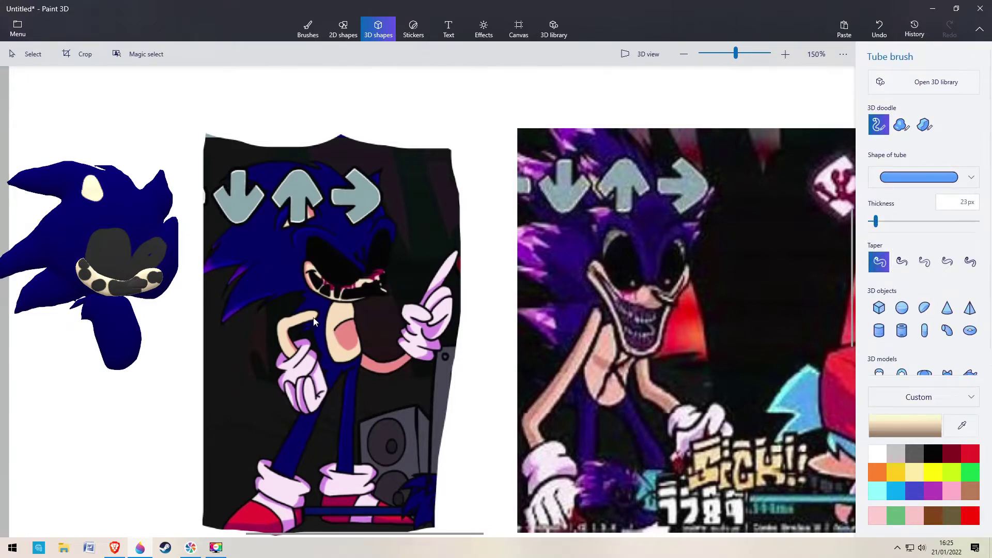
mouse_move(311, 316)
mouse_down()
mouse_move(279, 332)
mouse_move(291, 352)
mouse_move(72, 347)
mouse_move(78, 325)
mouse_up()
click(297, 416)
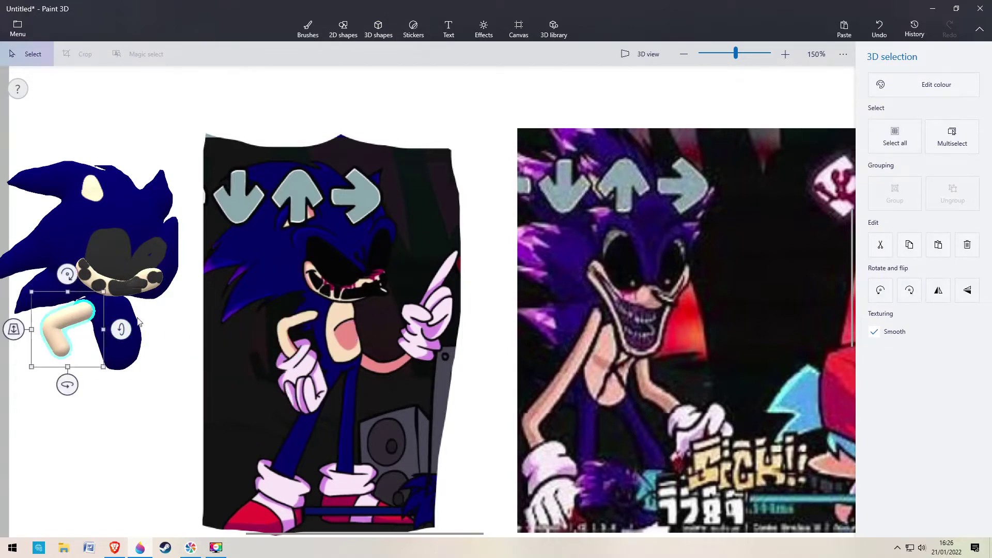
drag(19, 335, 42, 339)
click(238, 233)
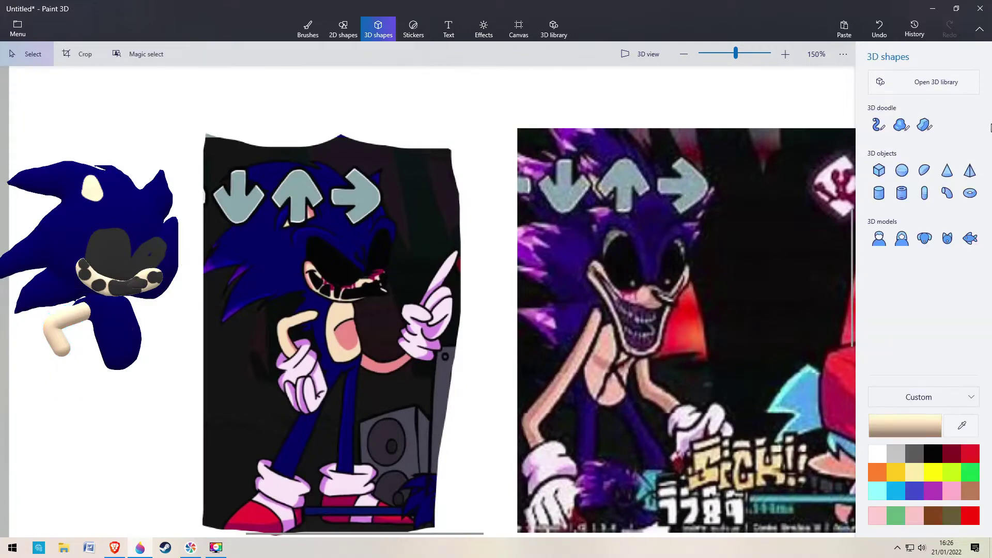
Draw the other arm as a 15 px skin-toned tube, attach it to the torso's right side and adjust its depth
click(879, 124)
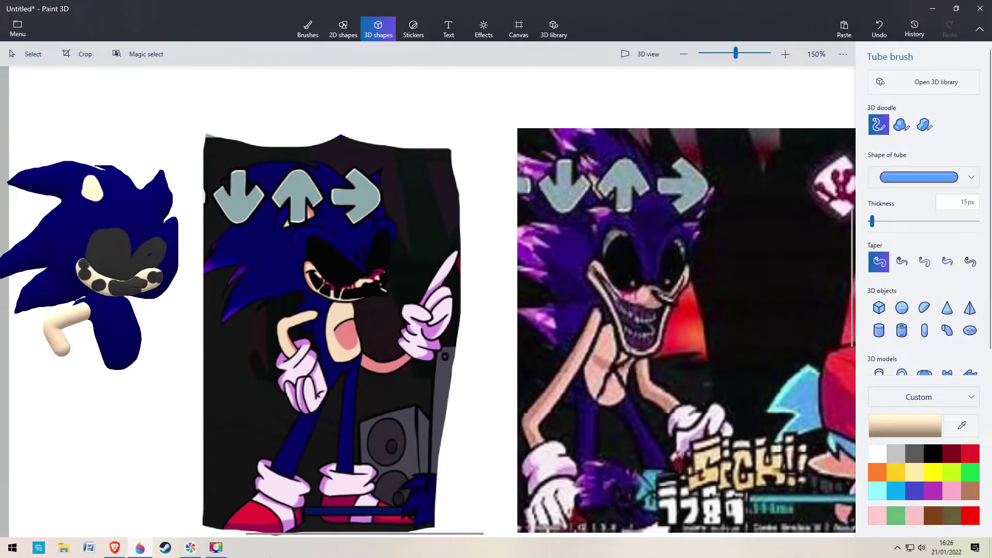
click(216, 548)
click(928, 473)
mouse_move(360, 355)
mouse_down()
mouse_move(385, 368)
mouse_move(408, 355)
mouse_move(370, 371)
mouse_move(166, 348)
mouse_move(165, 336)
mouse_up()
click(383, 427)
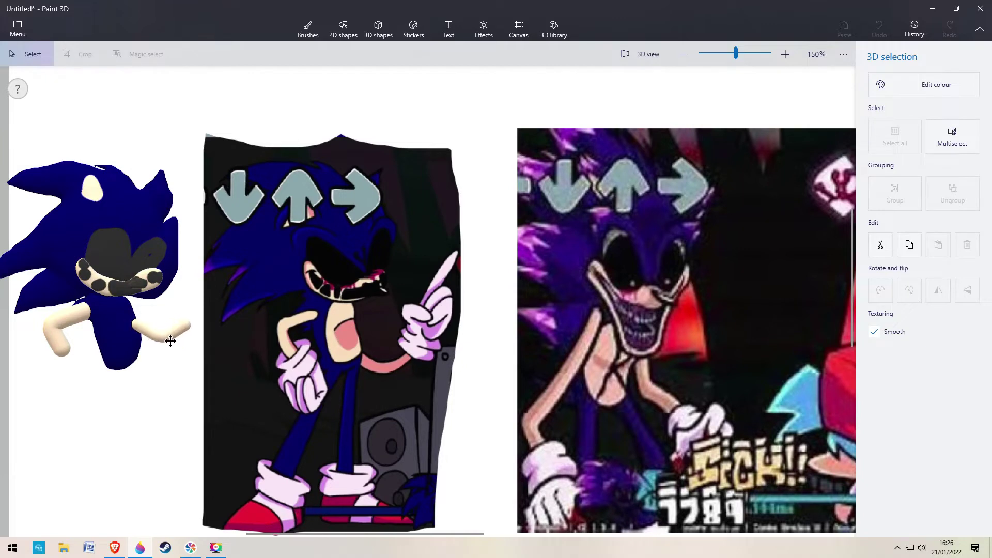
middle_click(103, 331)
drag(102, 336, 278, 260)
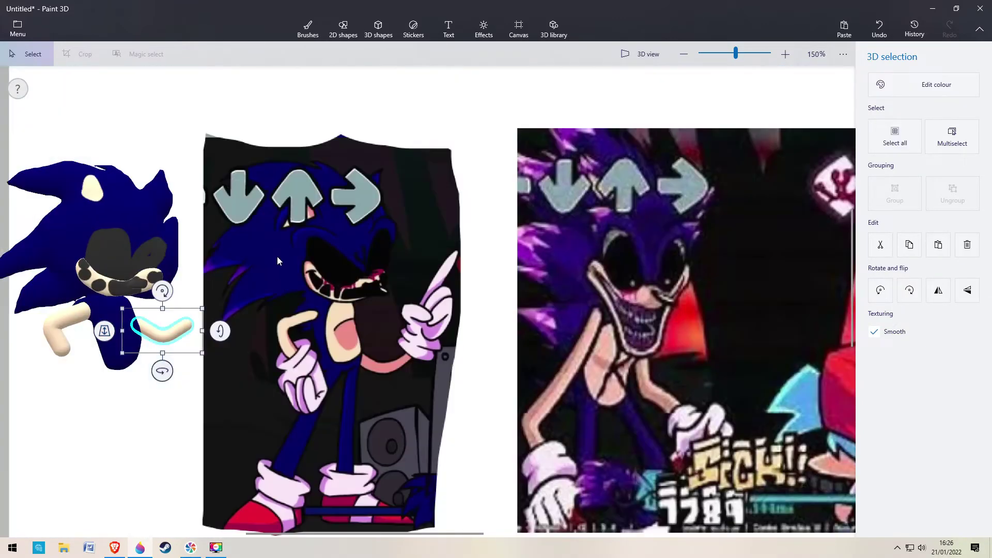
click(277, 256)
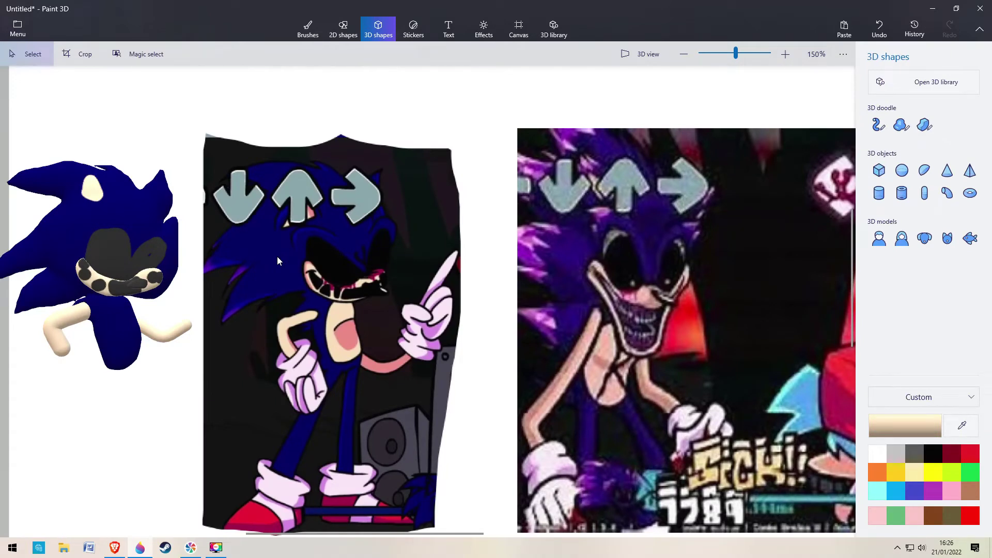
Trace the raised pointing glove as a soft-edge shape in the pale pink-white sampled from the reference
click(902, 125)
click(960, 424)
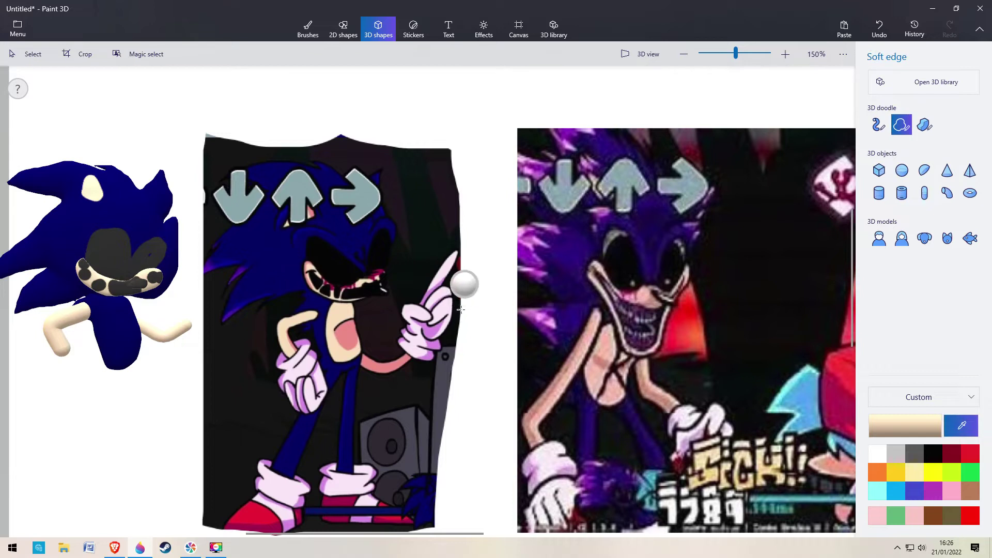
click(446, 267)
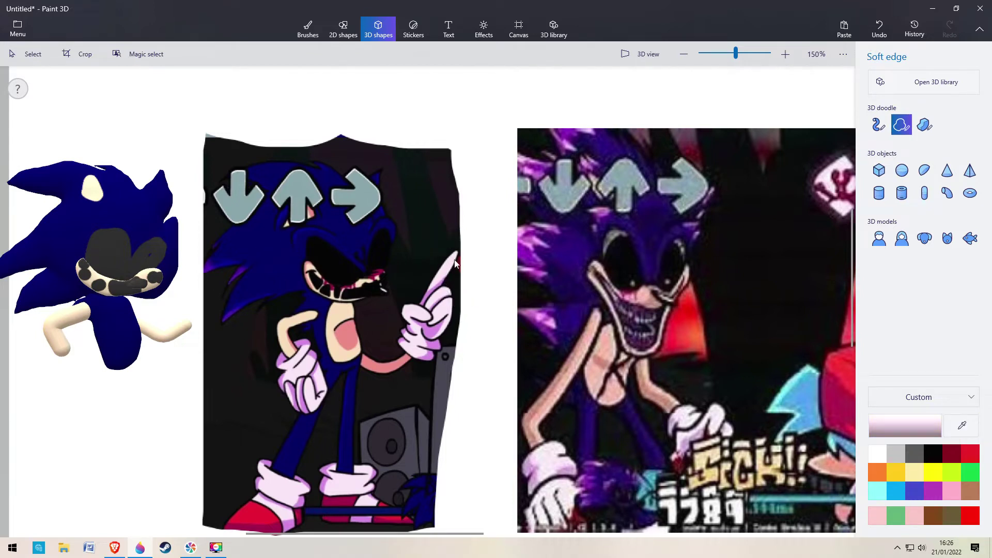
drag(455, 252, 438, 269)
drag(455, 251, 456, 252)
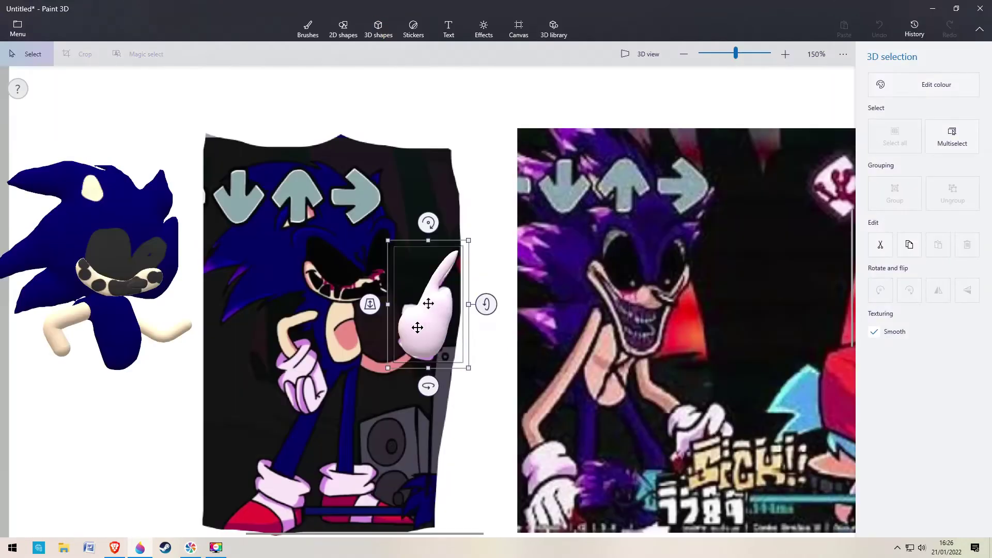
Place the raised pointing glove at the end of the right-hand arm and adjust its depth
mouse_move(440, 331)
mouse_down()
mouse_move(200, 335)
mouse_move(202, 292)
mouse_up()
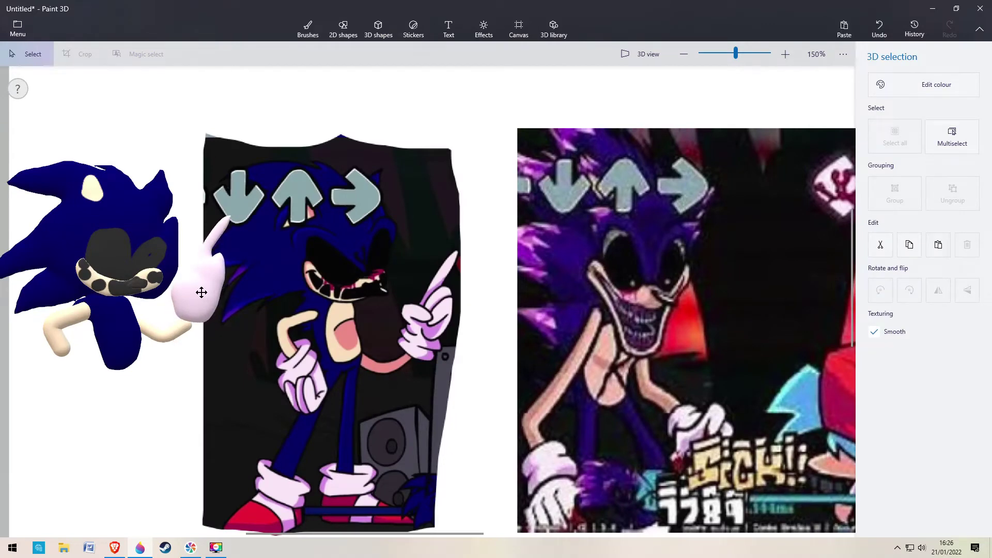
drag(140, 266, 144, 269)
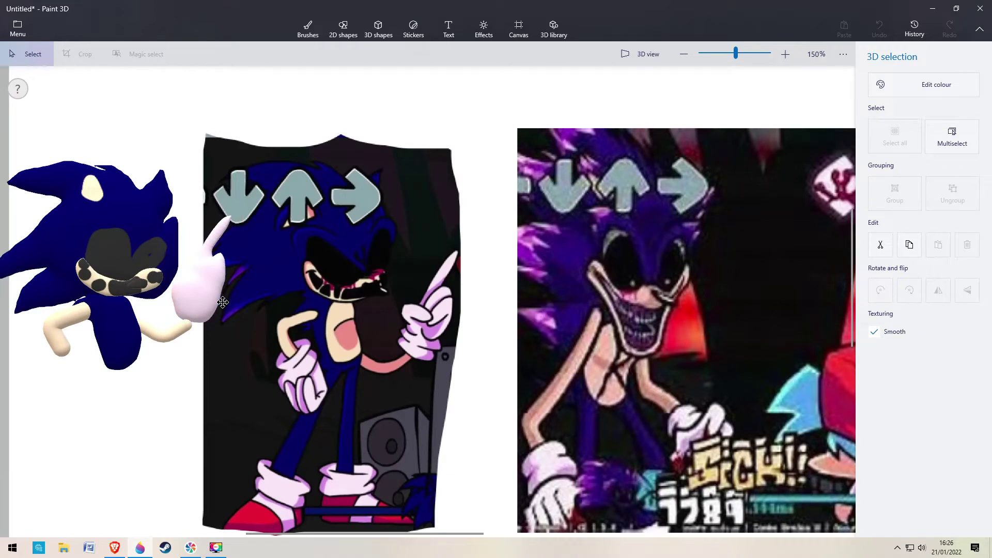
Trace the hand-on-hip glove as a soft-edge shape in pale pink-white, attach it to the bent arm's end and adjust its depth
click(379, 28)
click(902, 125)
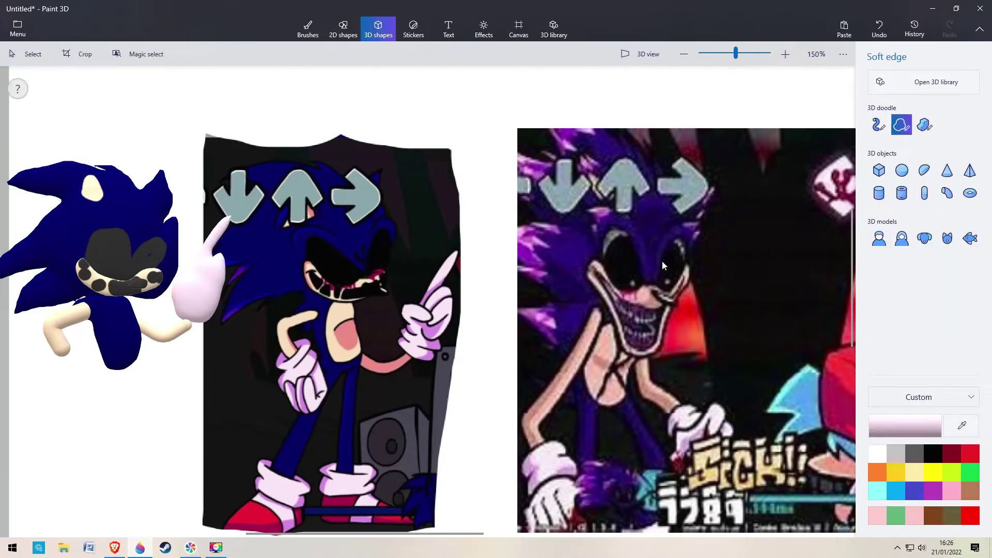
click(297, 341)
click(297, 341)
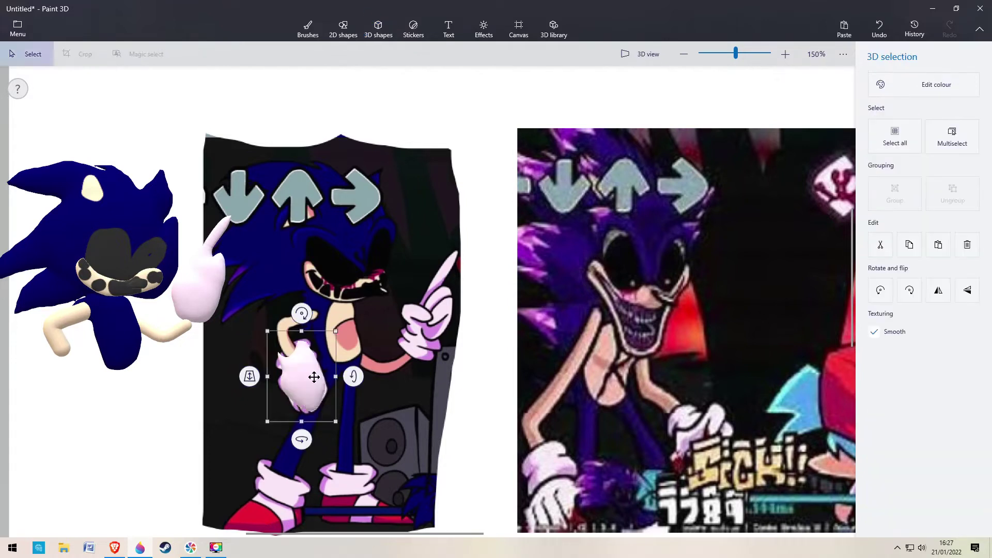
mouse_move(300, 346)
mouse_down()
mouse_move(92, 407)
mouse_move(87, 381)
mouse_up()
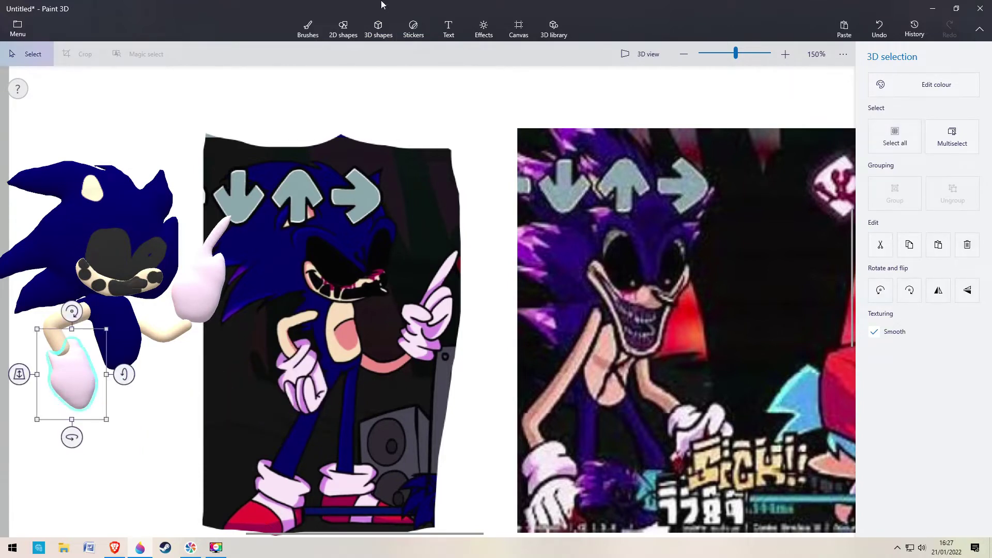
mouse_move(19, 373)
mouse_down()
mouse_move(14, 390)
mouse_move(7, 379)
mouse_up()
click(338, 172)
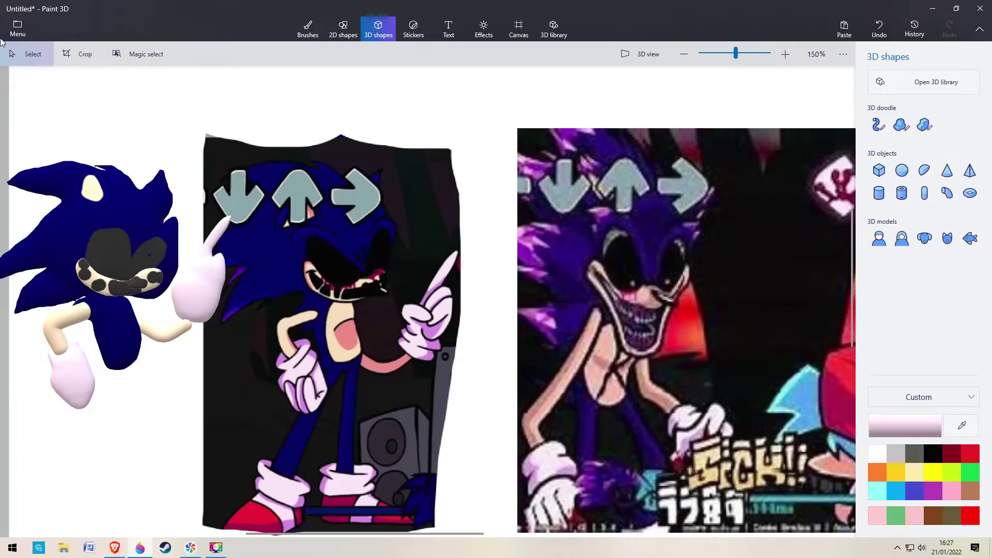
Draw black finger and cuff lines on both gloves with a 4 px marker
click(308, 29)
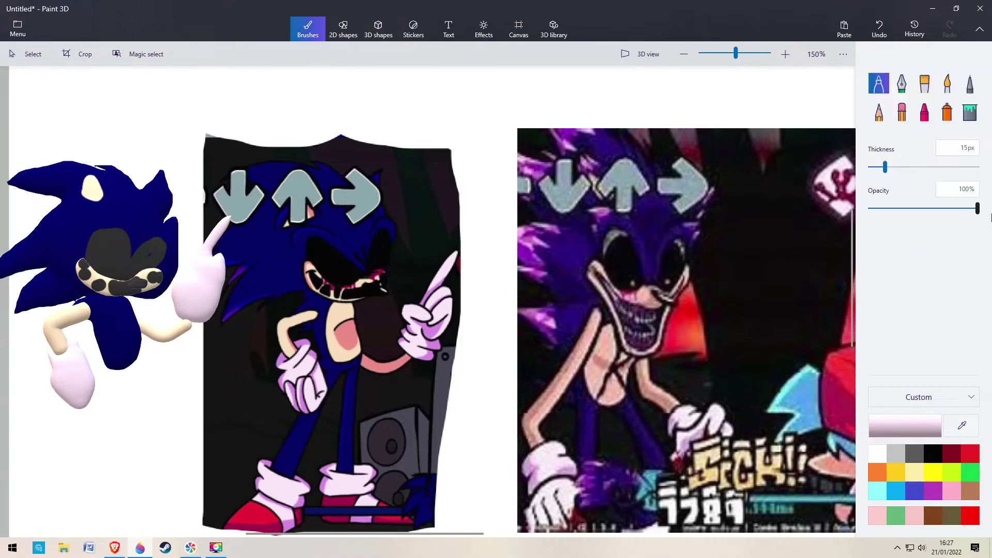
click(874, 167)
mouse_move(76, 376)
mouse_down()
mouse_move(85, 396)
mouse_move(59, 396)
mouse_move(81, 407)
mouse_up()
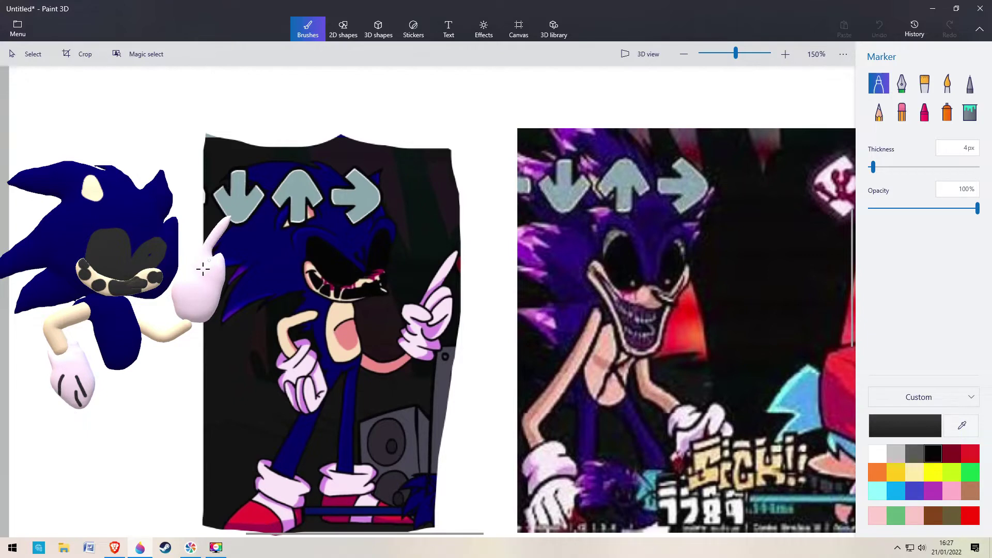
mouse_move(204, 266)
mouse_down()
mouse_move(229, 267)
mouse_move(180, 275)
mouse_move(190, 291)
mouse_move(175, 277)
mouse_up()
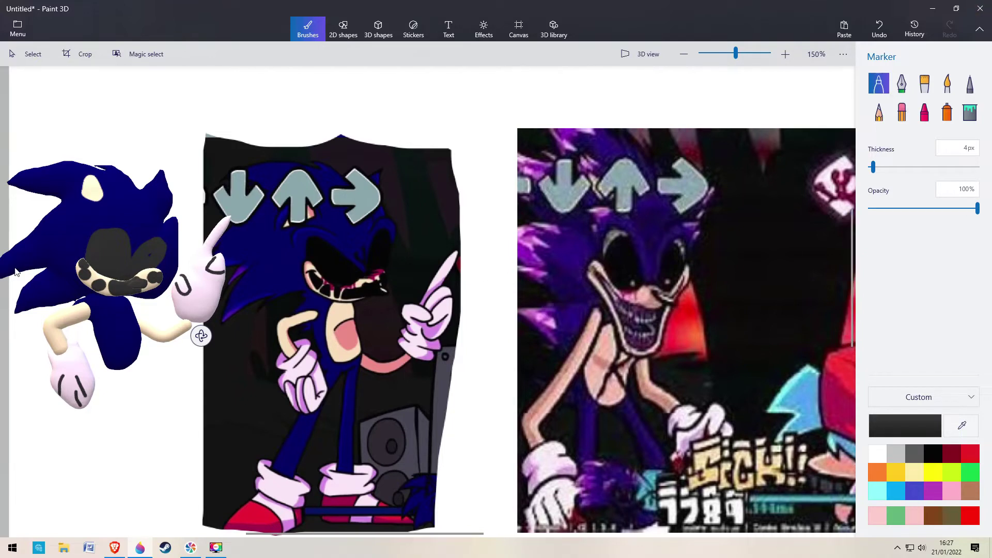
drag(209, 269, 222, 273)
drag(39, 290, 38, 293)
drag(180, 308, 204, 315)
Paint an oval belly patch on the torso with a 23 px marker in the cream skin tone sampled from the reference
drag(873, 167, 895, 167)
click(962, 425)
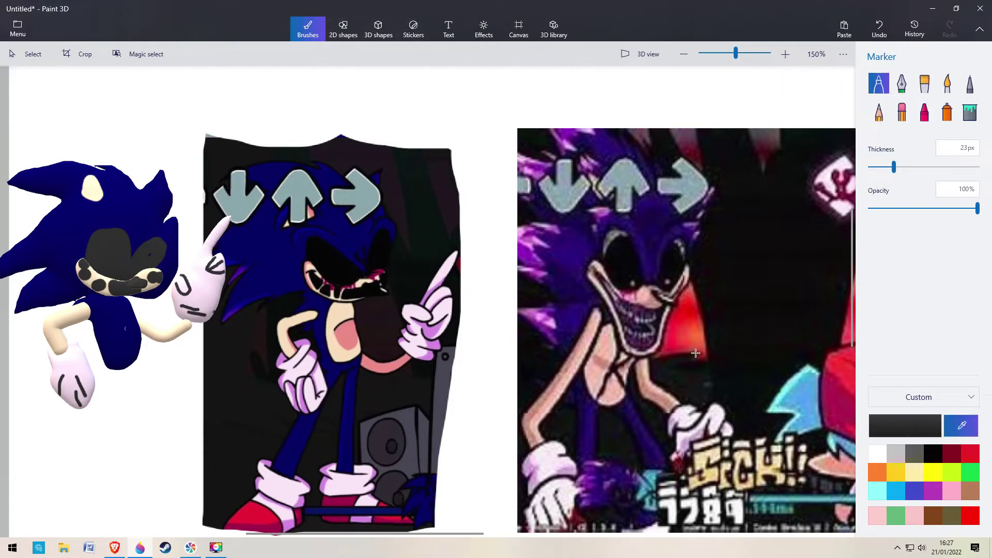
click(258, 329)
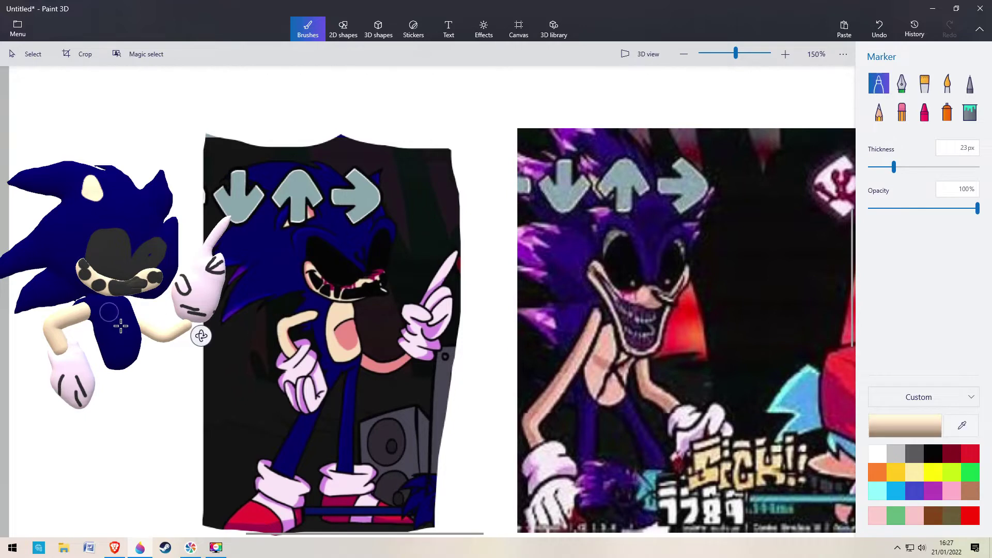
mouse_move(118, 323)
mouse_down()
mouse_move(108, 315)
mouse_move(125, 310)
mouse_move(133, 333)
mouse_move(124, 318)
mouse_up()
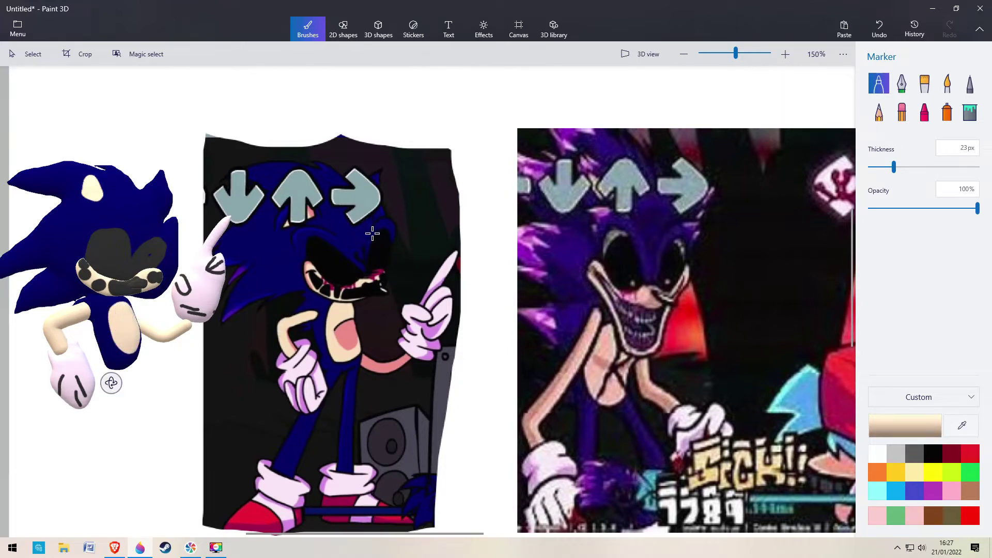
Paint dark red blood across the grinning mouth with the 23 px marker
click(951, 451)
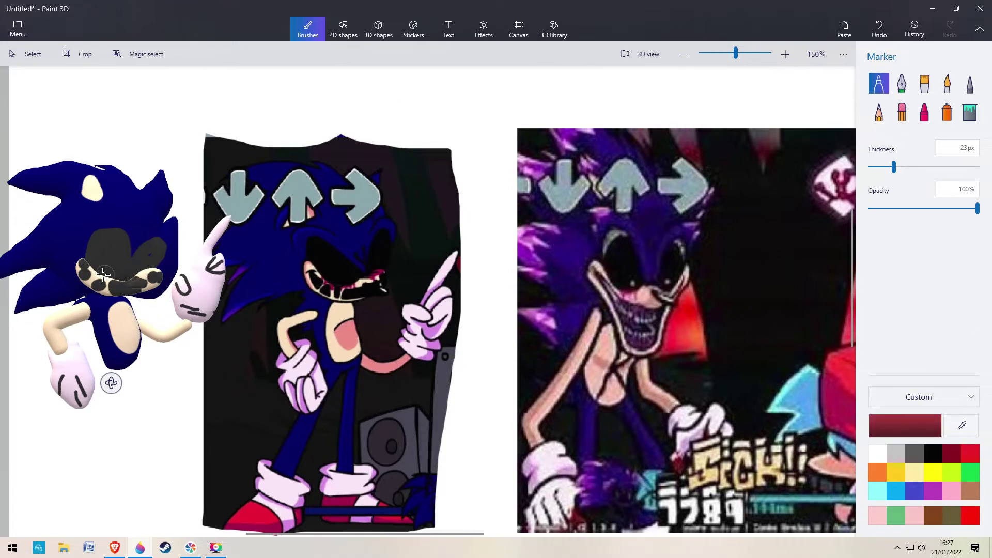
mouse_move(82, 264)
mouse_down()
mouse_move(119, 279)
mouse_move(157, 276)
mouse_up()
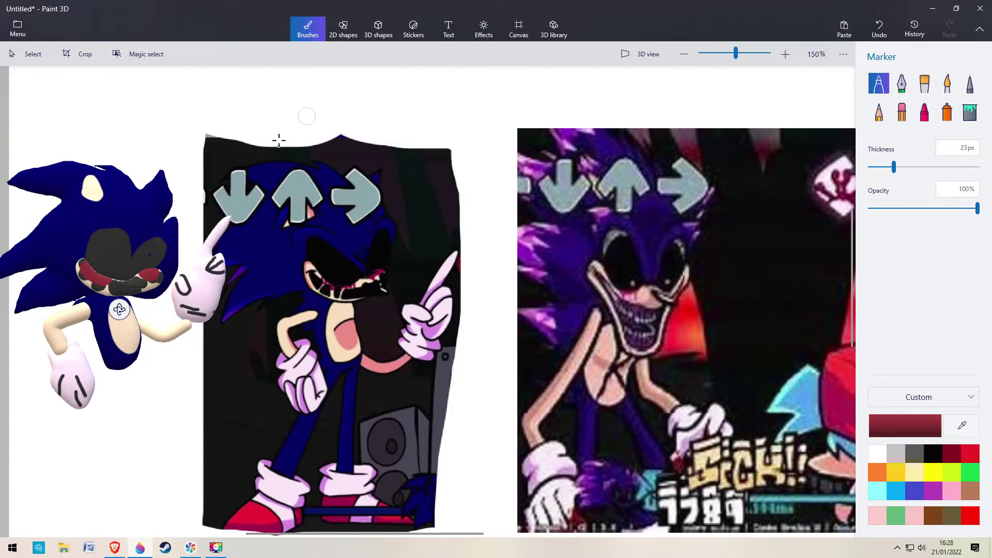
Draw the slanted leg as a 23 px tapered tube in dark blue sampled from the reference and attach it under the torso
click(378, 28)
click(879, 125)
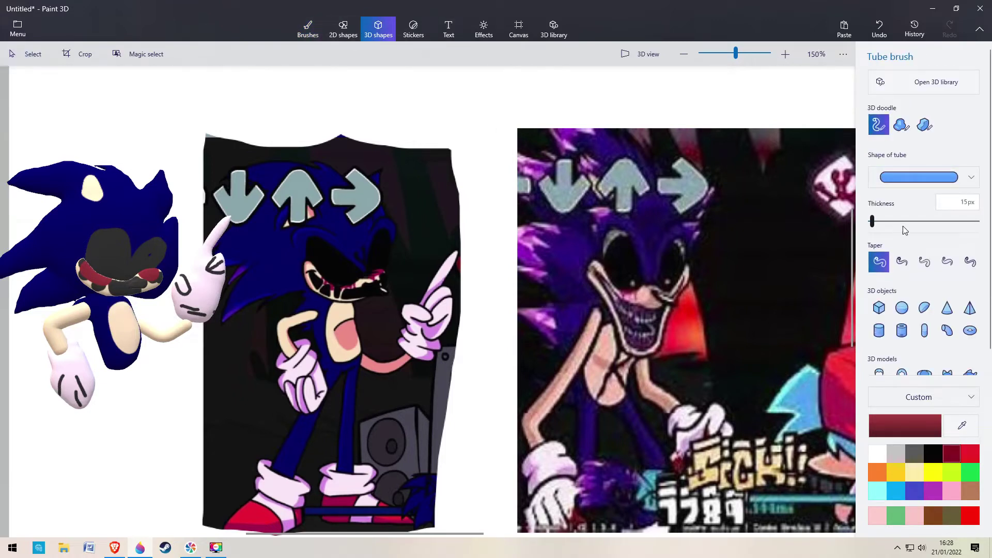
click(924, 262)
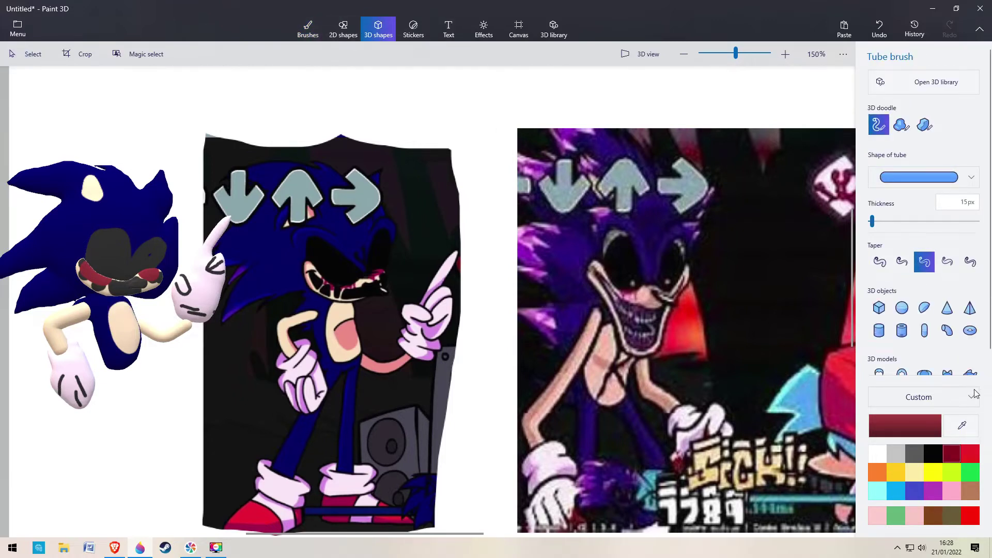
click(962, 425)
click(352, 242)
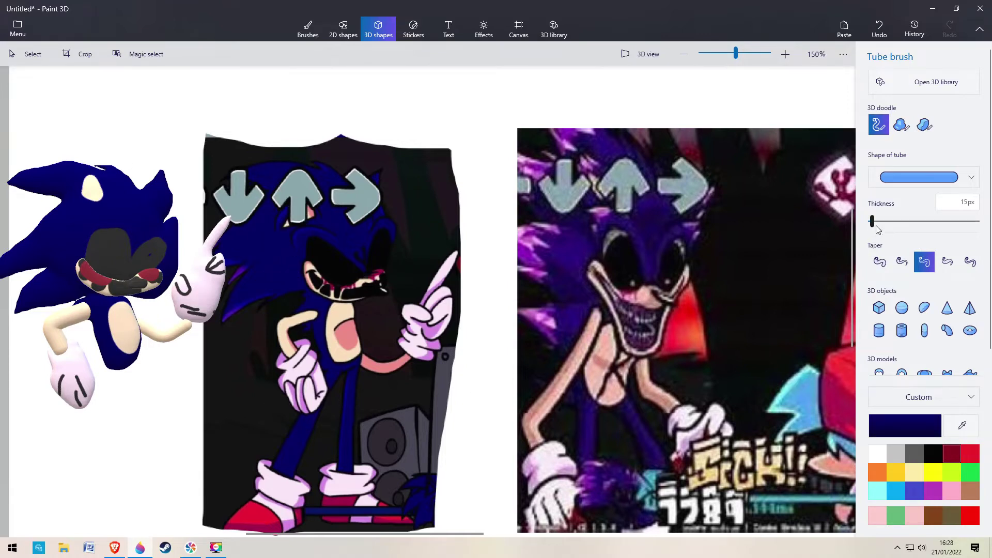
drag(338, 367, 320, 404)
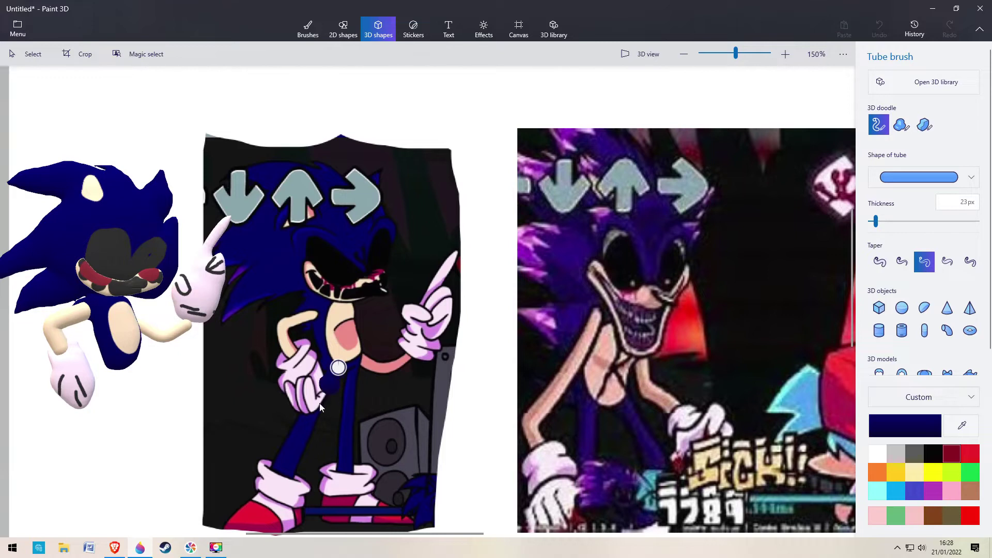
drag(298, 442, 283, 471)
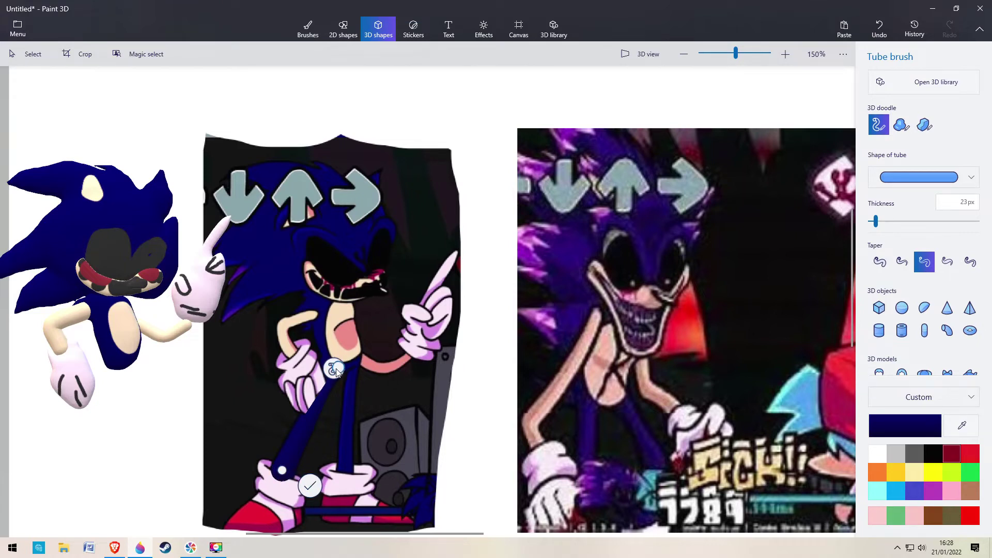
drag(337, 371, 337, 369)
click(310, 486)
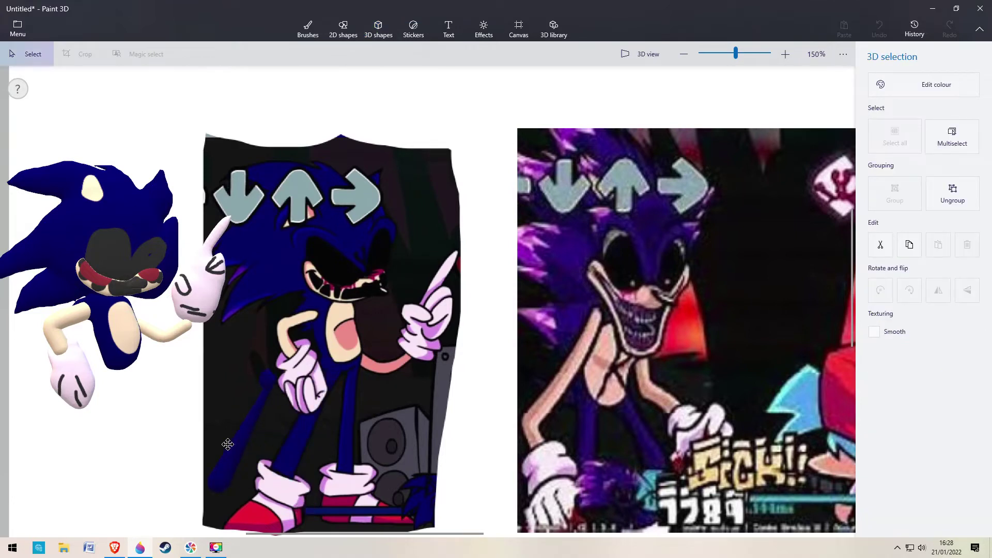
drag(228, 445, 93, 418)
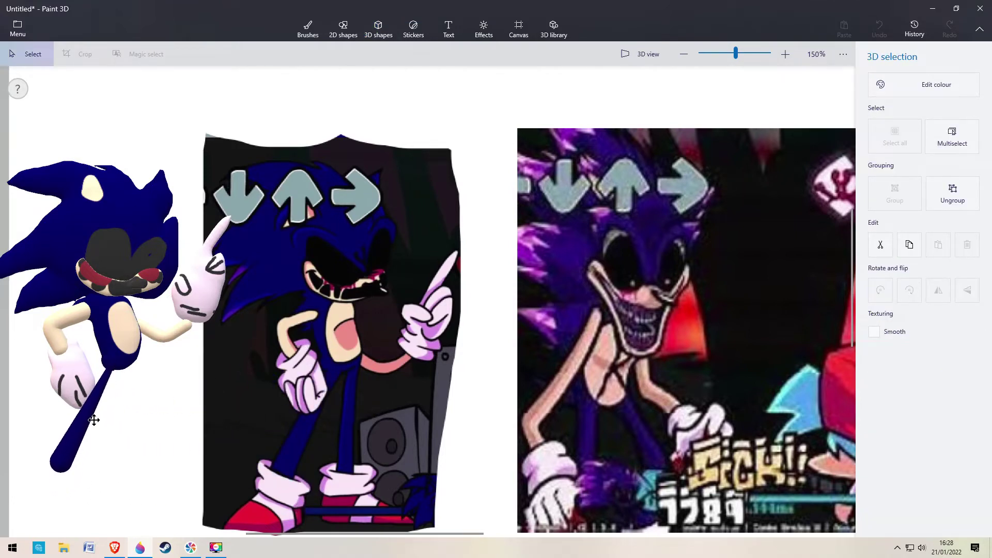
click(172, 433)
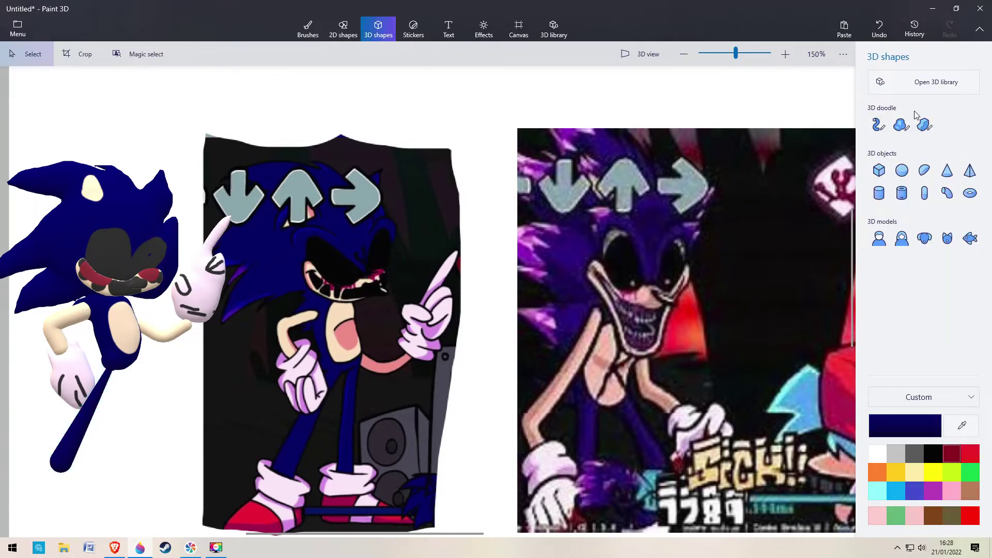
Draw the straight leg as an untapered 23 px dark blue tube and attach it under the torso beside the slanted leg
click(879, 124)
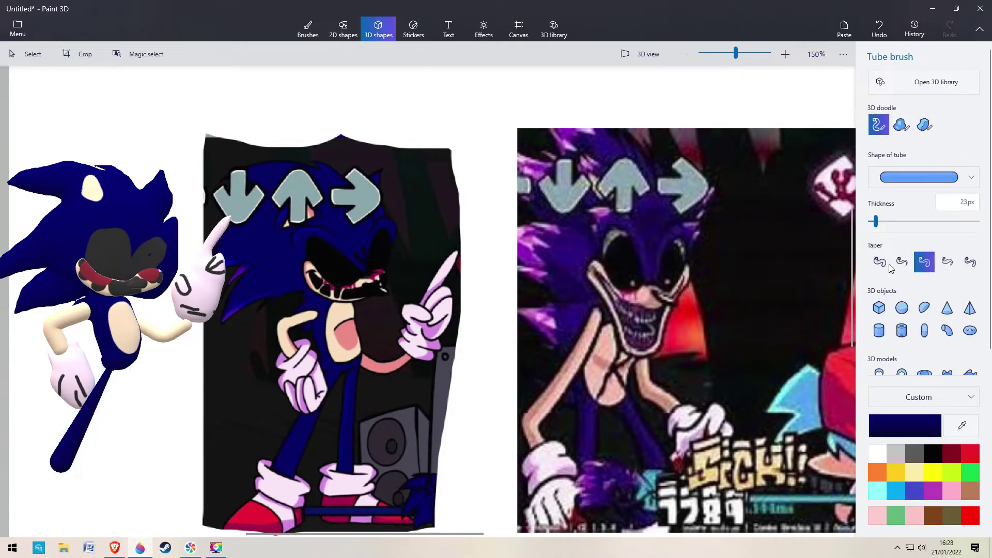
click(879, 262)
drag(351, 369, 346, 471)
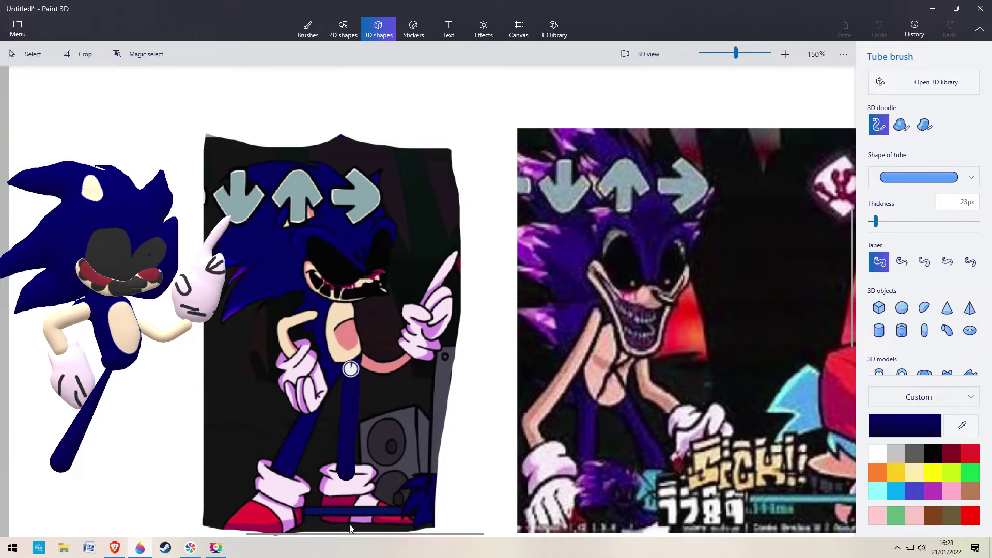
click(347, 488)
mouse_move(343, 412)
mouse_down()
mouse_move(138, 414)
mouse_move(129, 404)
mouse_move(128, 412)
mouse_move(89, 411)
mouse_move(89, 399)
mouse_up()
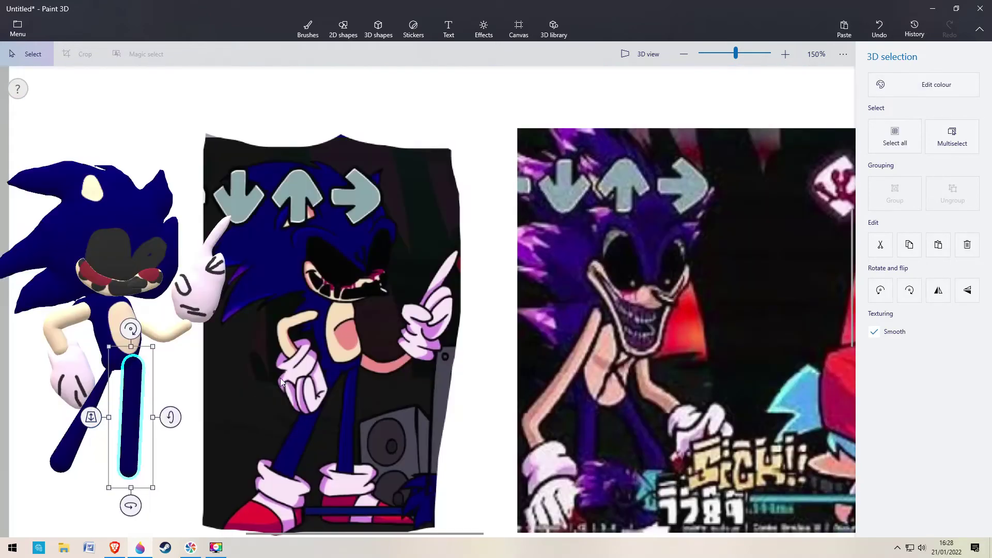
Trace the front shoe with its sock cuff as a soft-edge shape in the red sampled from the reference
click(378, 28)
click(902, 124)
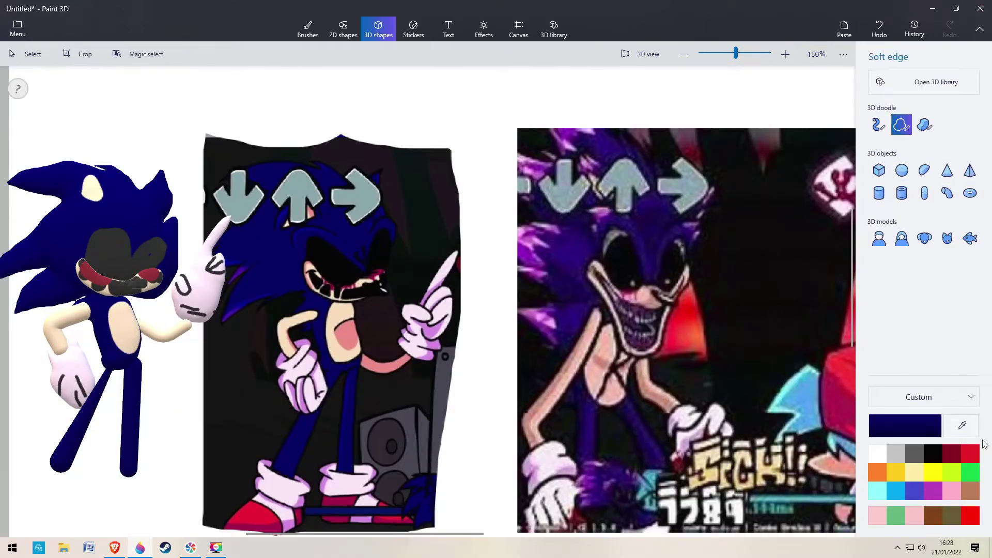
click(962, 425)
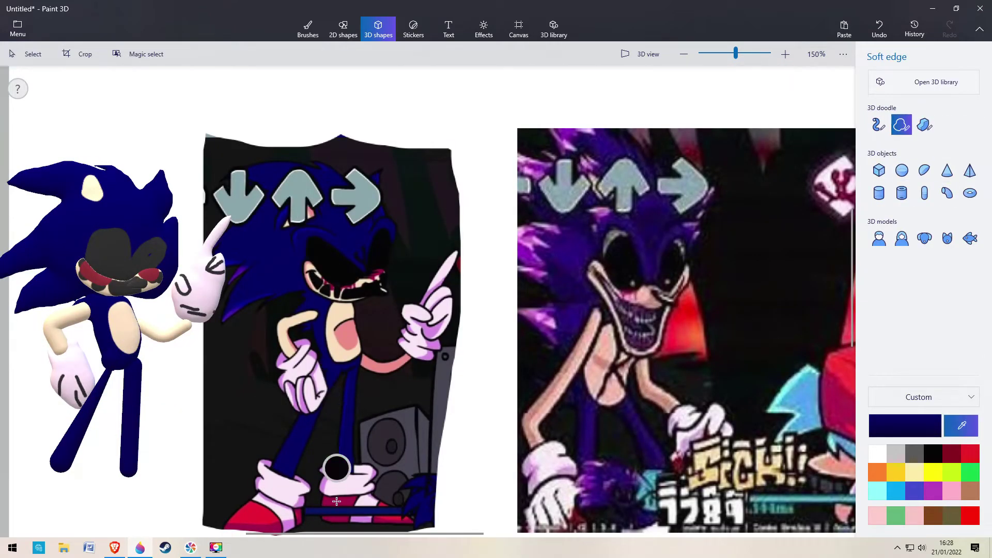
click(251, 511)
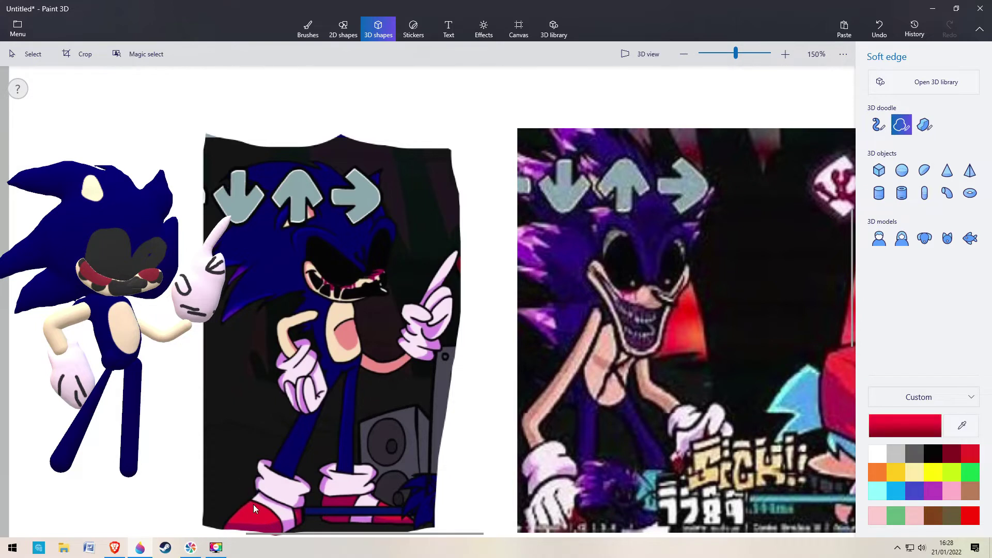
click(260, 486)
click(261, 486)
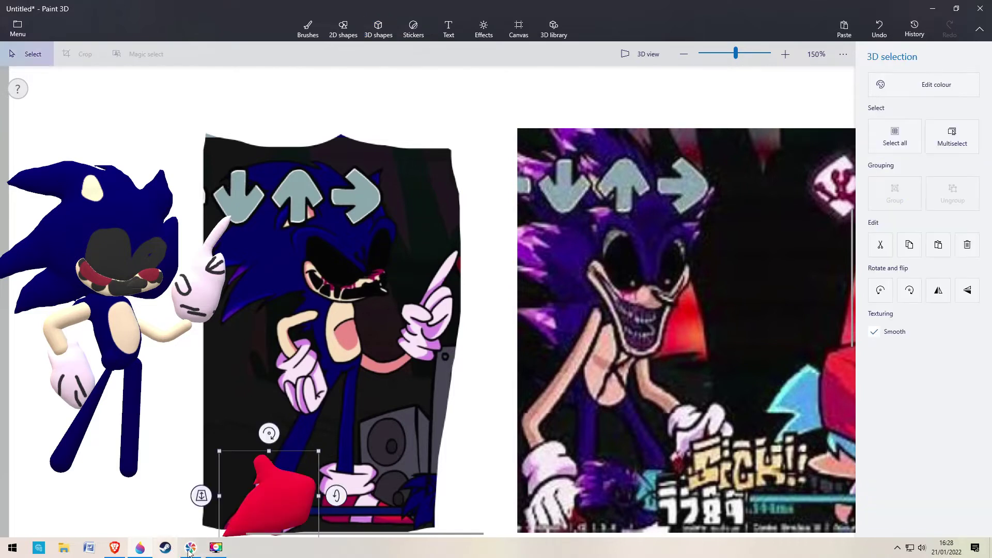
click(216, 549)
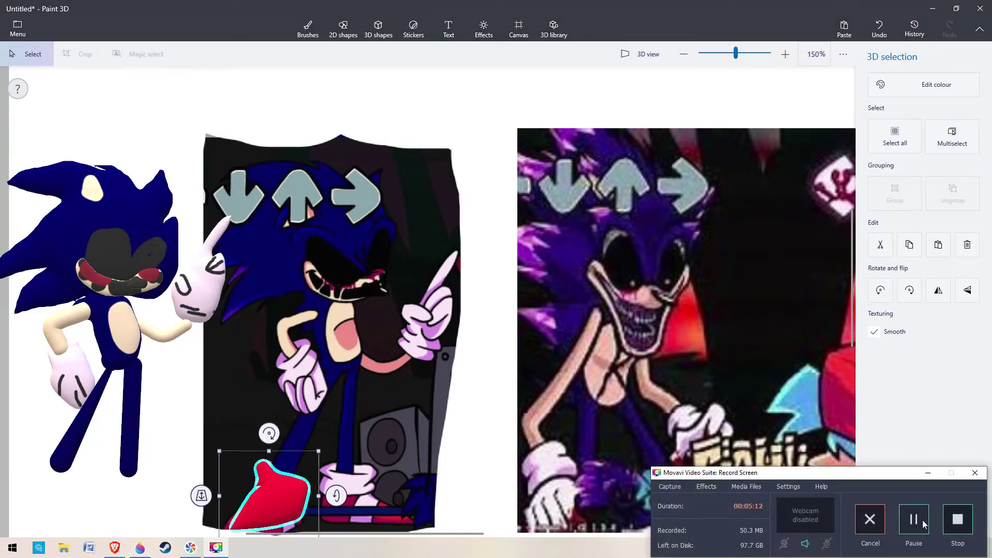
click(929, 474)
Nudge the red shoe slightly and paint its cuff and stripe with a 23 px marker in the sampled pale pink-white
drag(286, 497, 284, 499)
click(386, 260)
click(308, 28)
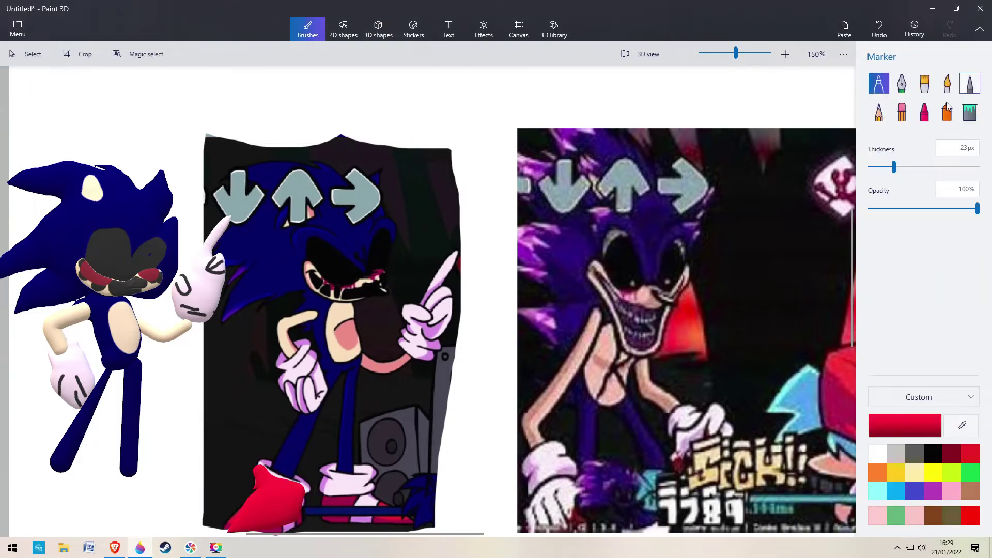
click(962, 425)
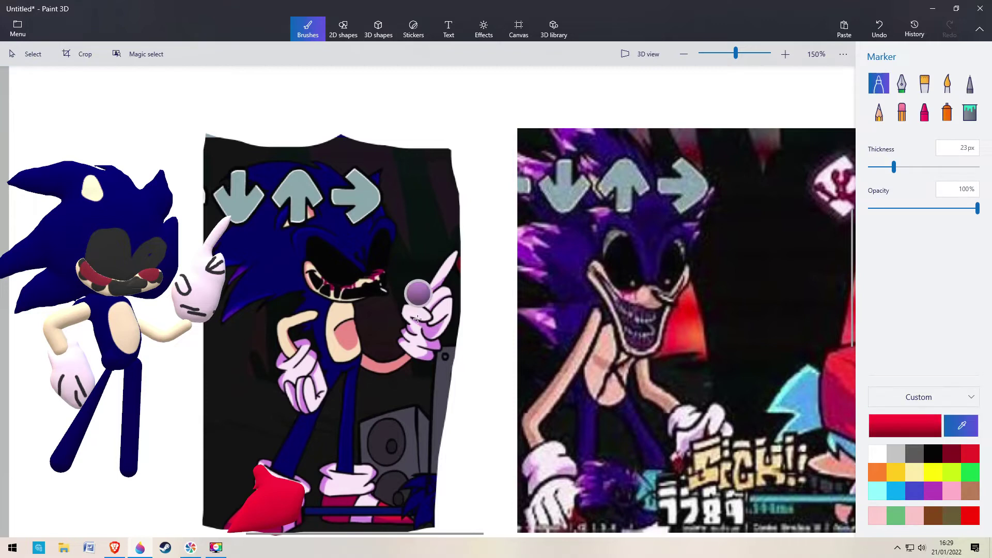
click(437, 287)
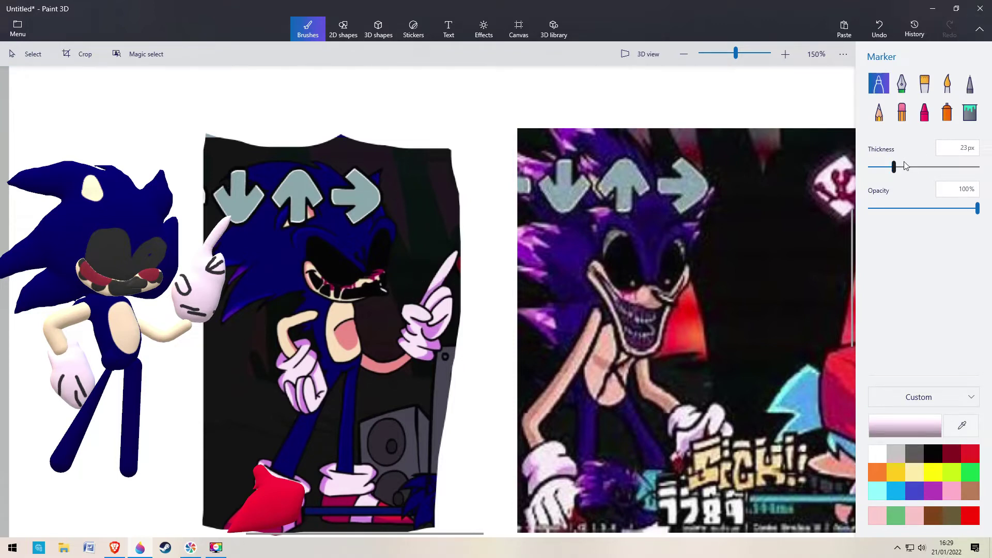
mouse_move(238, 511)
mouse_down()
mouse_move(253, 500)
mouse_move(303, 512)
mouse_move(259, 469)
mouse_move(305, 494)
mouse_up()
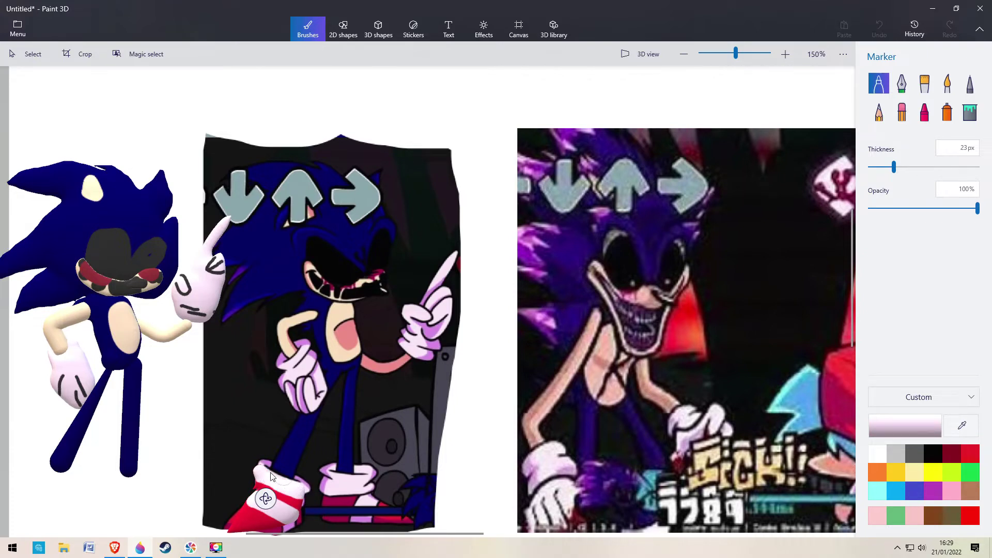
Place the painted shoe at the foot of the slanted leg
click(347, 30)
click(268, 518)
drag(269, 518, 31, 486)
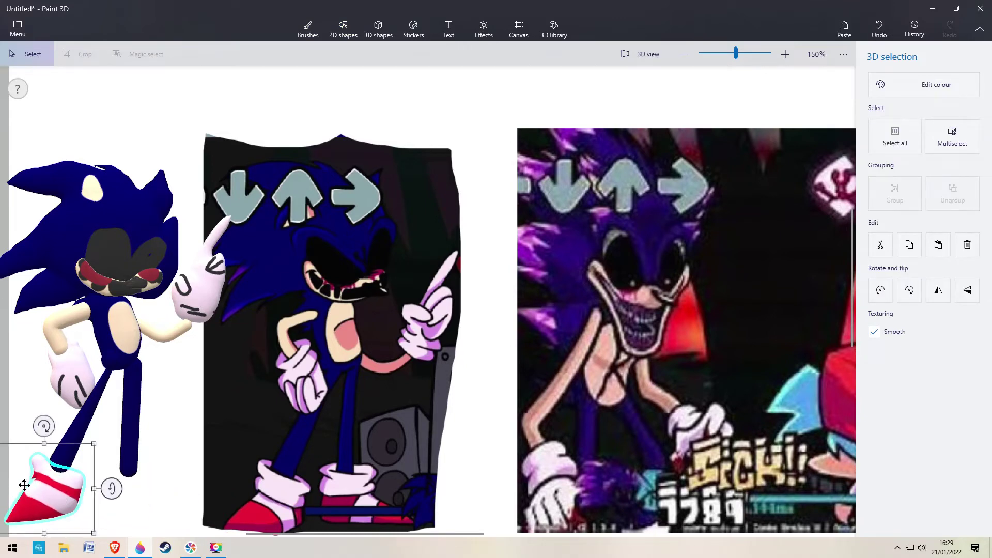
Trace the reference's other shoe as a soft-edge shape in red sampled from the finished shoe, and place it under the straight leg
scroll(20, 488, down, 3)
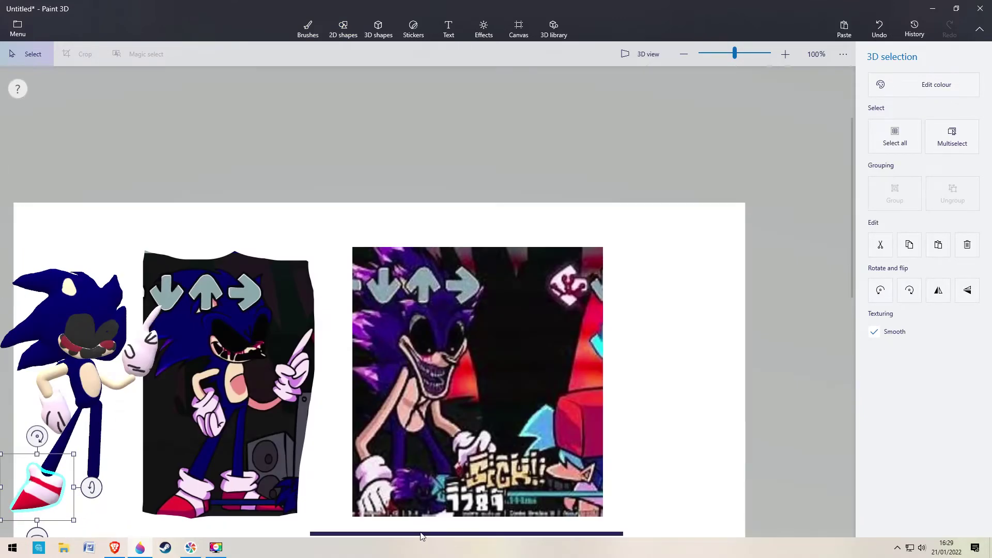
drag(421, 534, 292, 534)
mouse_move(134, 489)
mouse_down()
mouse_move(127, 498)
mouse_move(127, 486)
mouse_up()
click(343, 28)
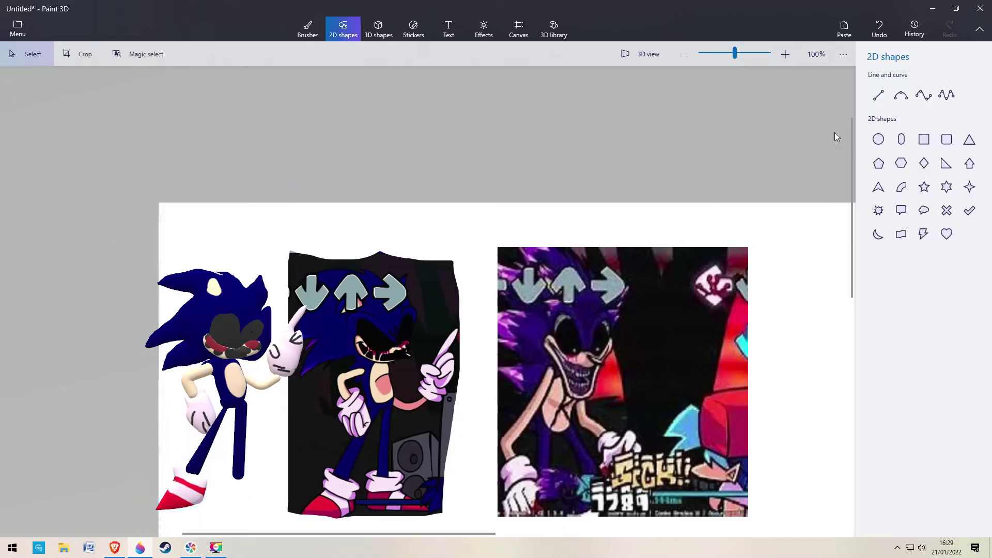
click(378, 29)
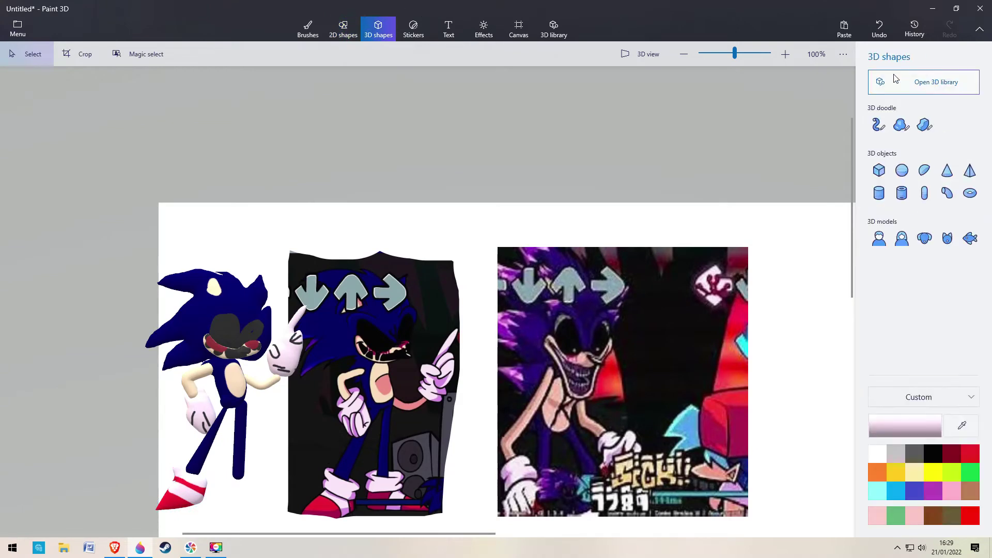
click(902, 124)
click(962, 425)
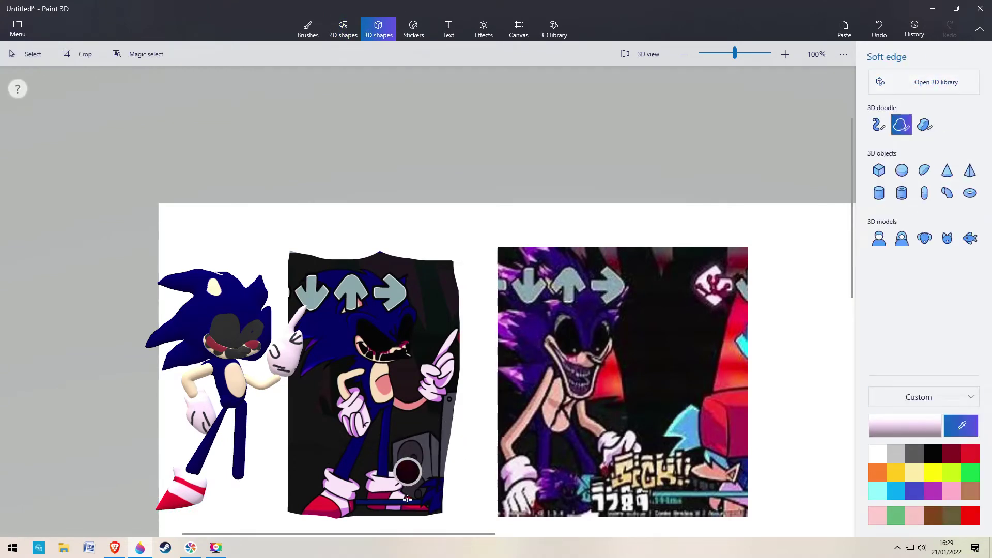
click(172, 499)
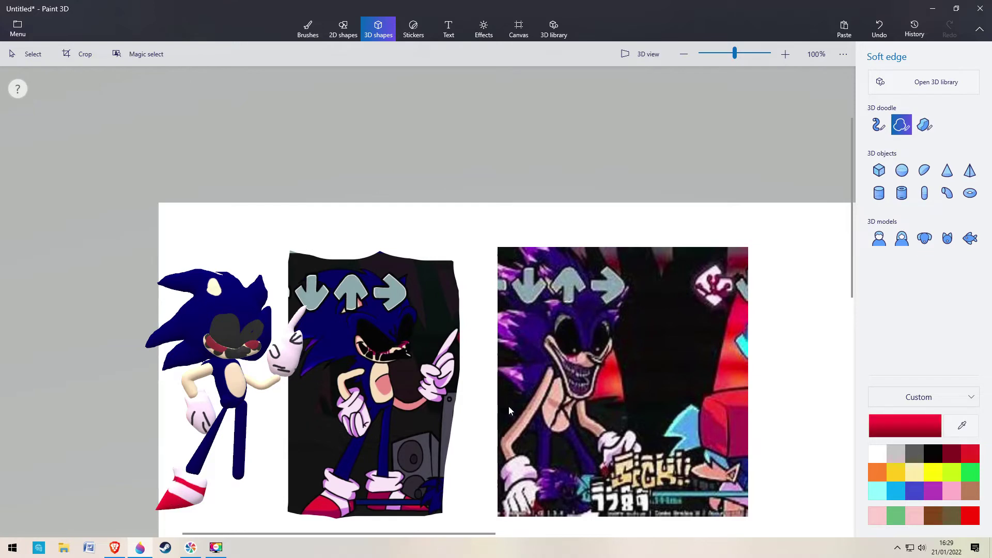
drag(371, 474, 370, 489)
click(371, 473)
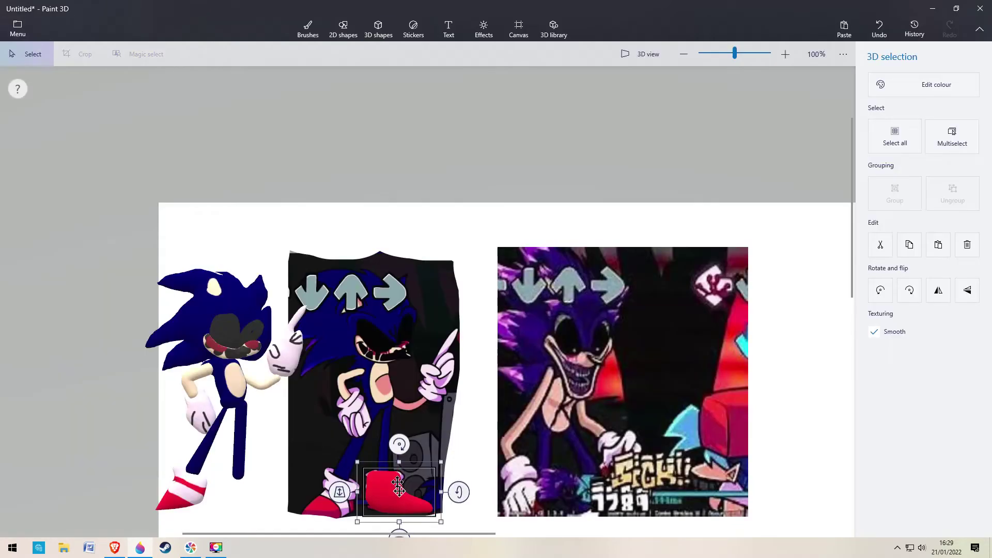
drag(370, 483, 222, 483)
Paint the cuff and stripe of the new red shoe with a 23 px marker in the pale pink-white sampled from the first shoe
click(378, 28)
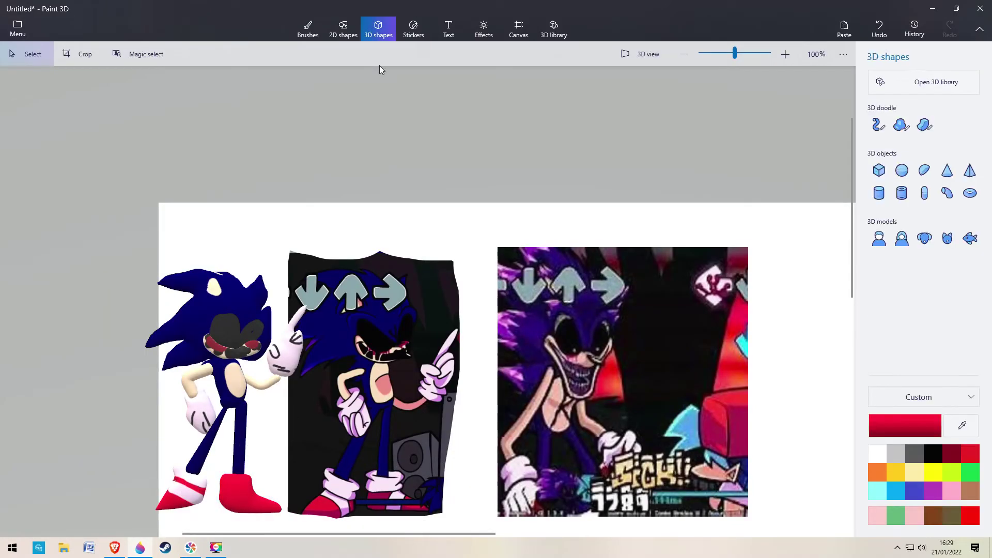
click(298, 30)
click(962, 426)
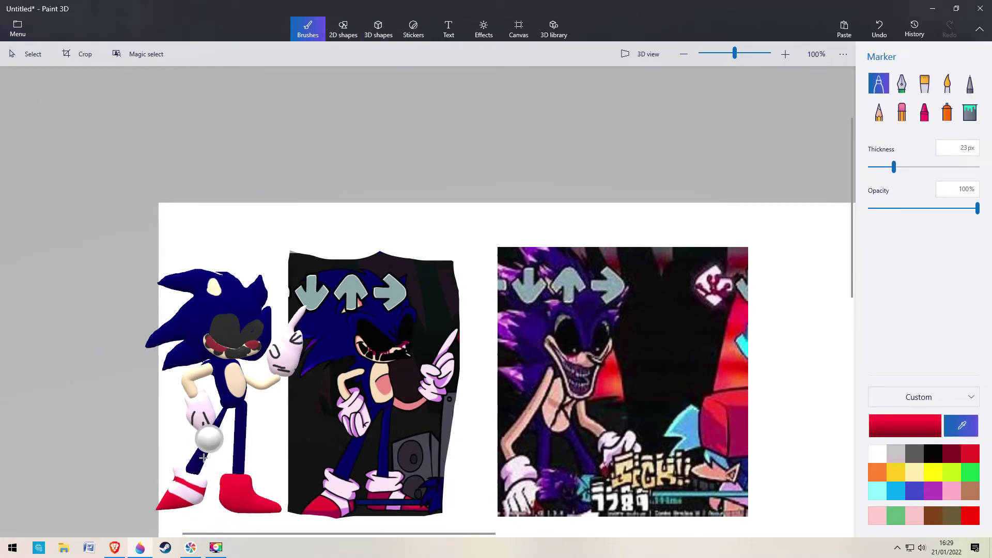
click(192, 495)
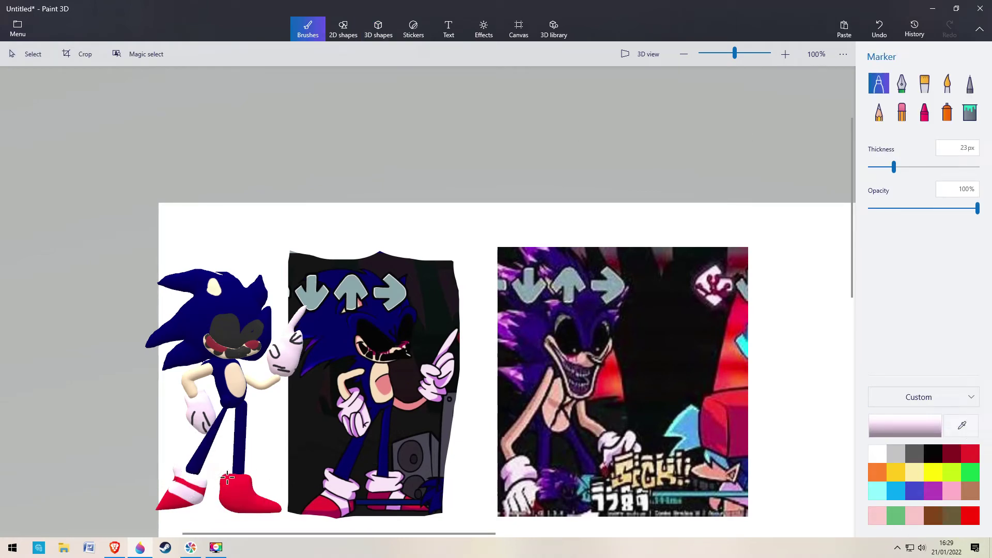
drag(227, 479, 266, 480)
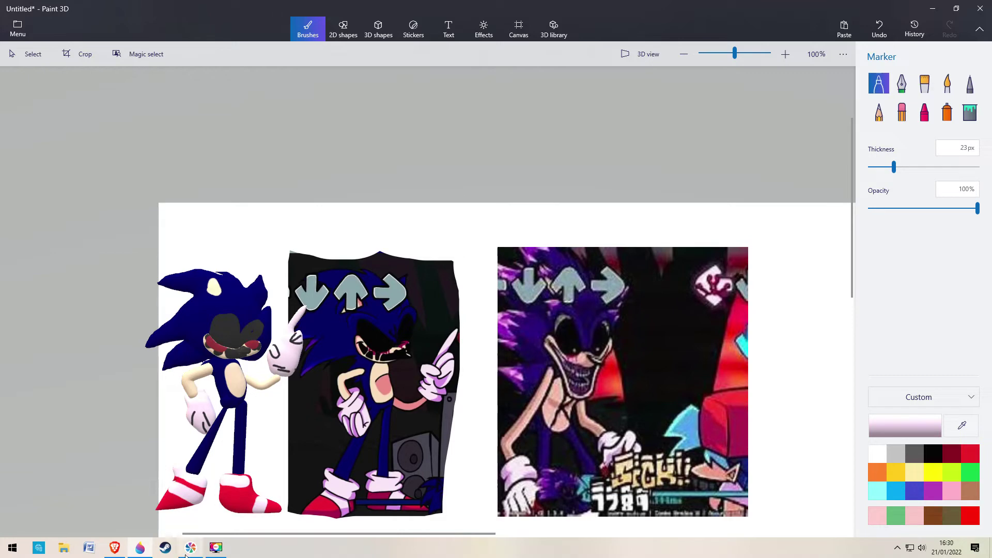
click(114, 547)
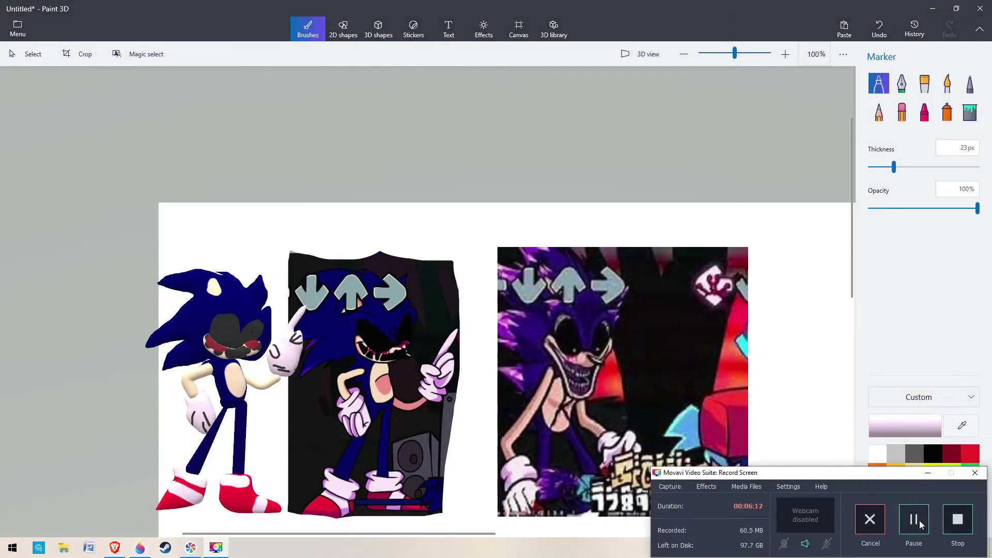
Trace the second reference character's spiky head as a soft-edge shape in its sampled dark indigo and move it beside the character
click(378, 29)
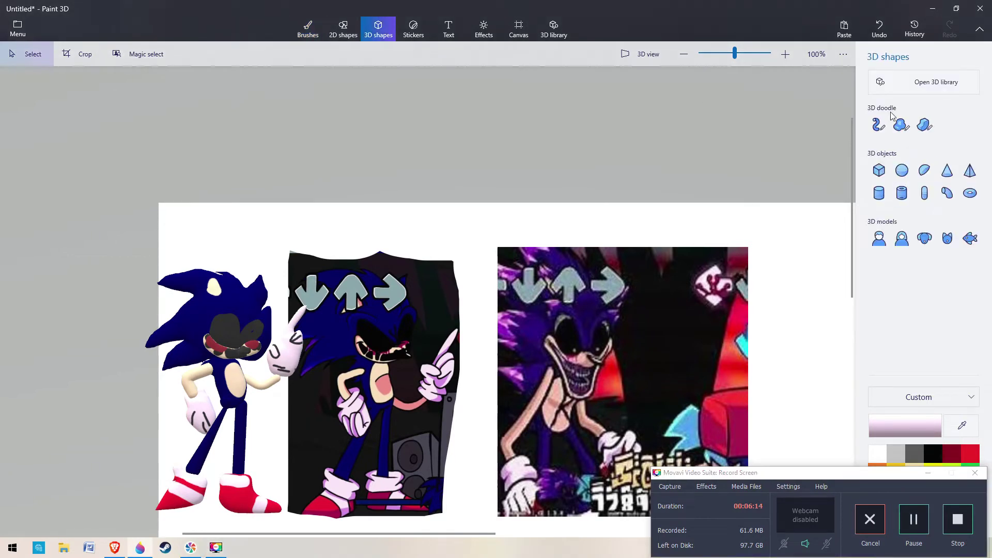
click(928, 474)
click(902, 125)
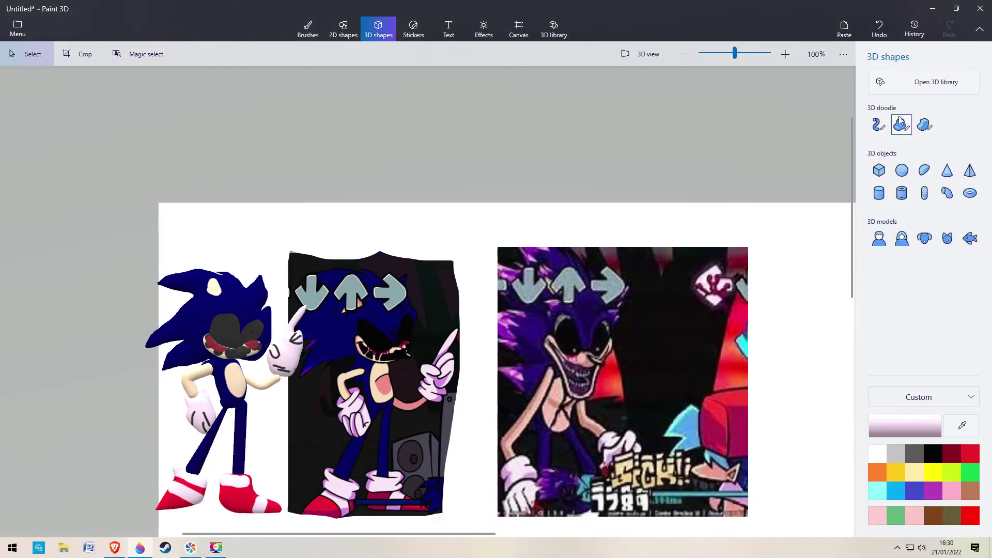
click(962, 426)
click(587, 317)
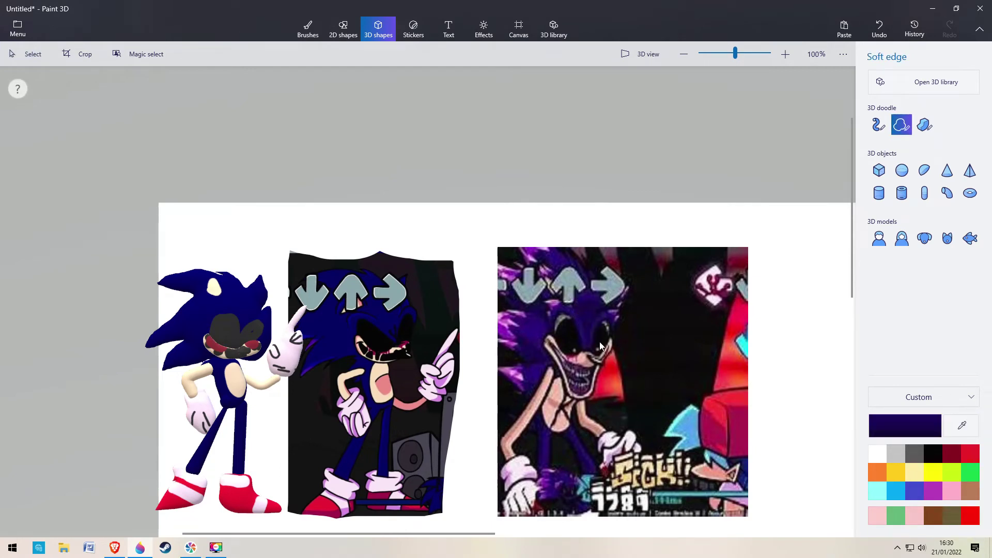
scroll(600, 342, up, 1)
drag(537, 317, 527, 309)
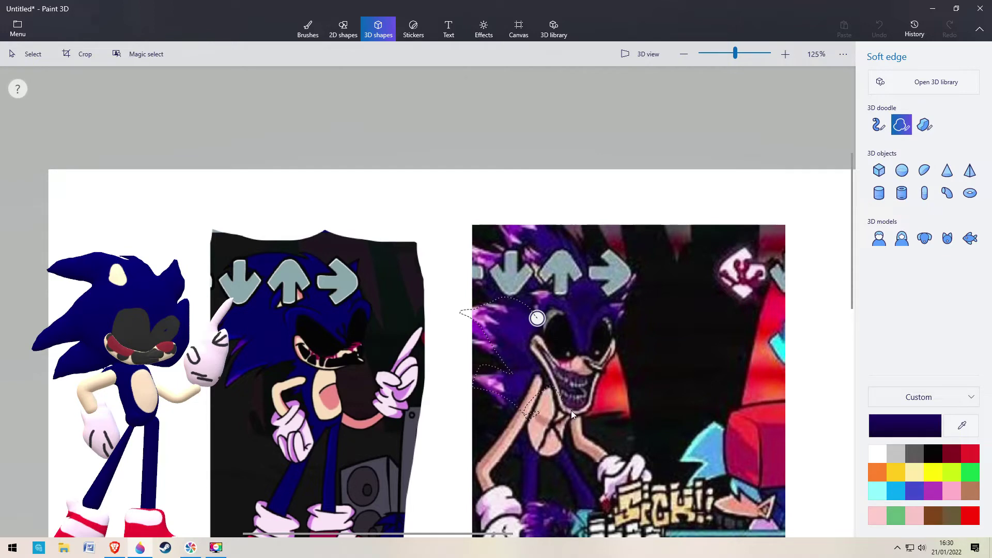
drag(613, 327, 635, 281)
drag(538, 319, 538, 318)
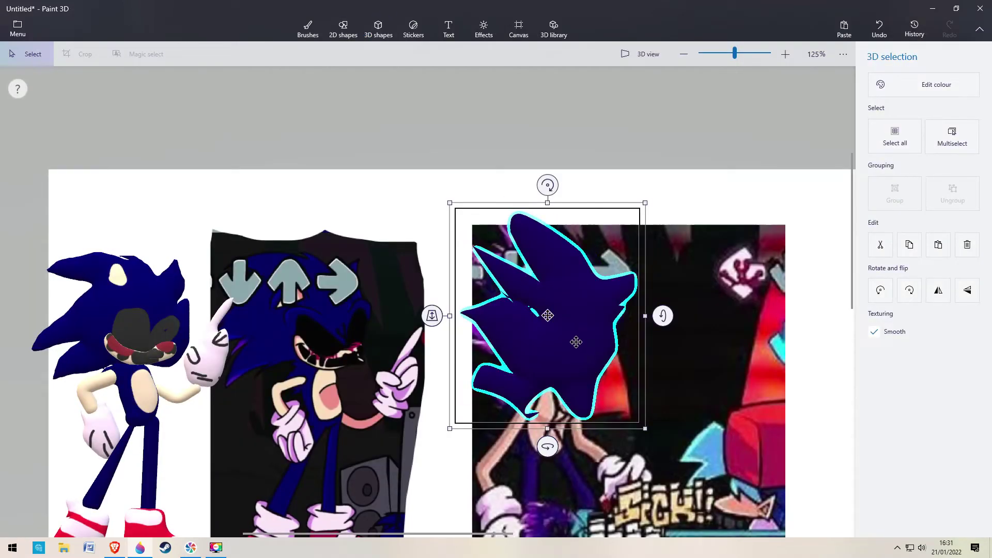
scroll(577, 345, down, 3)
drag(577, 344, 666, 339)
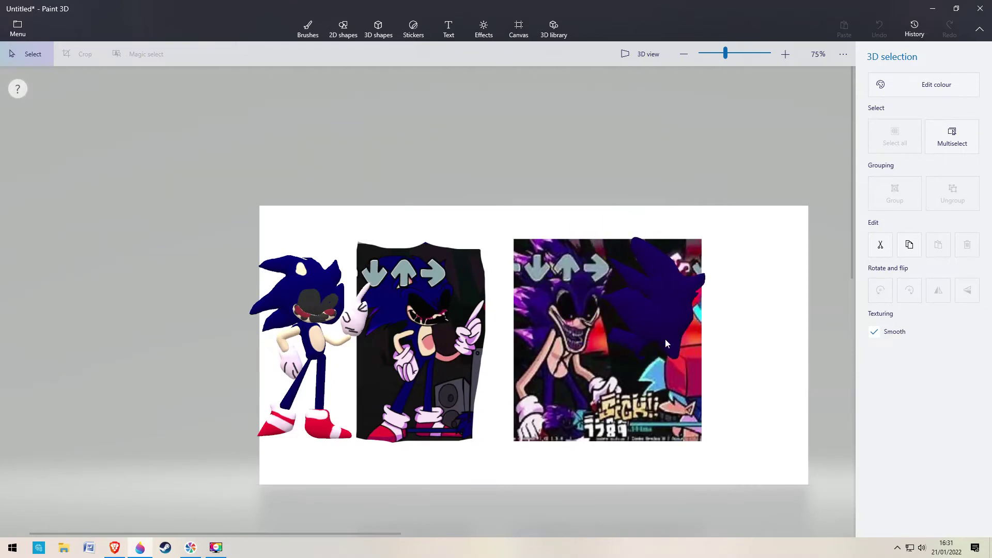
click(740, 210)
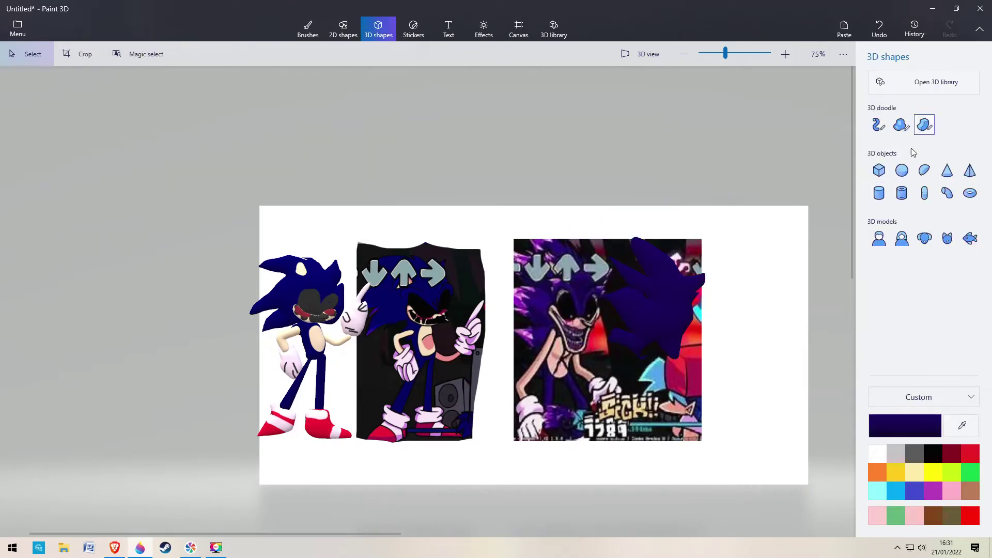
Paint patches on the new head's spikes, ear and forehead with a 23 px marker in the magenta-purple sampled from the reference's quills
click(321, 30)
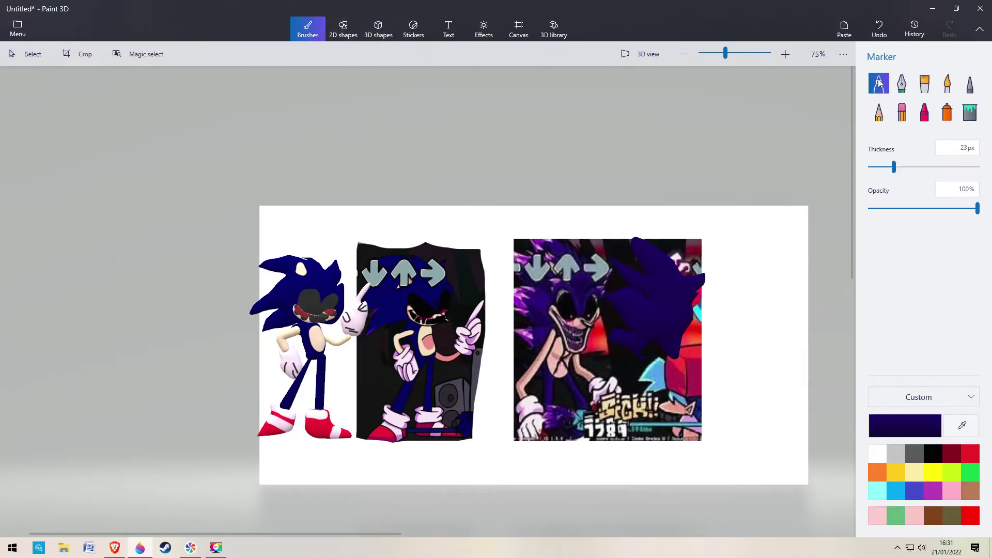
click(963, 426)
scroll(553, 310, up, 5)
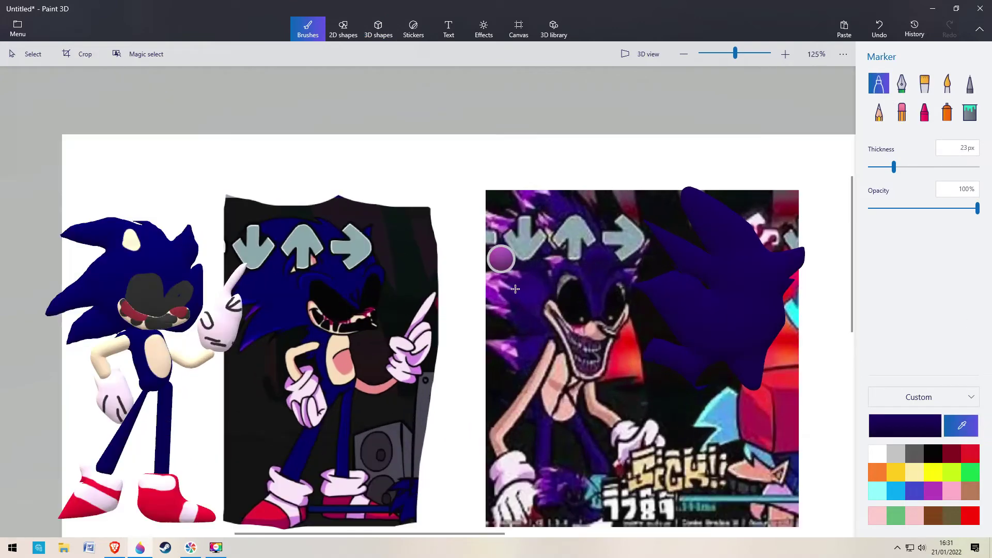
click(495, 292)
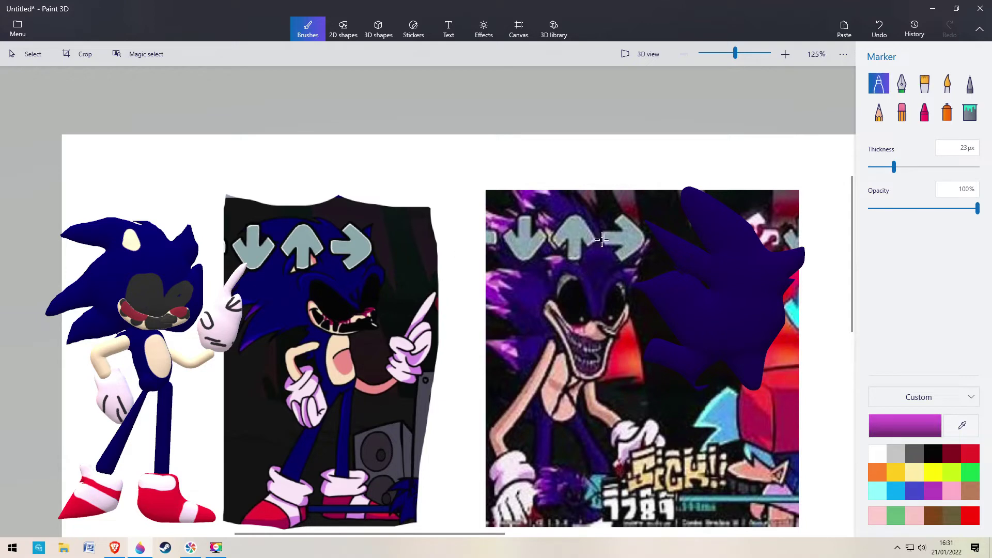
click(669, 244)
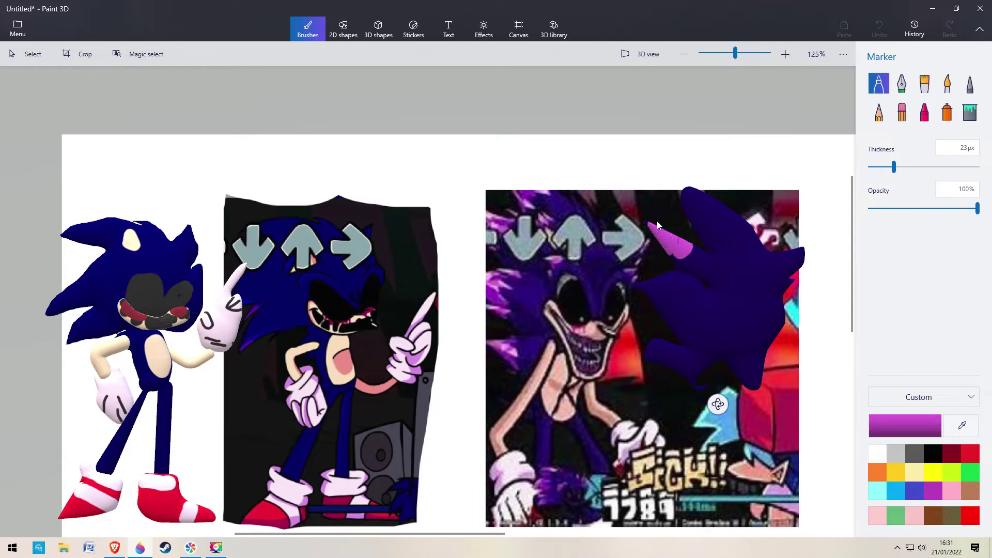
mouse_move(663, 286)
mouse_down()
mouse_move(692, 289)
mouse_move(661, 309)
mouse_move(660, 348)
mouse_move(672, 364)
mouse_up()
mouse_move(695, 213)
mouse_down()
mouse_move(709, 234)
mouse_move(723, 238)
mouse_move(745, 220)
mouse_up()
drag(796, 253, 799, 262)
drag(734, 274, 729, 280)
click(778, 295)
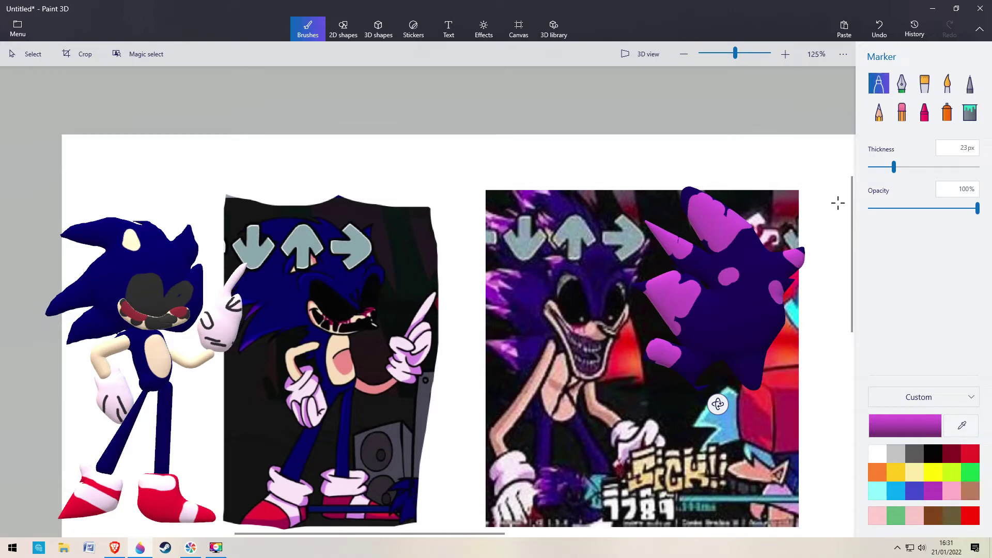
Paint the muzzle and jaw of the new head with the 23 px marker in the skin pink sampled from the reference
click(962, 425)
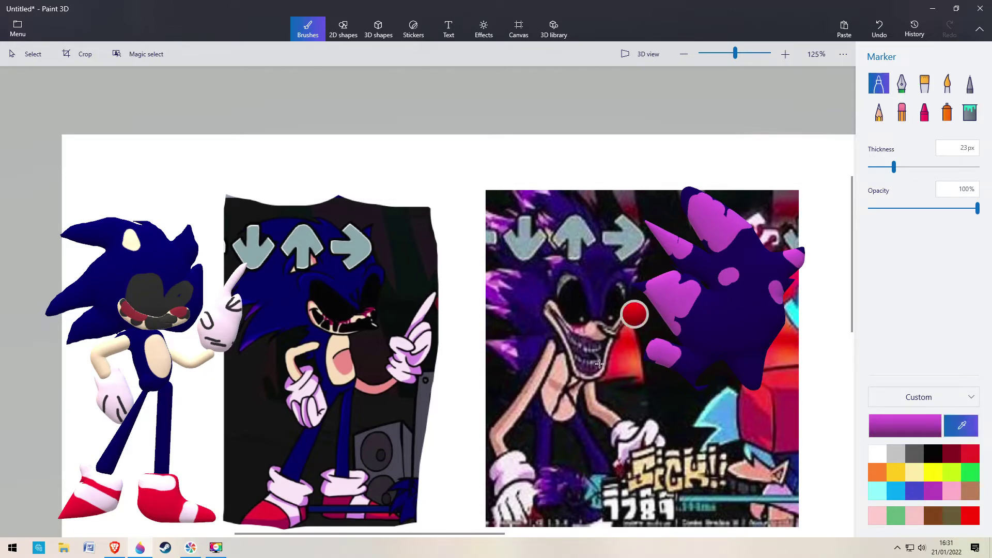
click(563, 359)
mouse_move(733, 348)
mouse_down()
mouse_move(766, 381)
mouse_move(738, 340)
mouse_move(743, 363)
mouse_move(760, 348)
mouse_up()
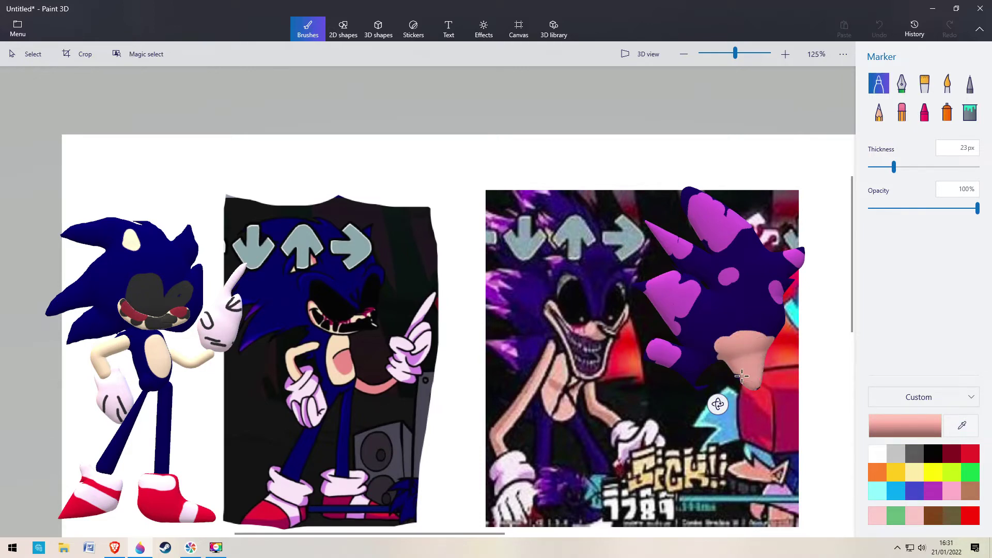
drag(726, 357, 727, 361)
Paint the open mouth inside the jaw with the 23 px marker in the dark purple sampled from the reference's mouth
click(934, 454)
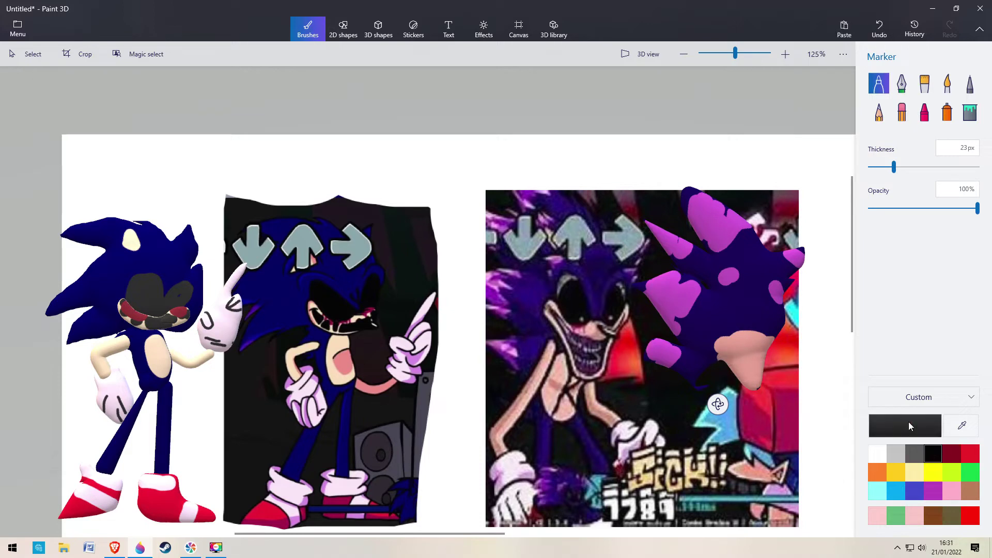
click(962, 426)
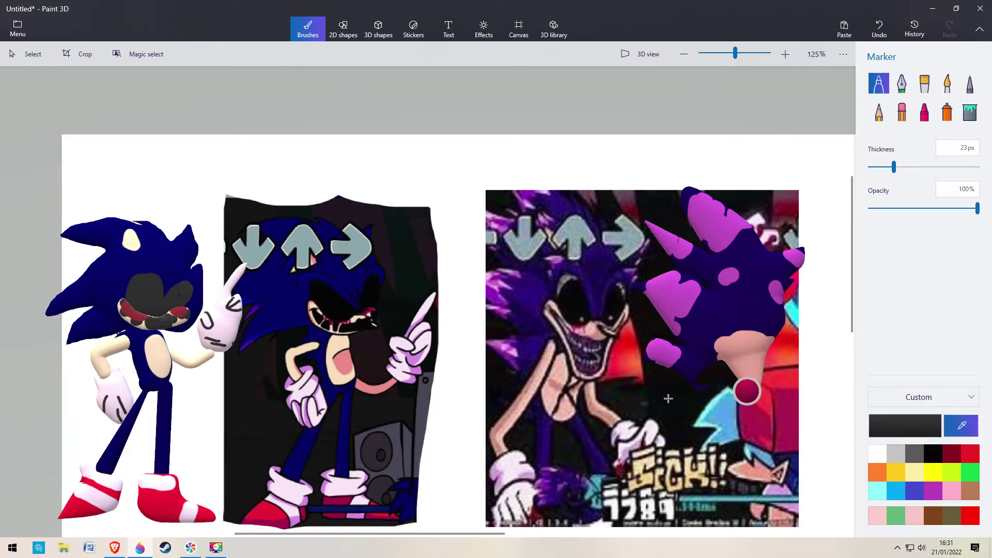
click(586, 367)
mouse_move(742, 366)
mouse_down()
mouse_move(759, 365)
mouse_move(745, 380)
mouse_move(742, 372)
mouse_up()
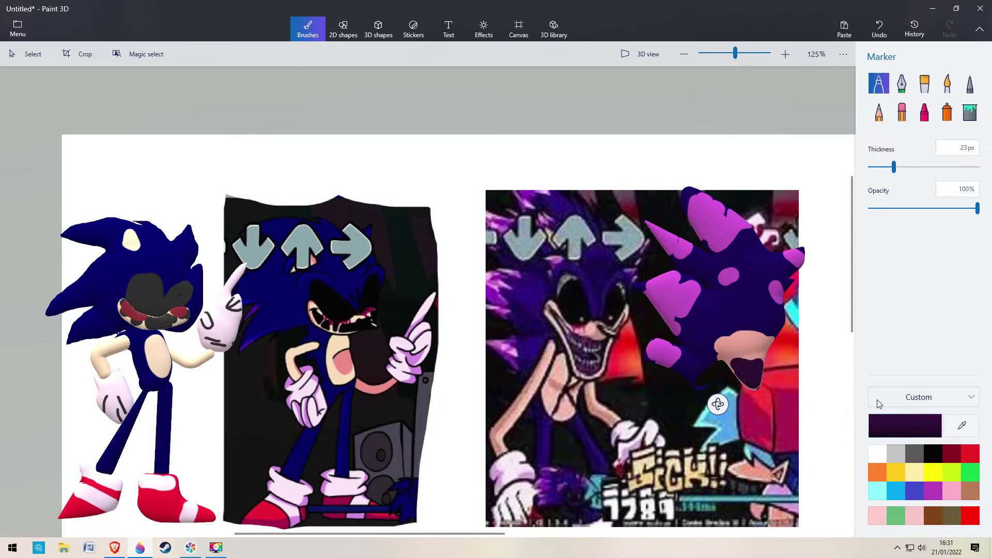
Dot teeth along the edges of the mouth with a 6 px marker in the grey-purple sampled from the reference's teeth
click(877, 167)
click(878, 453)
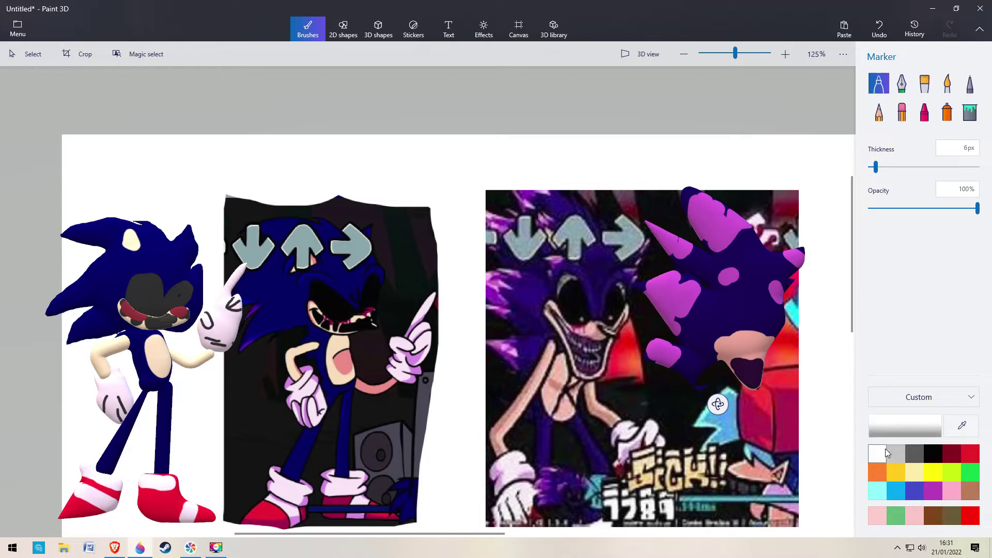
ctrl+scroll(770, 404, up, 1)
click(963, 426)
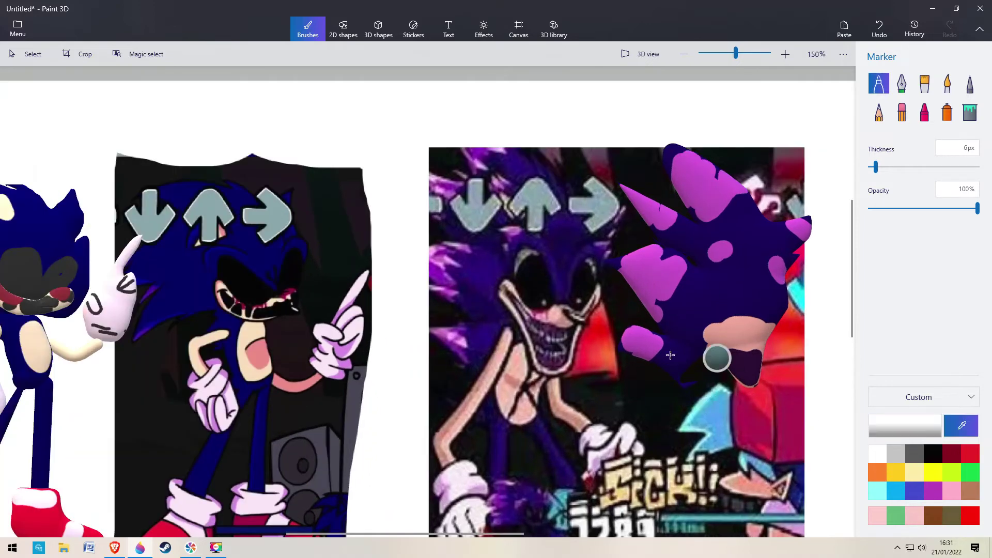
click(567, 350)
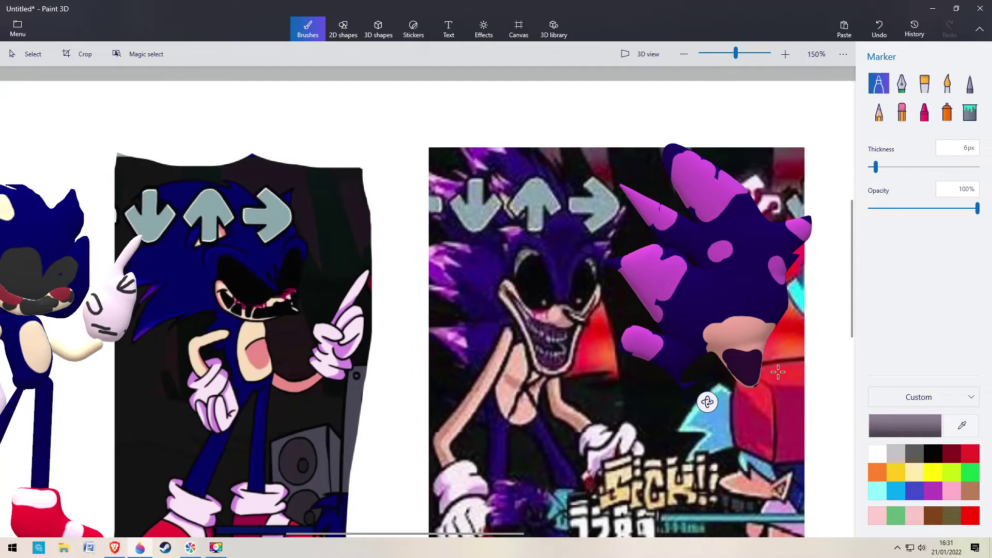
click(734, 354)
click(744, 354)
click(756, 354)
click(750, 354)
click(740, 353)
click(729, 353)
click(758, 377)
click(754, 385)
click(748, 384)
click(741, 376)
click(732, 368)
click(736, 375)
click(743, 381)
click(734, 372)
click(744, 374)
click(755, 375)
Outline both eyes above the muzzle with the 6 px grey-purple marker
mouse_move(712, 321)
mouse_down()
mouse_move(716, 285)
mouse_move(744, 280)
mouse_up()
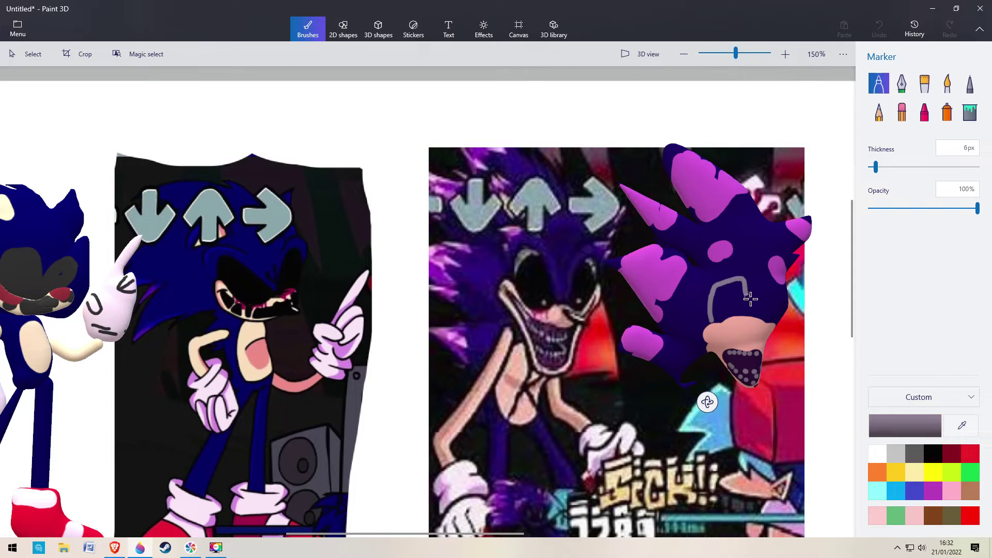
drag(786, 290, 785, 310)
Try to fill the outlined eye area with black at 15% tolerance, and undo the fill
click(937, 454)
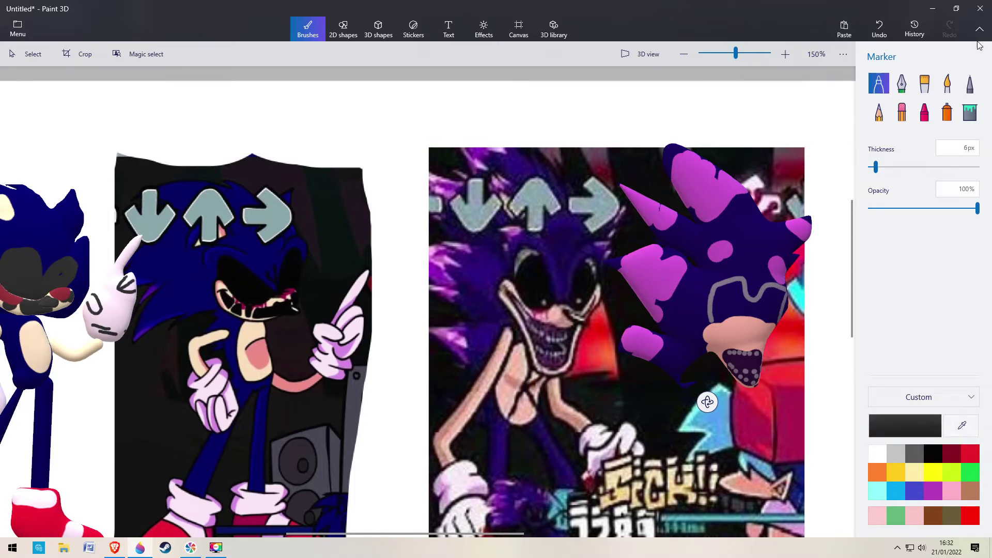
click(970, 112)
click(729, 299)
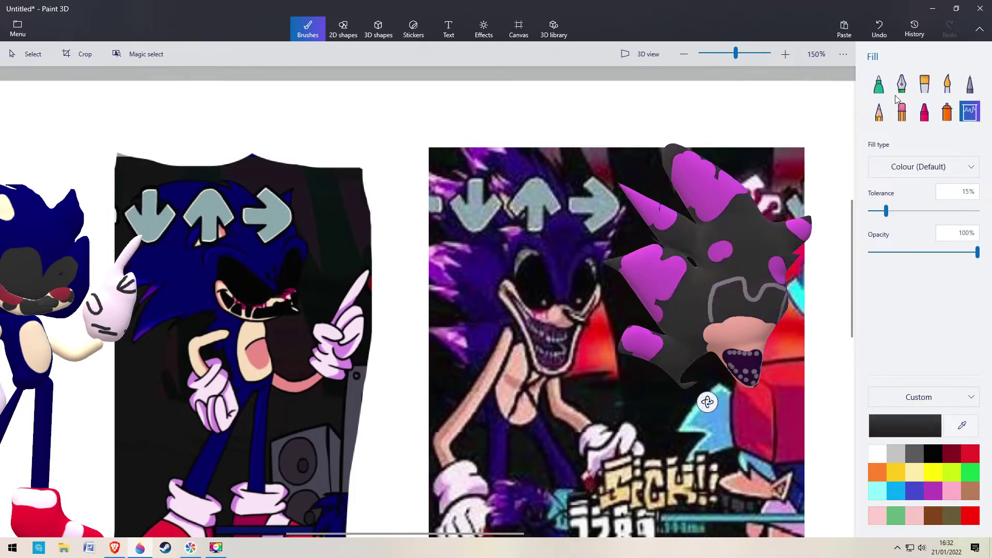
click(879, 29)
Paint the inside of both outlined eyes black with the marker at 23 px
click(879, 84)
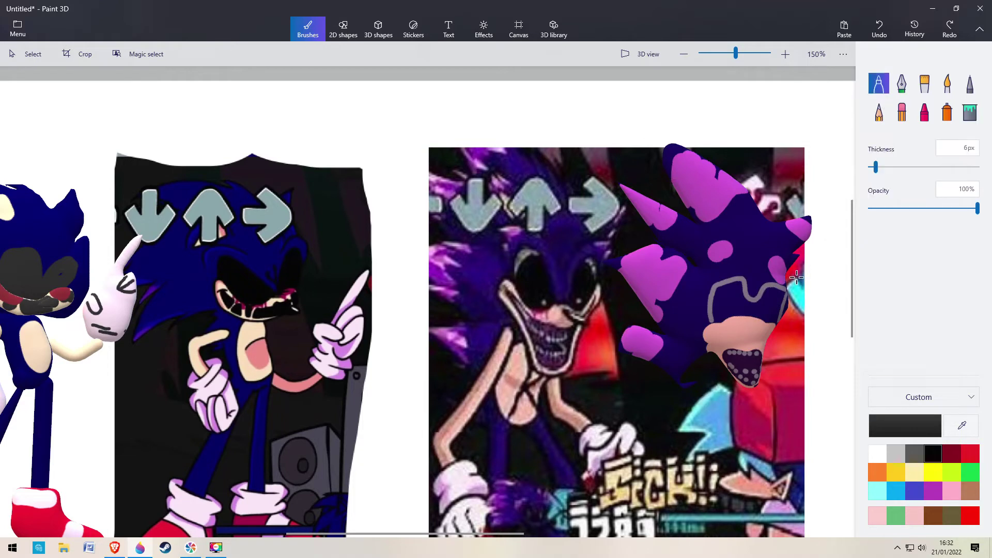
drag(875, 167, 894, 167)
mouse_move(724, 308)
mouse_down()
mouse_move(724, 297)
mouse_move(778, 302)
mouse_move(747, 310)
mouse_up()
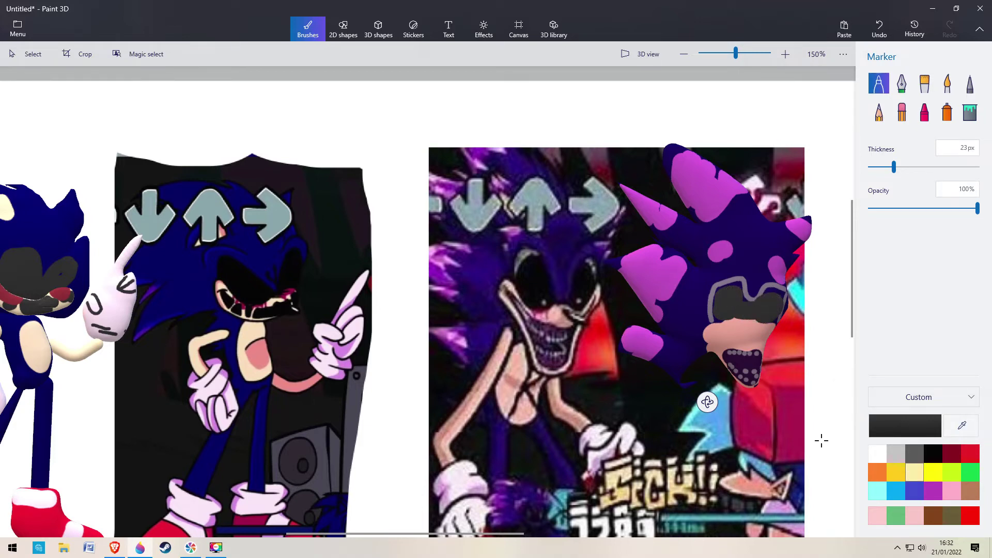
Sample the model's dark purple mouth colour and extend the mouth to the tip of the jaw with a thinner marker
click(953, 421)
click(757, 357)
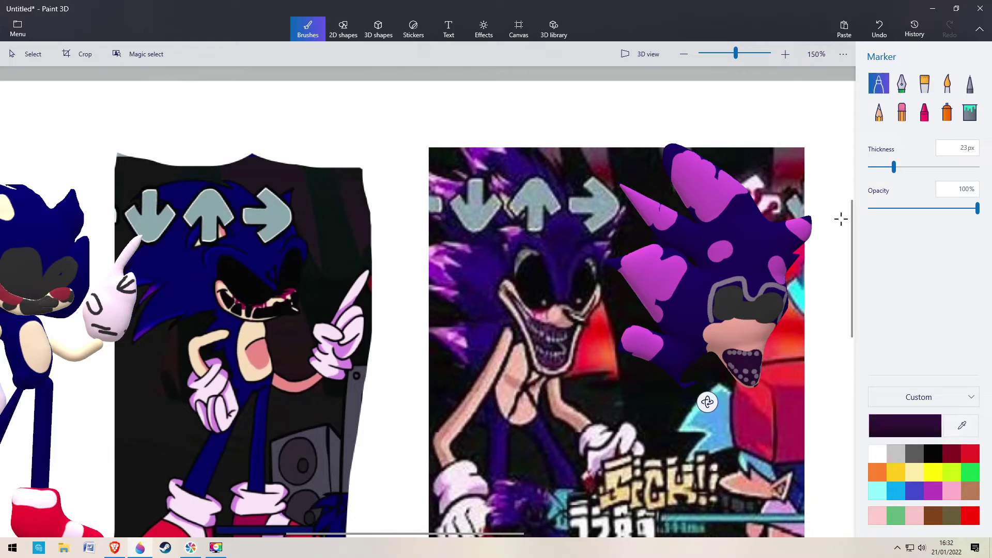
click(875, 167)
mouse_move(756, 382)
mouse_down()
mouse_move(734, 379)
mouse_move(759, 388)
mouse_up()
Blacken the remaining gaps inside the eye outlines and draw creases on the muzzle with a 10 px black marker
click(933, 454)
drag(874, 167, 880, 167)
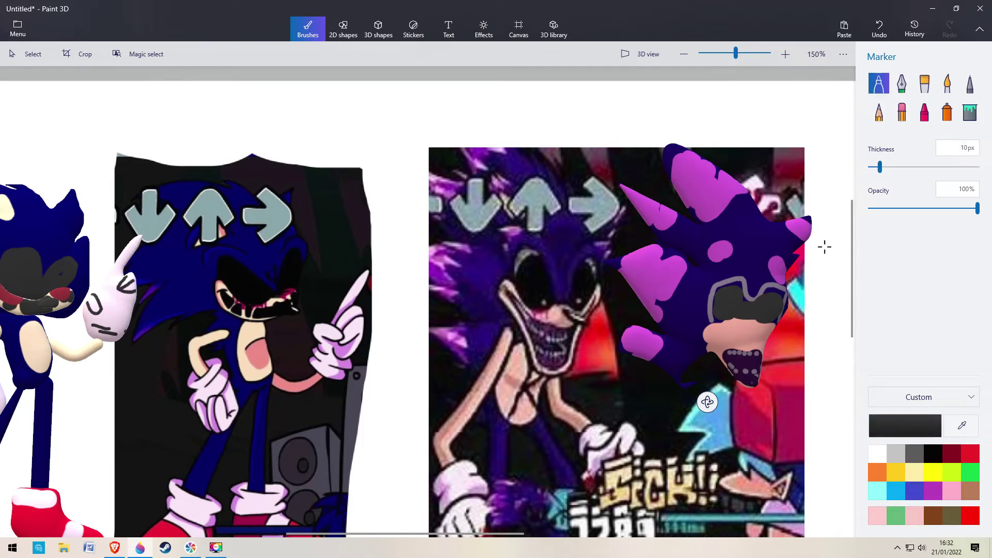
mouse_move(737, 293)
mouse_down()
mouse_move(719, 292)
mouse_move(716, 315)
mouse_move(771, 316)
mouse_move(780, 295)
mouse_move(747, 302)
mouse_move(732, 276)
mouse_up()
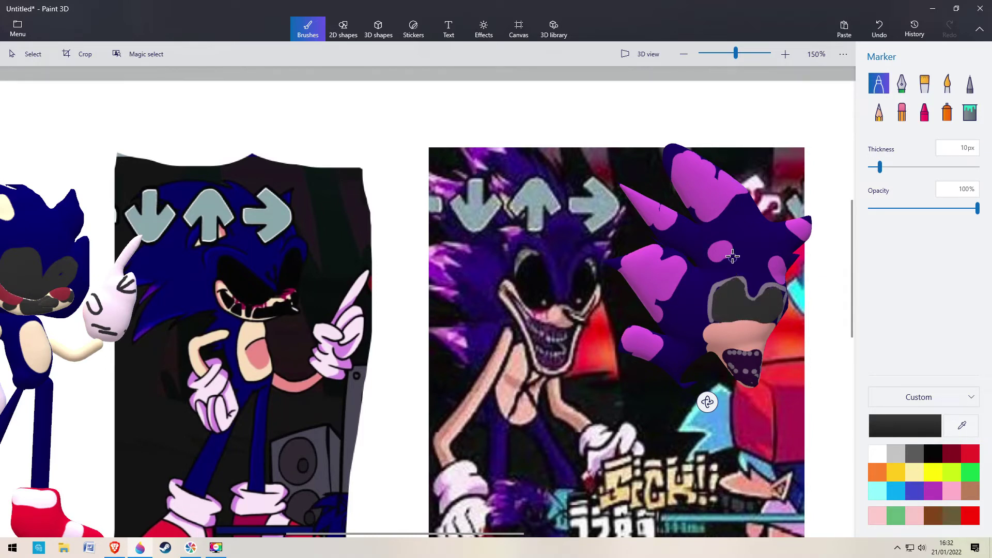
click(774, 315)
drag(748, 334, 763, 343)
drag(724, 349, 717, 333)
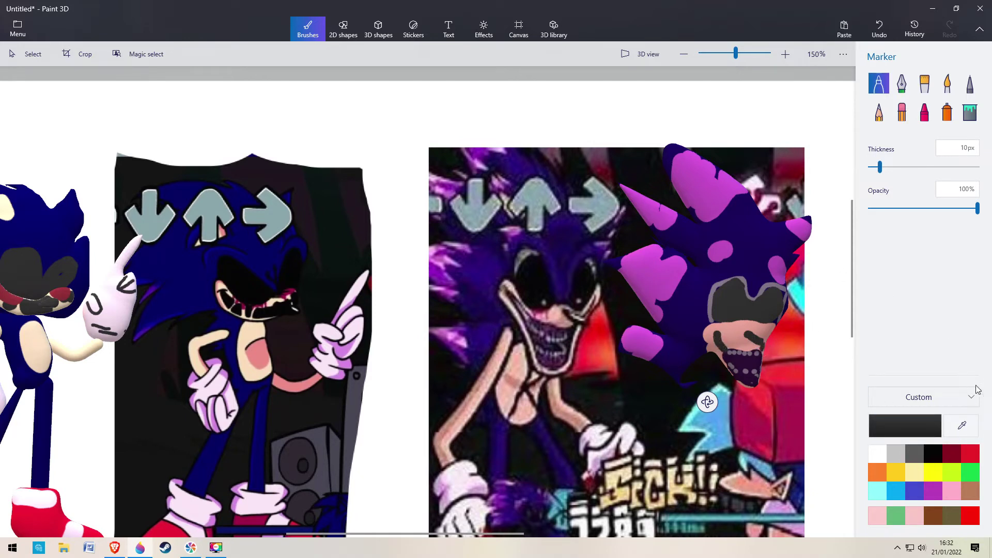
Dot a white pupil in each eye and paint dark red marks beneath both eyes with the 10 px marker
click(877, 453)
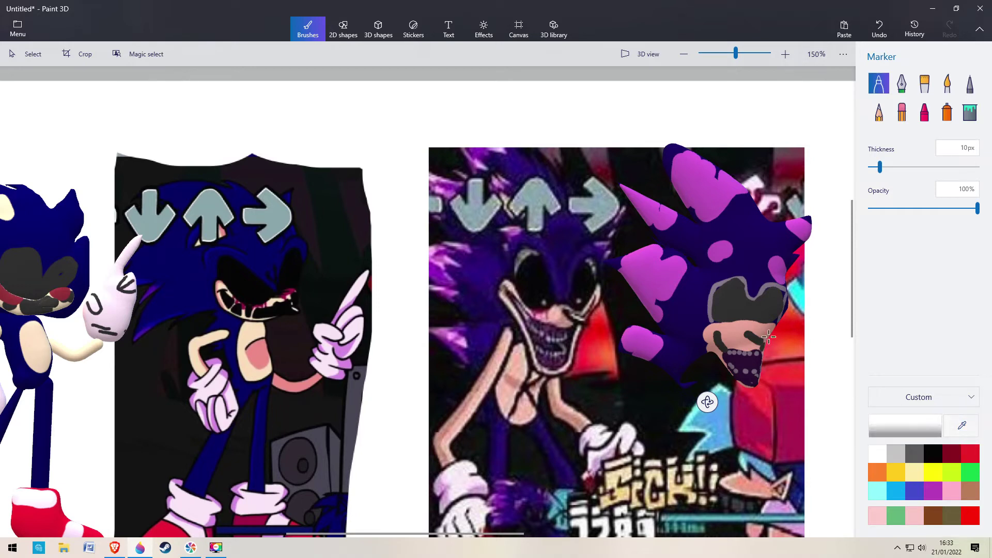
click(736, 312)
click(951, 454)
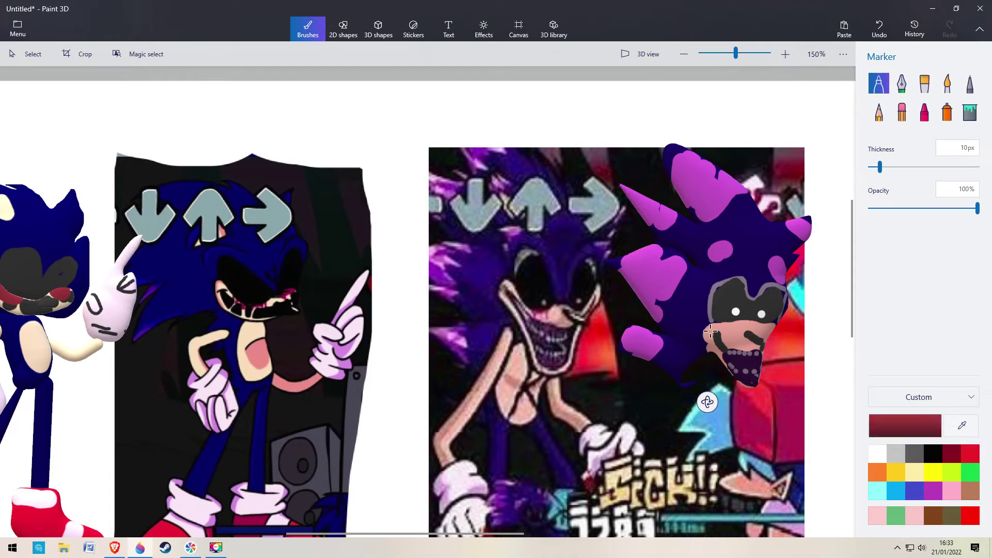
drag(728, 323, 752, 323)
click(762, 325)
Trace the second reference's near leg with a 23 px tube in the dark purple sampled from the model's head, and move it below the head
scroll(688, 383, down, 1)
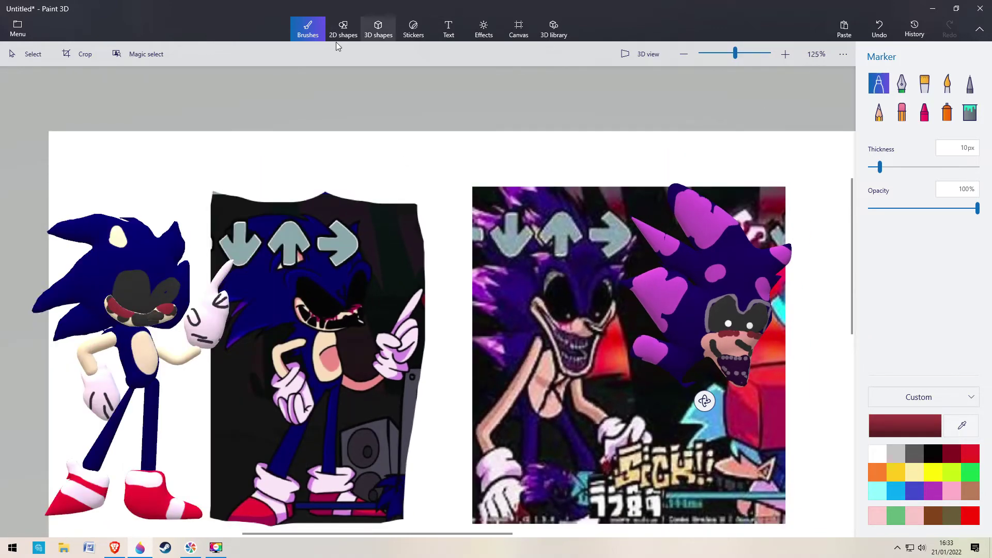
click(379, 29)
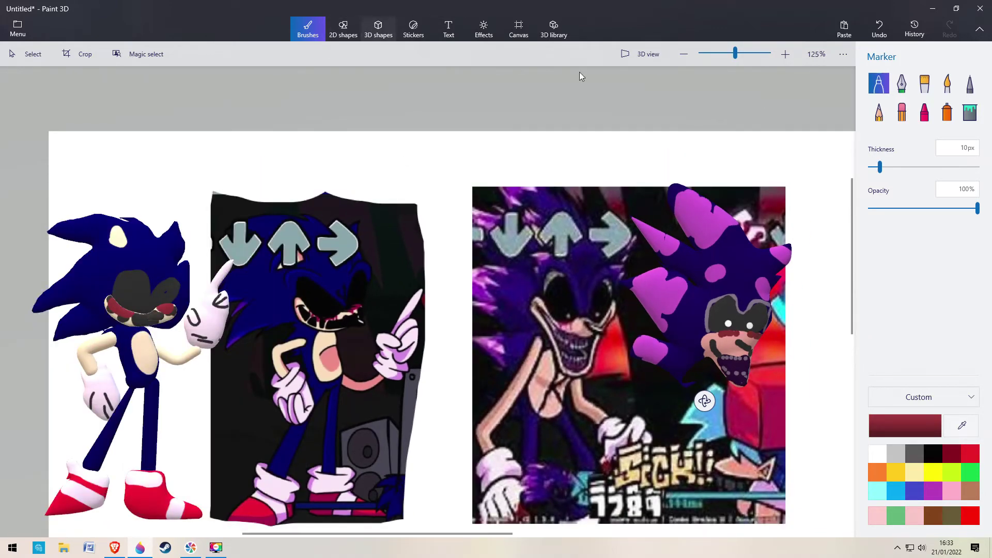
click(962, 425)
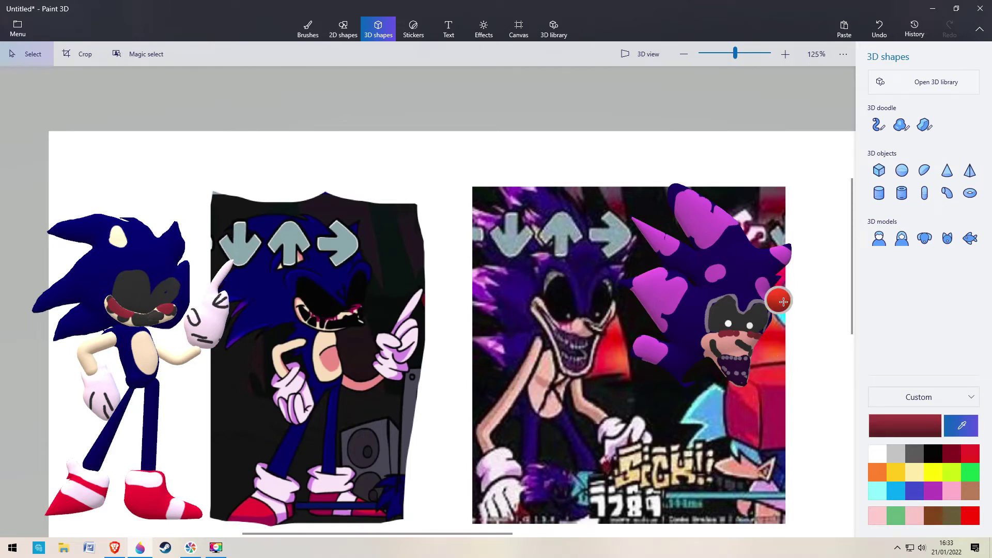
click(750, 272)
click(881, 122)
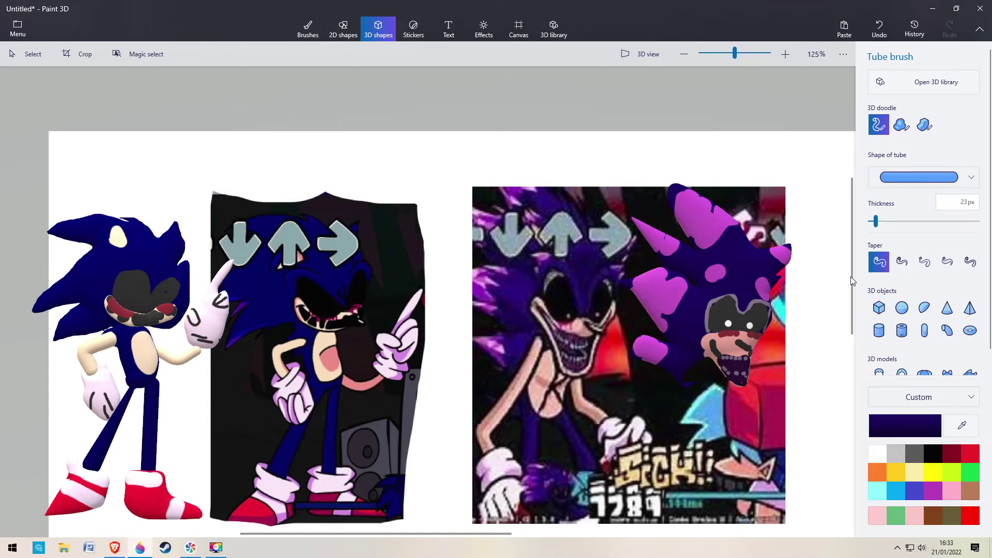
scroll(635, 417, down, 1)
drag(569, 394, 570, 411)
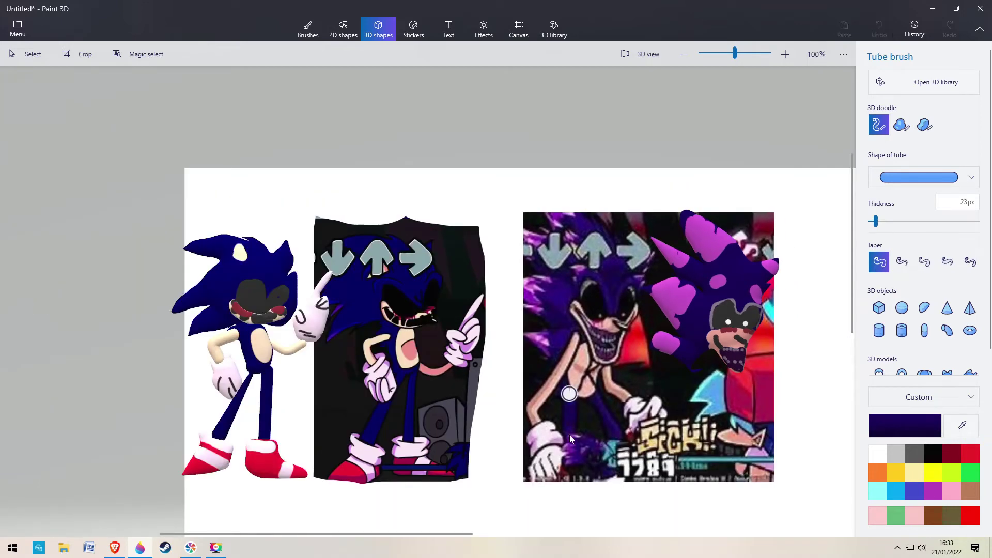
drag(568, 454, 554, 469)
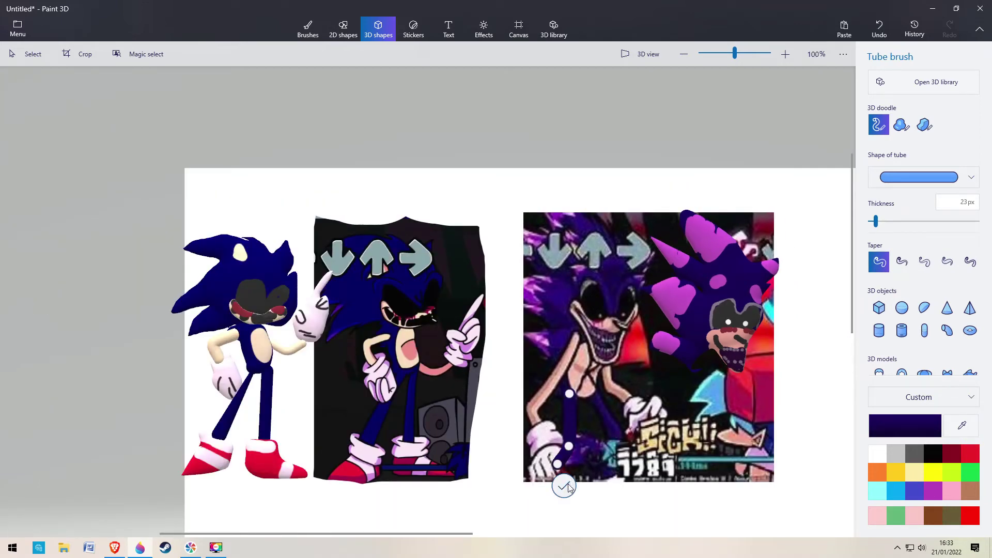
mouse_move(574, 434)
mouse_down()
mouse_move(705, 455)
mouse_move(697, 480)
mouse_up()
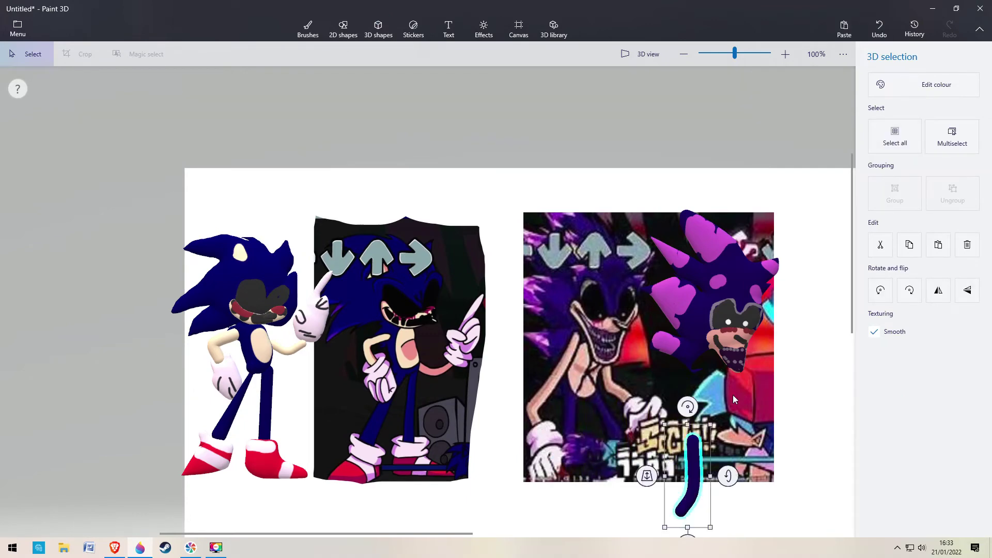
ctrl+scroll(328, 504, down, 3)
click(328, 504)
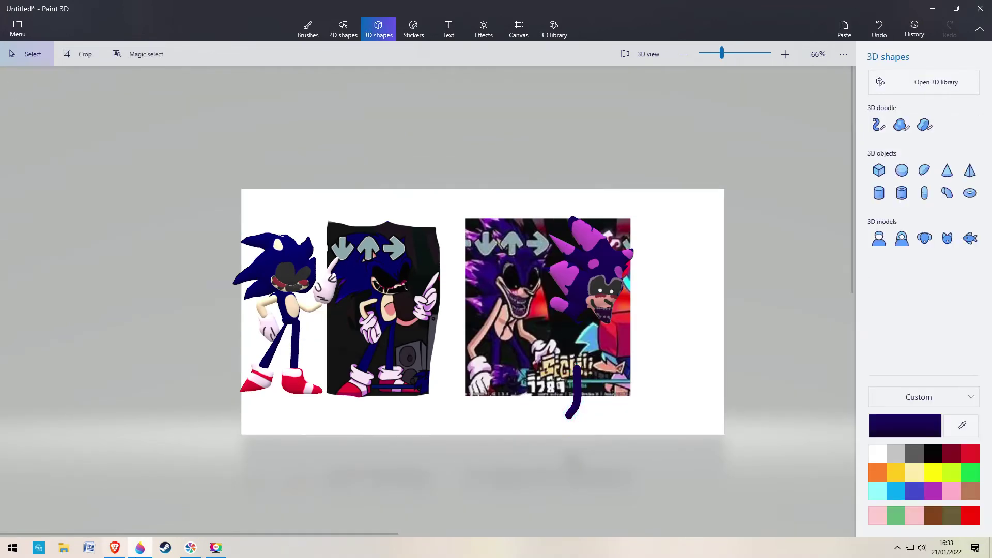
click(215, 548)
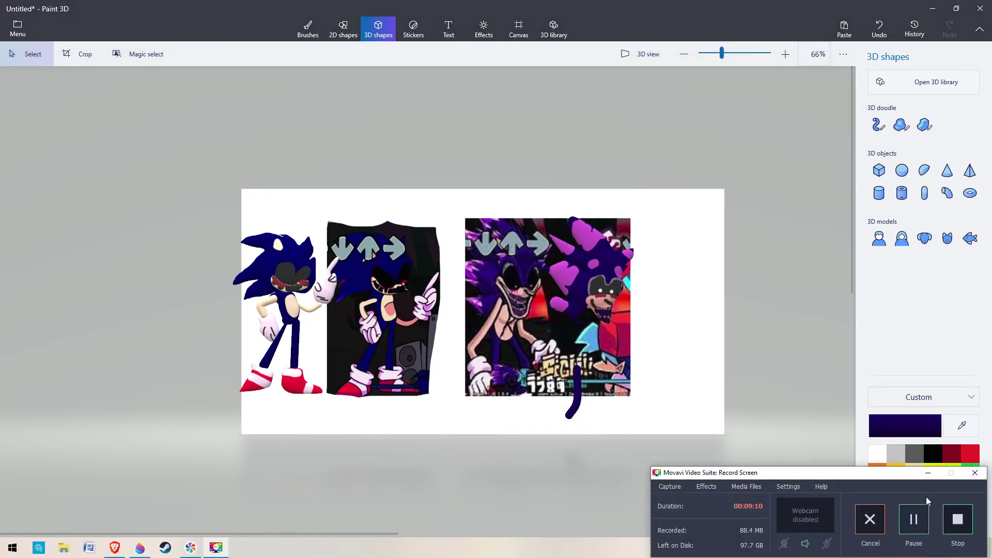
click(928, 473)
Trace the torso as a dark purple soft-edge doodle, place it under the model's head, and raise the leg to meet it
ctrl+scroll(612, 268, up, 3)
click(902, 124)
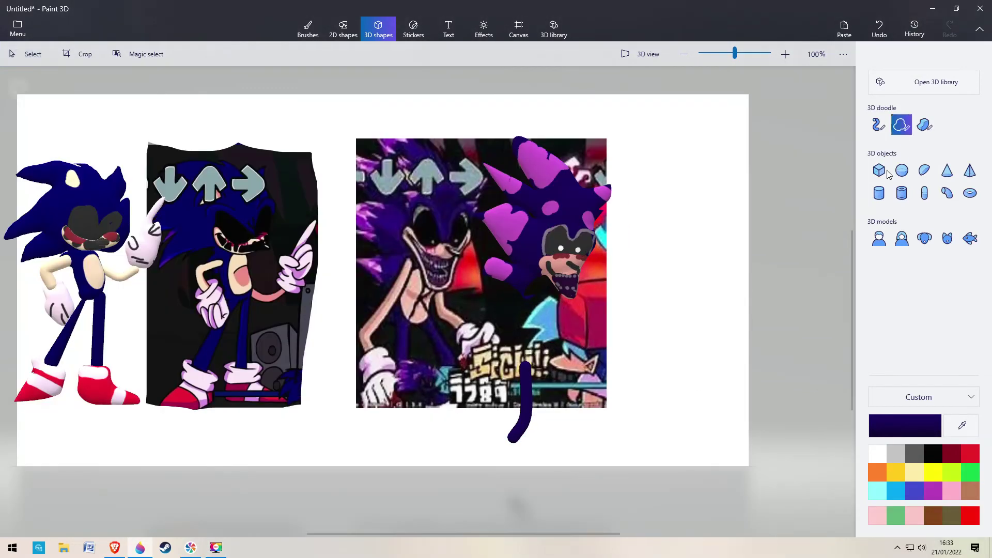
click(414, 260)
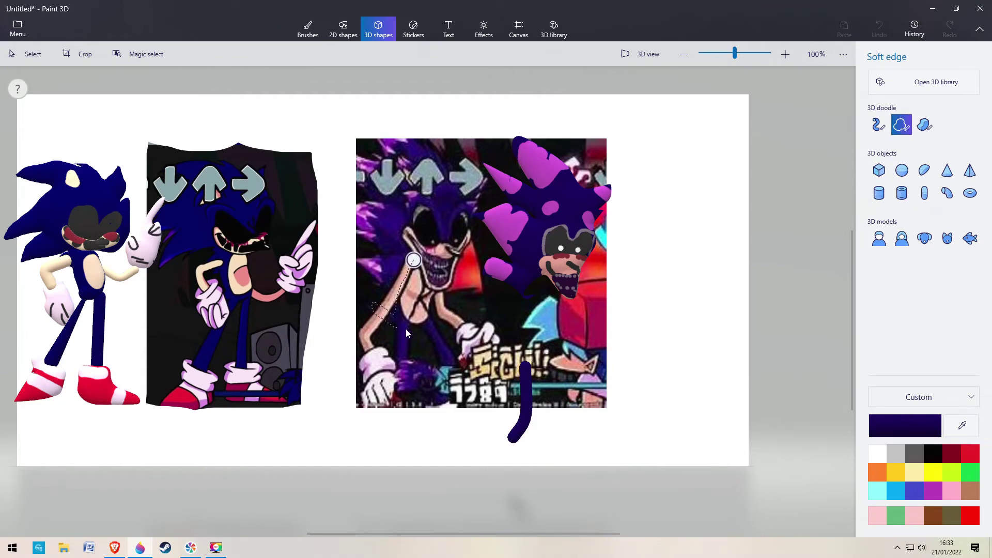
click(415, 258)
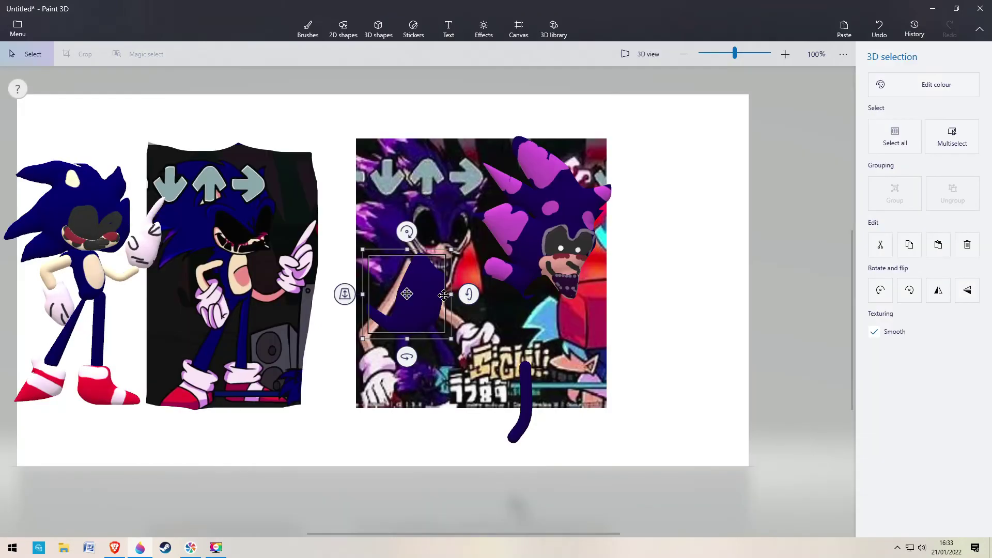
mouse_move(443, 294)
mouse_down()
mouse_move(527, 341)
mouse_move(569, 336)
mouse_move(572, 315)
mouse_up()
drag(525, 401, 520, 381)
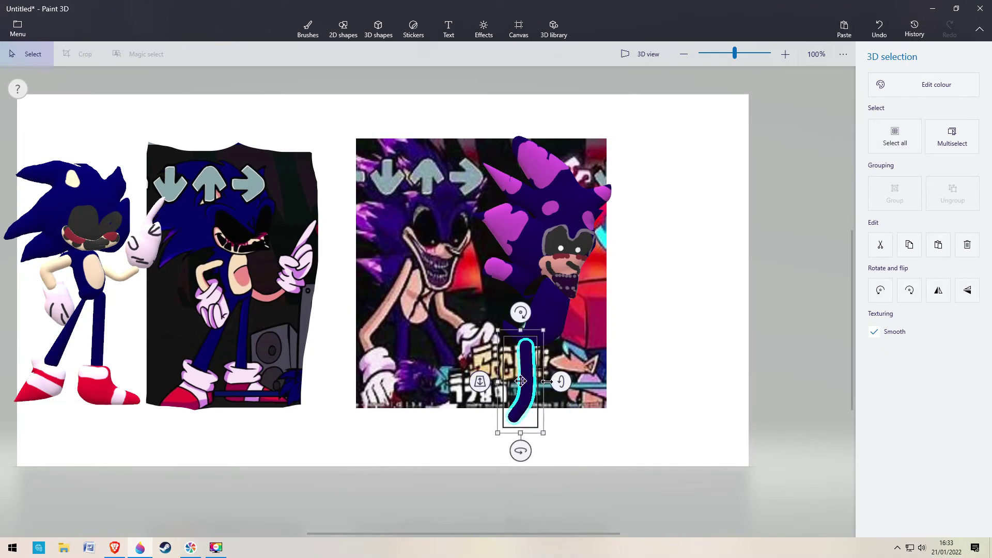
click(660, 343)
Trace the reference's other leg with a 23 px dark purple tube and position it under the far side of the model's torso
click(878, 124)
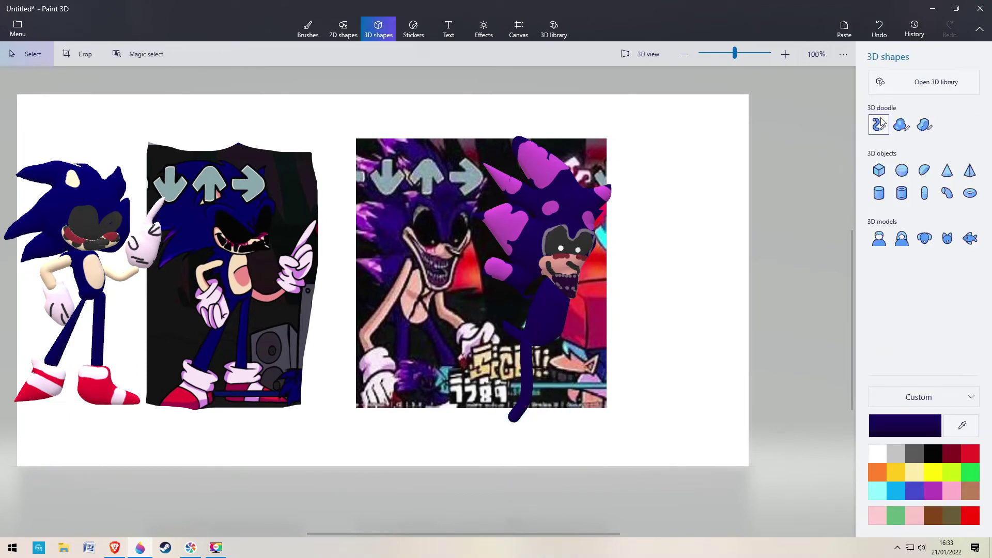
click(430, 317)
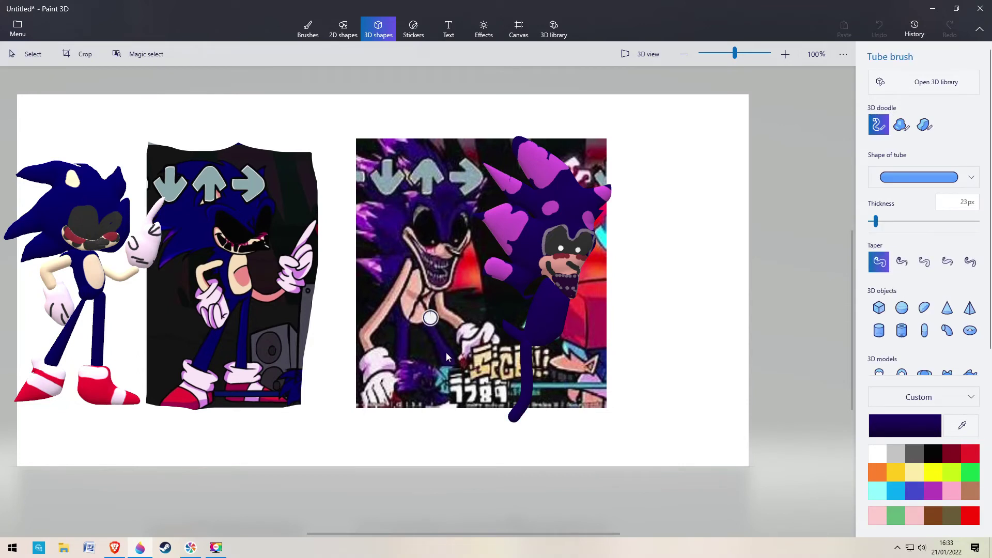
click(441, 390)
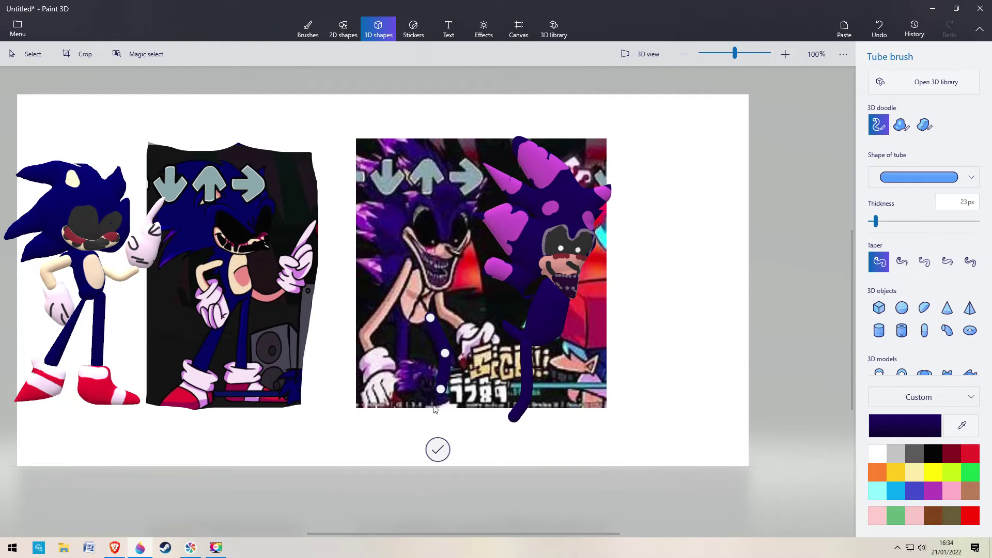
click(441, 451)
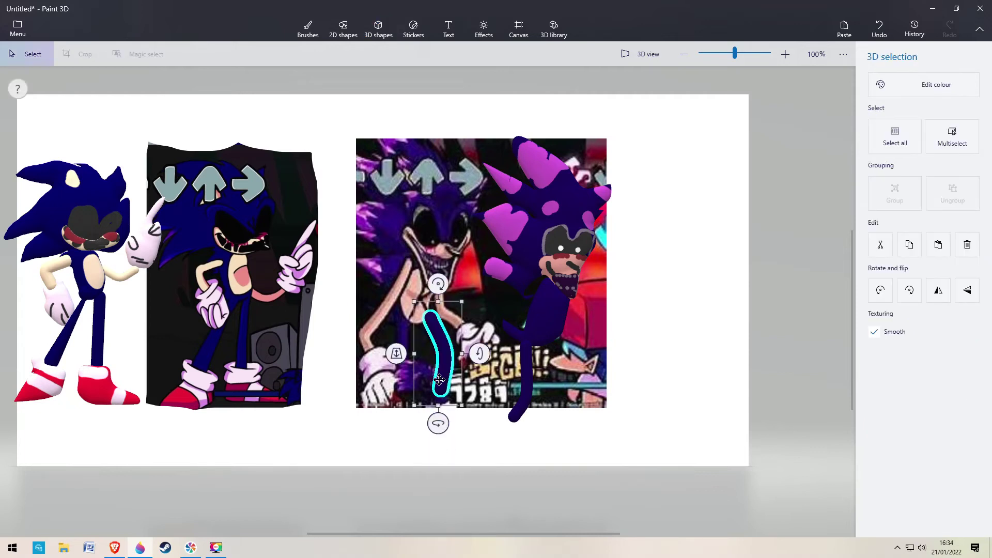
drag(440, 382, 564, 403)
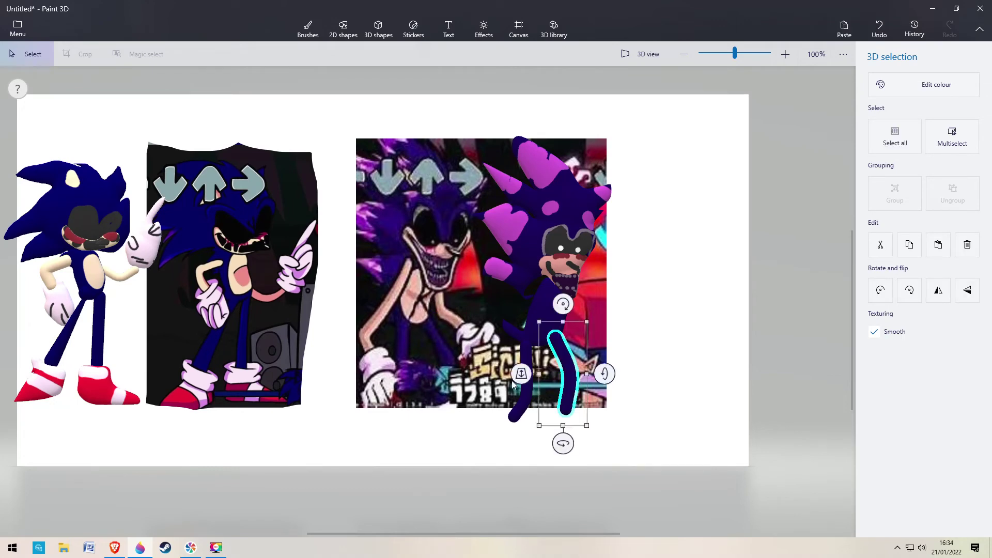
drag(563, 441, 521, 374)
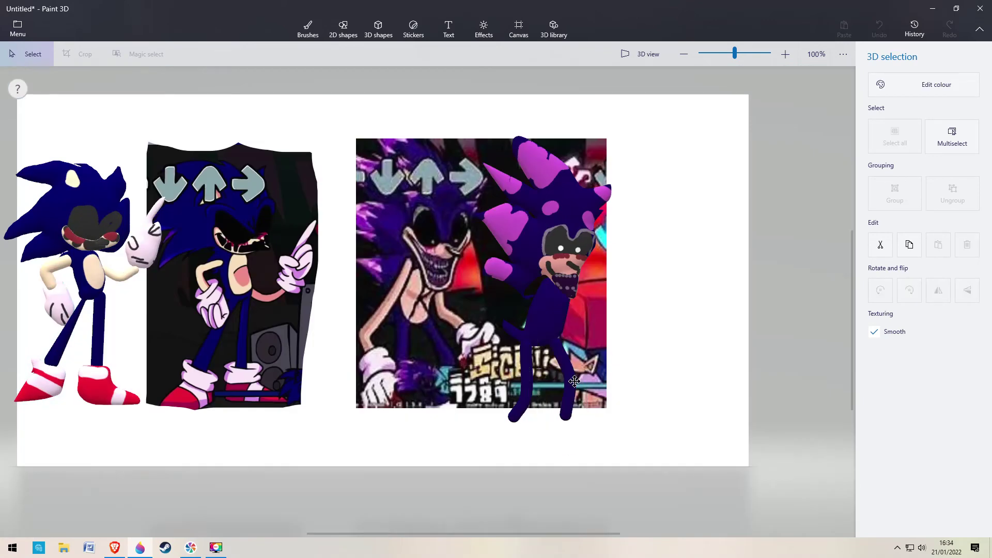
click(379, 28)
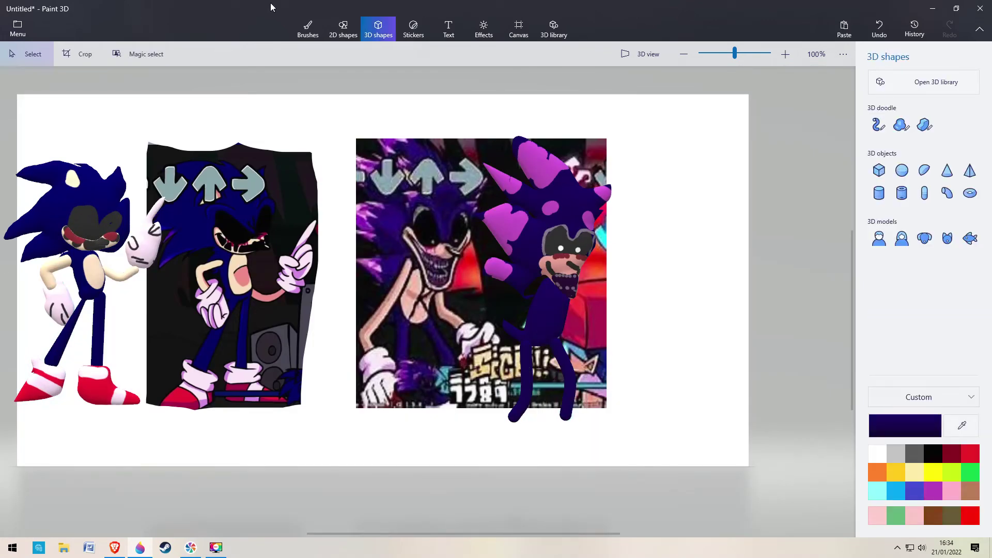
click(308, 28)
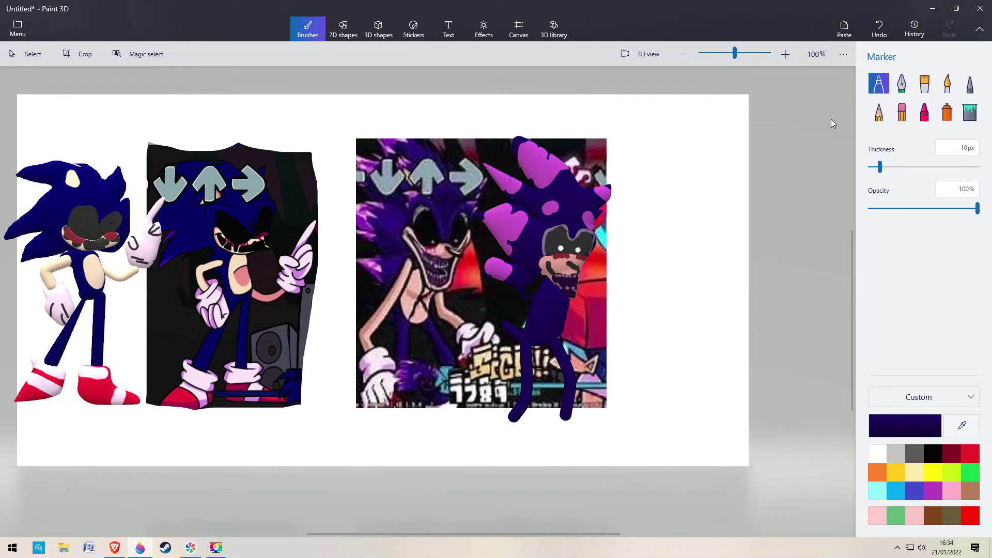
click(378, 30)
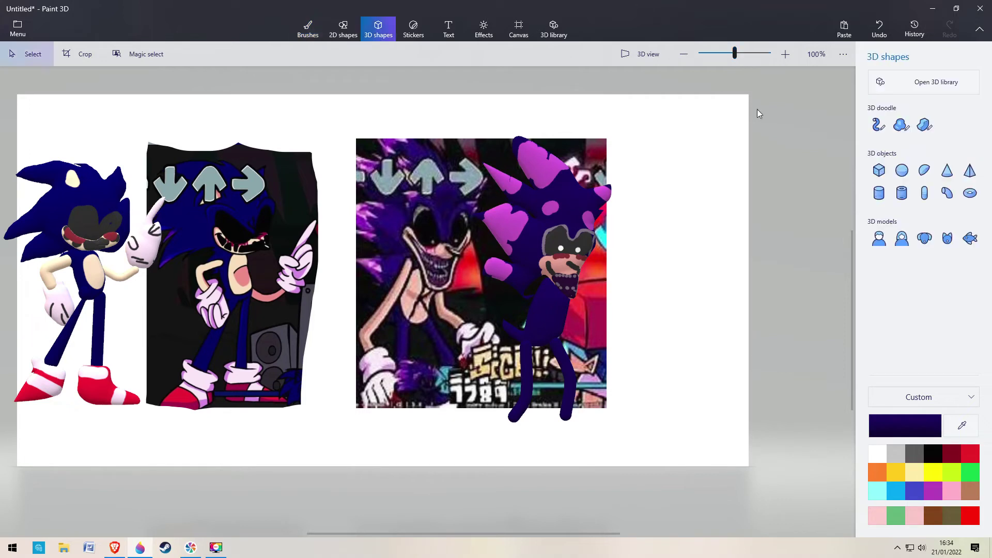
Trace the reference's bent arm with an 18 px tube in the pink sampled from the muzzle, and place it at the model's shoulder
click(962, 427)
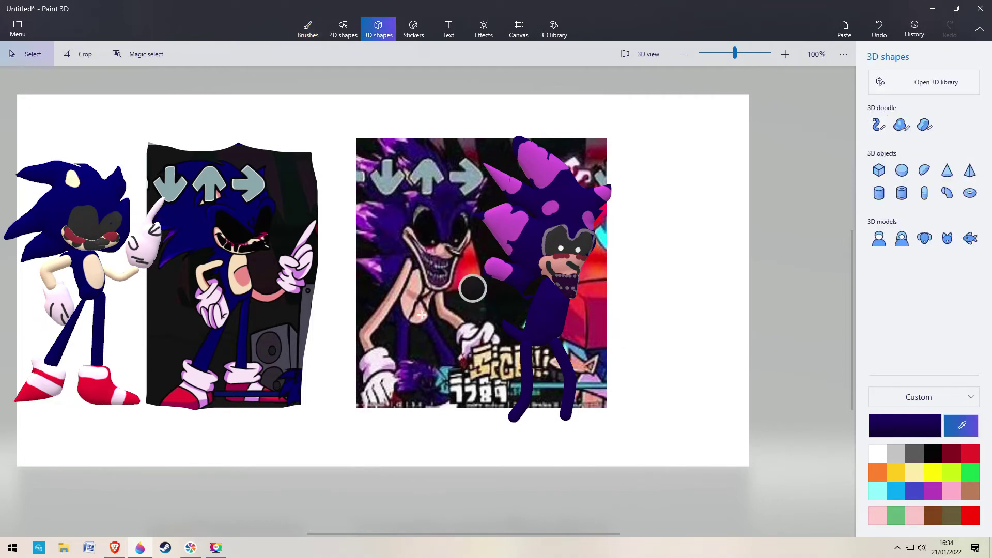
click(557, 263)
click(878, 125)
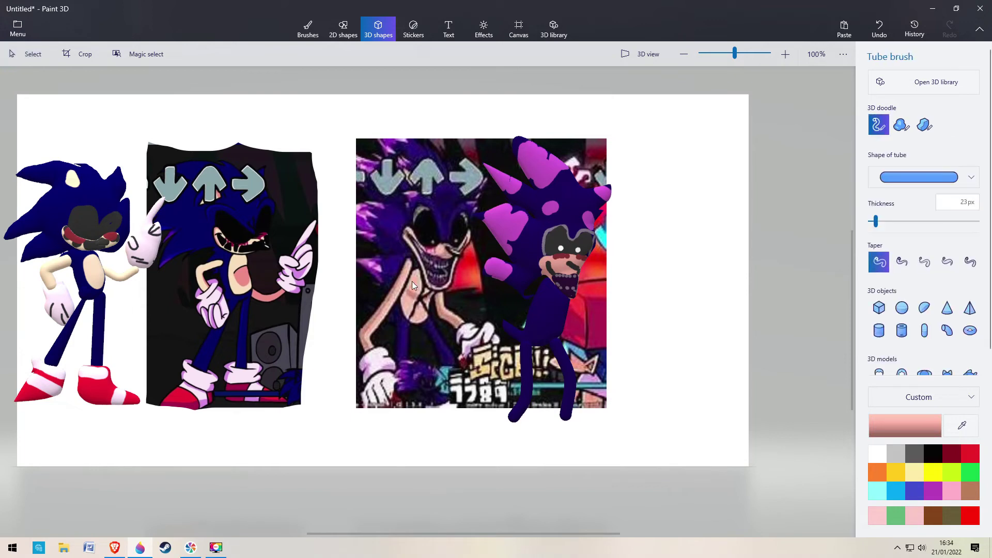
drag(875, 223, 874, 222)
mouse_move(408, 265)
mouse_down()
mouse_move(360, 331)
mouse_move(374, 352)
mouse_move(364, 326)
mouse_up()
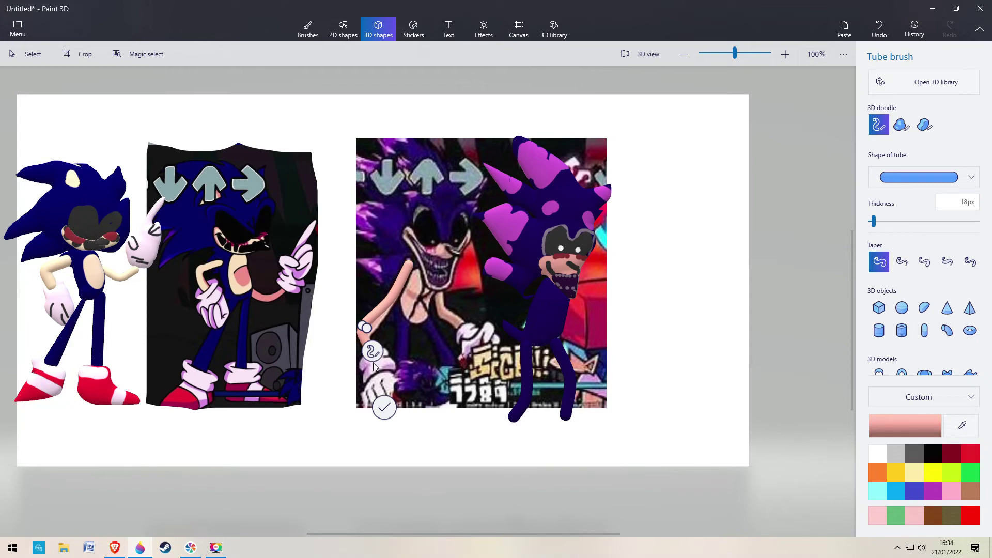
click(385, 408)
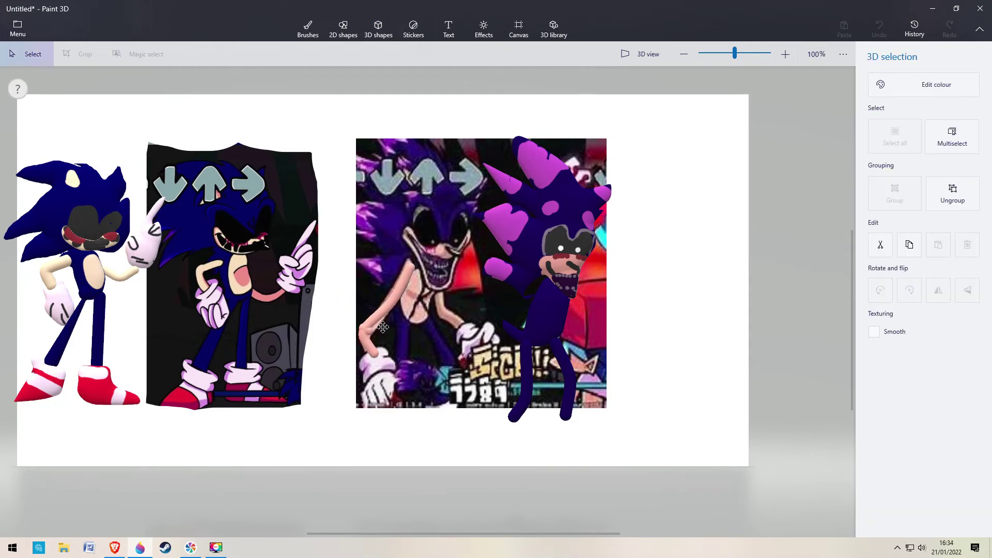
mouse_move(388, 324)
mouse_down()
mouse_move(486, 358)
mouse_move(505, 349)
mouse_up()
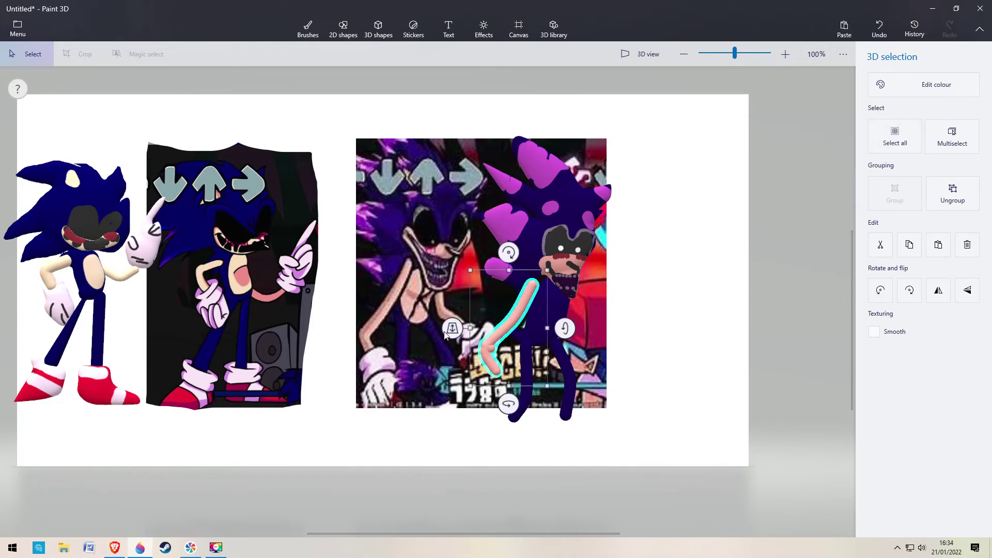
Adjust the depth of the pink arm at the model's shoulder
drag(452, 328, 450, 325)
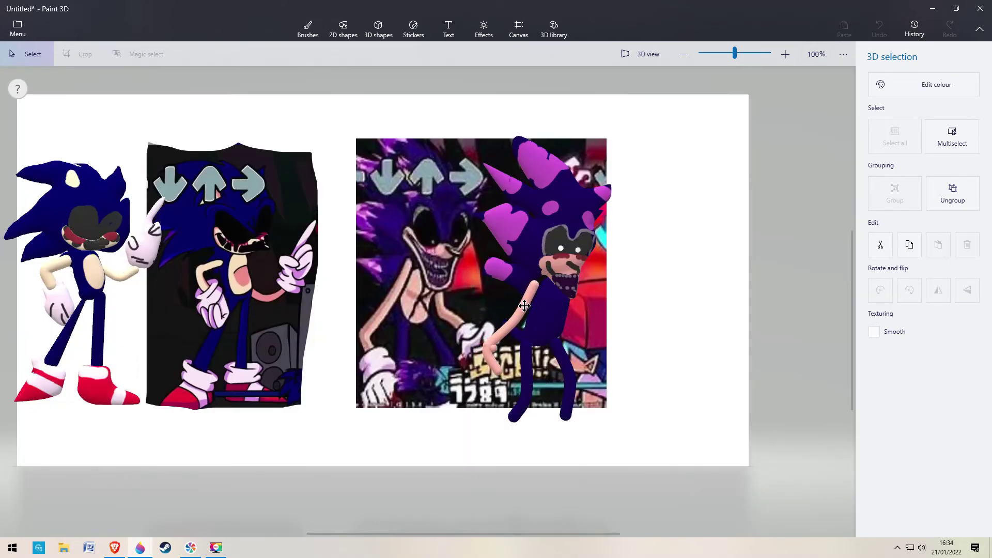
click(650, 263)
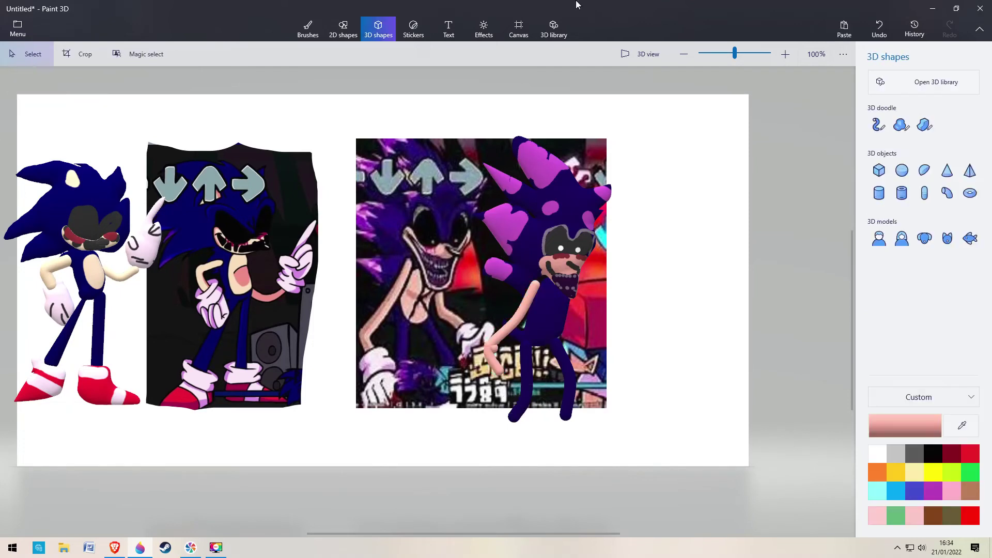
Trace the reference's lower glove as a soft-edge doodle in the pale pink sampled from the first model's glove, and place it at the bent arm's end
click(900, 130)
click(962, 425)
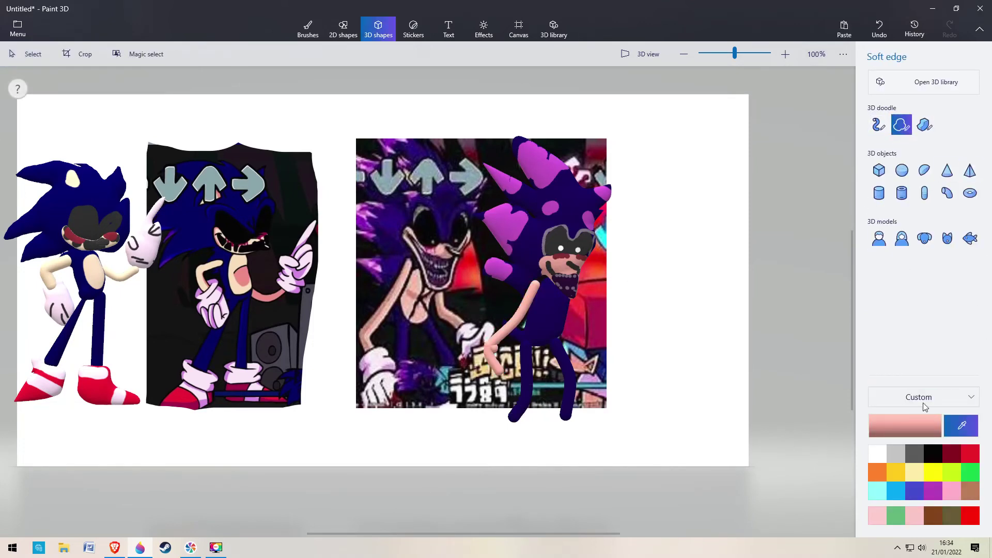
click(146, 242)
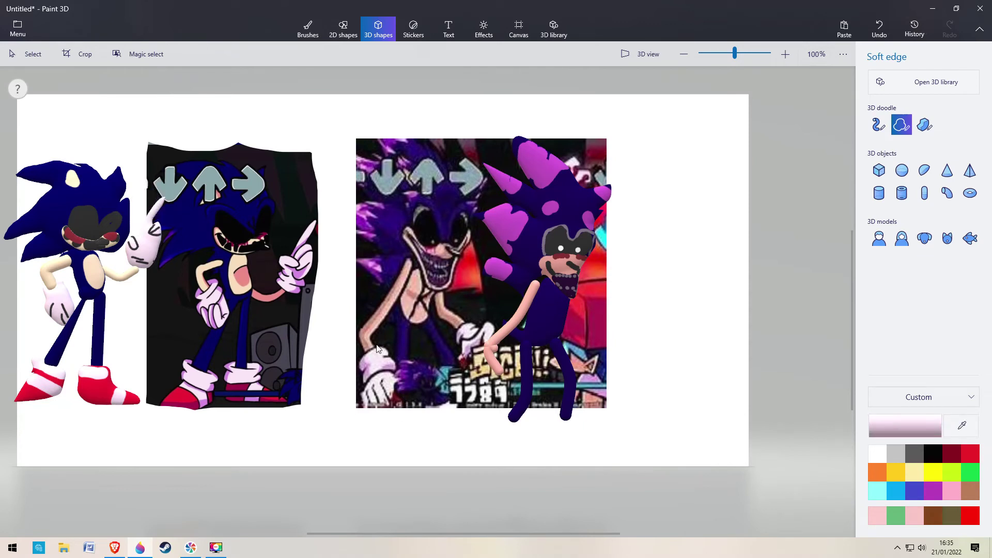
drag(377, 345, 360, 366)
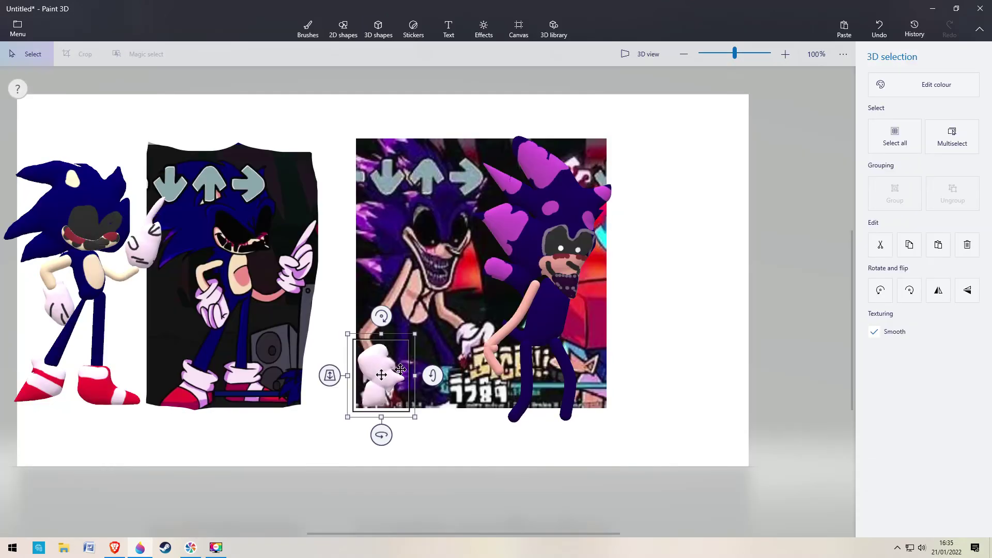
drag(409, 371, 528, 386)
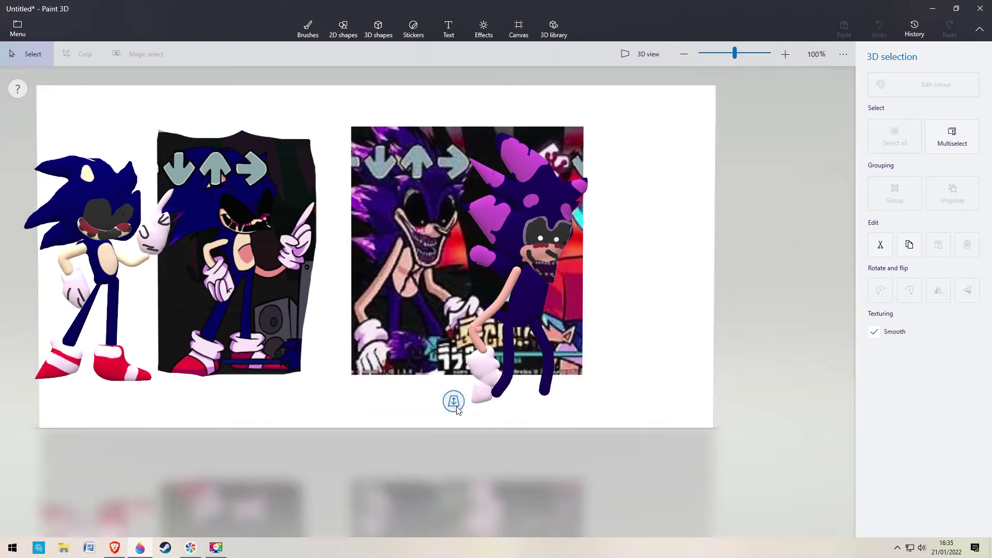
drag(456, 407, 460, 403)
click(854, 118)
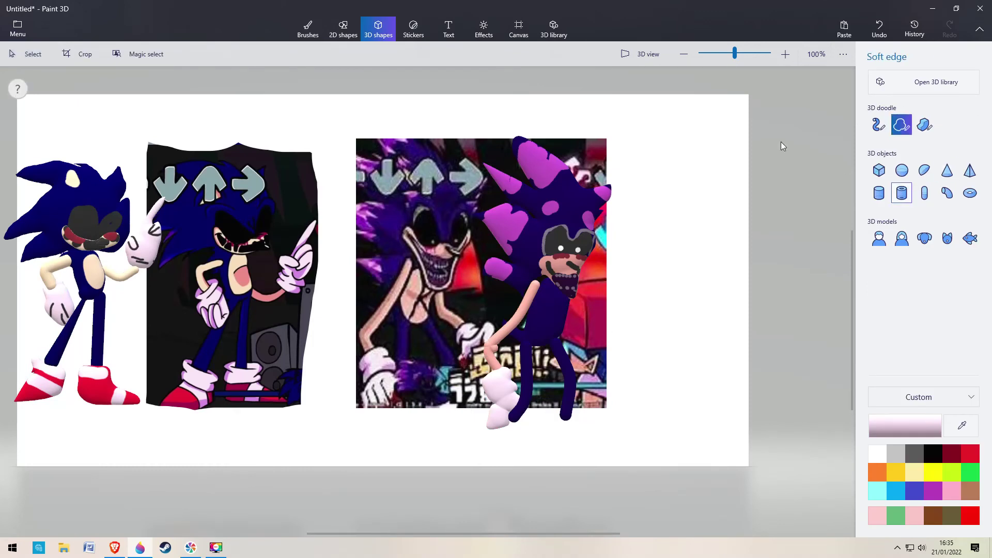
Spray dark red over the glove's fingertips with a 75 px spray can at 25% opacity
click(308, 29)
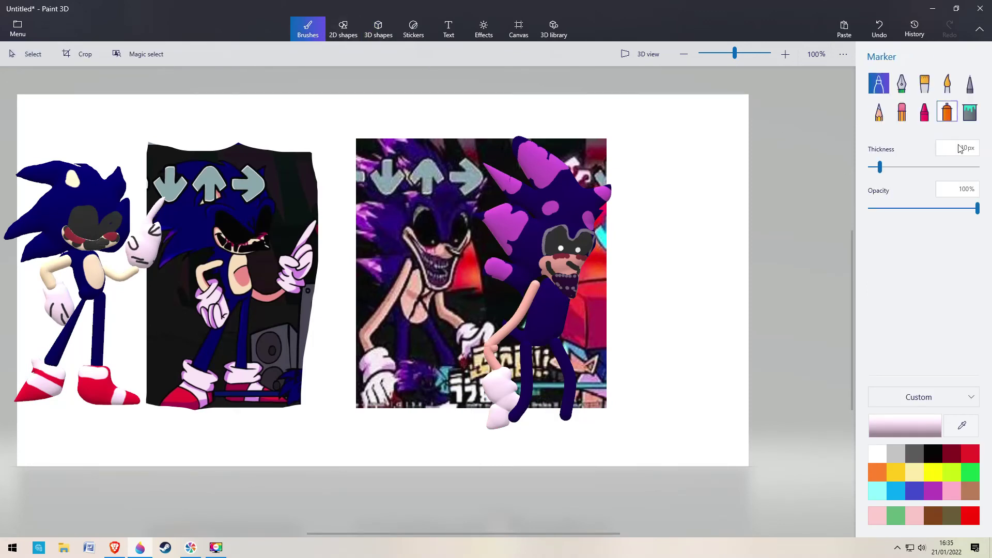
click(947, 111)
click(952, 454)
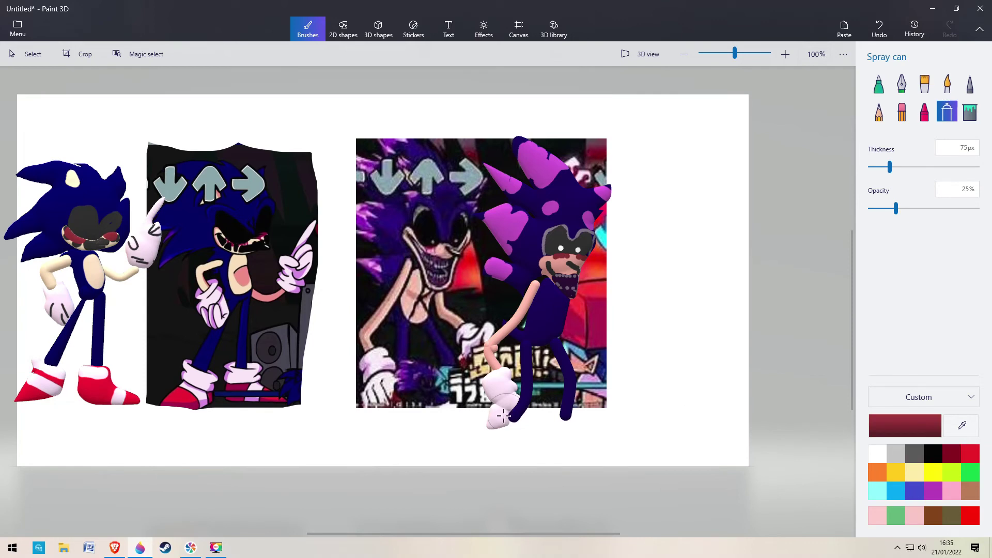
mouse_move(504, 416)
mouse_down()
mouse_move(504, 398)
mouse_move(515, 396)
mouse_up()
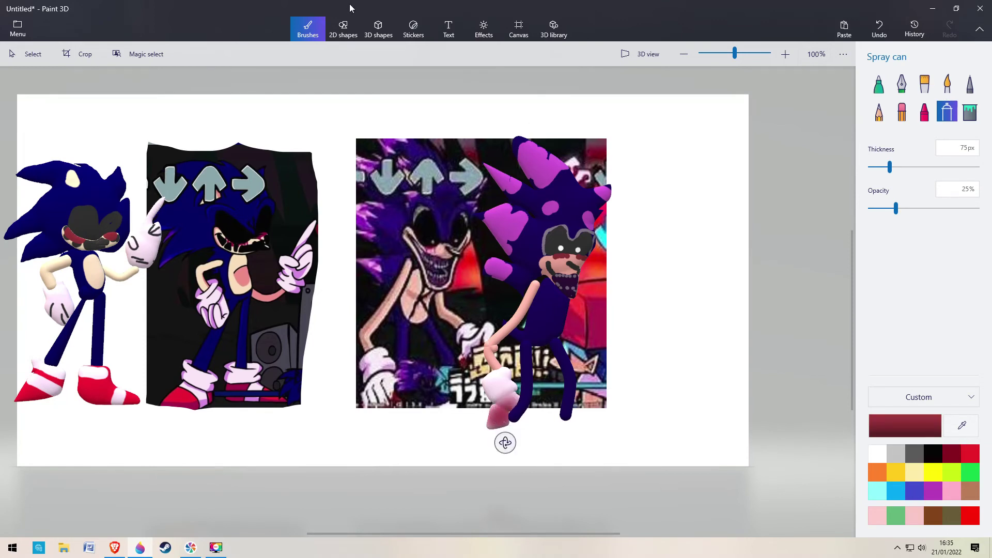
Paint an oval belly patch on the torso with a 38 px marker in the pink sampled from the model's face
click(879, 81)
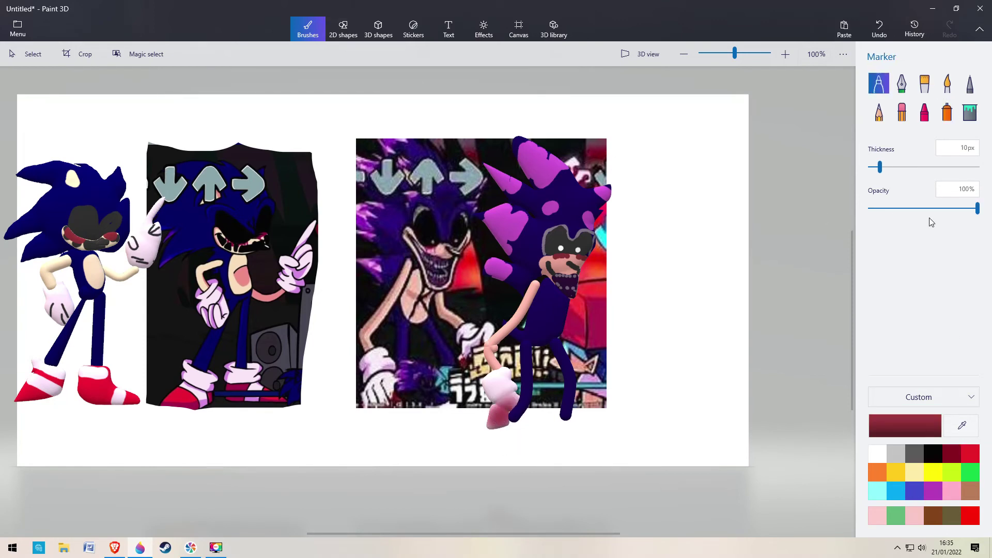
click(962, 426)
click(559, 233)
drag(880, 167, 895, 167)
mouse_move(552, 303)
mouse_down()
mouse_move(548, 320)
mouse_move(558, 313)
mouse_move(553, 305)
mouse_move(543, 331)
mouse_move(566, 310)
mouse_up()
click(908, 173)
click(911, 170)
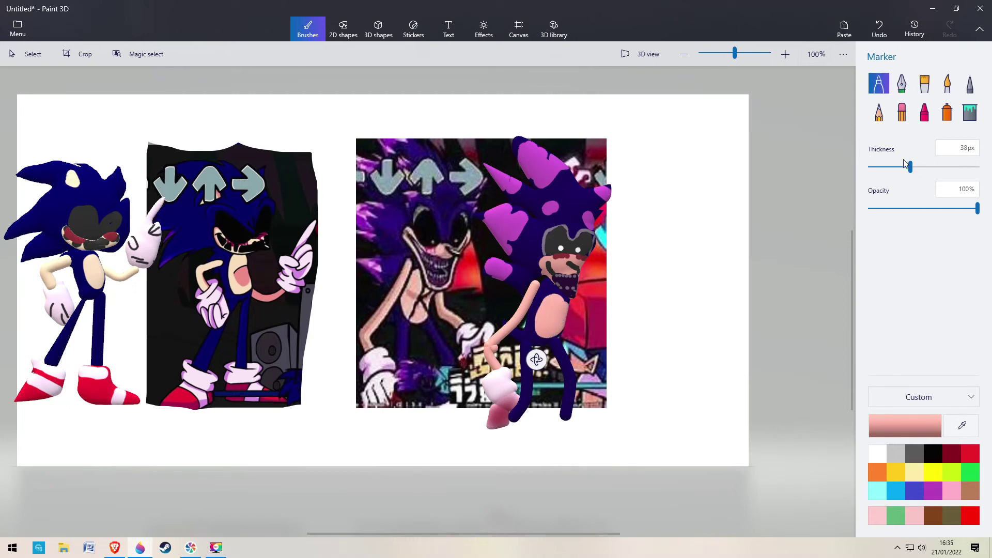
Spray an X across the belly patch in a darkened dark red, using 25 px thickness and 100% opacity
click(947, 111)
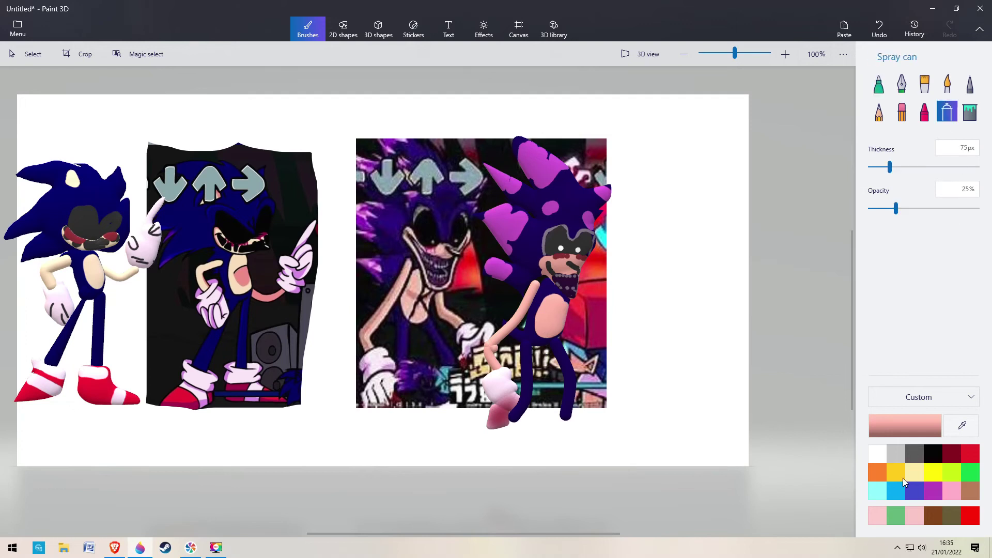
click(951, 454)
click(902, 415)
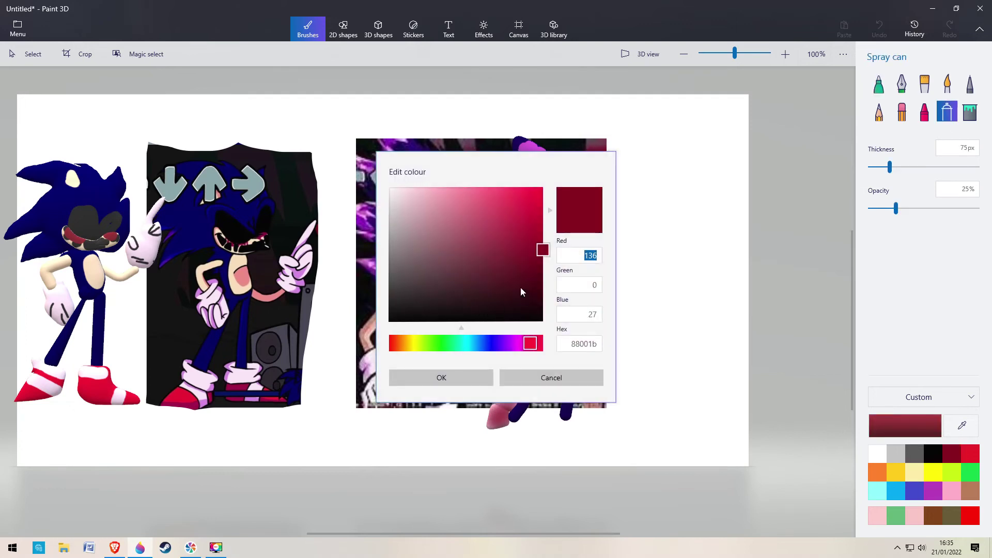
drag(548, 259, 547, 302)
click(453, 377)
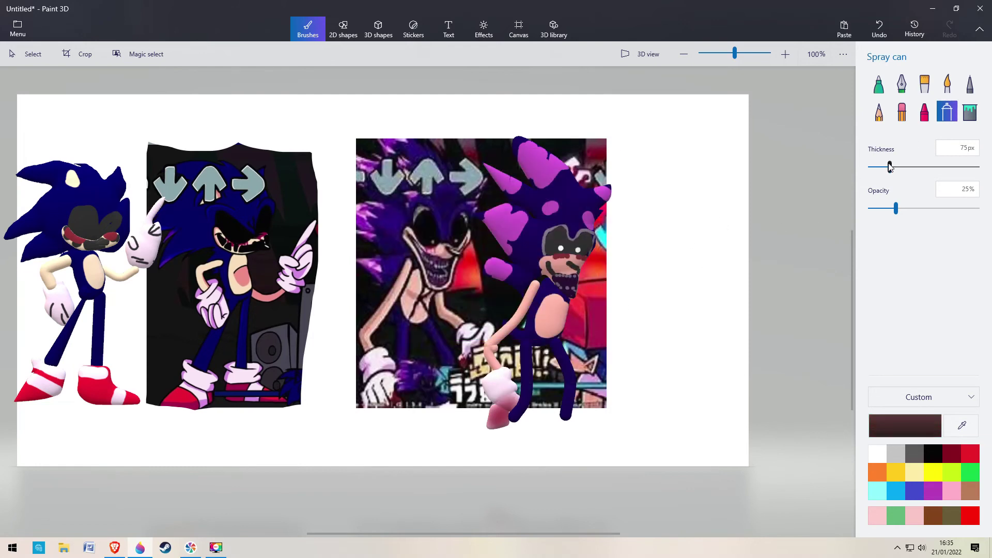
drag(891, 166, 870, 166)
drag(896, 208, 978, 208)
mouse_move(548, 300)
mouse_down()
mouse_move(564, 338)
mouse_move(563, 307)
mouse_move(537, 329)
mouse_up()
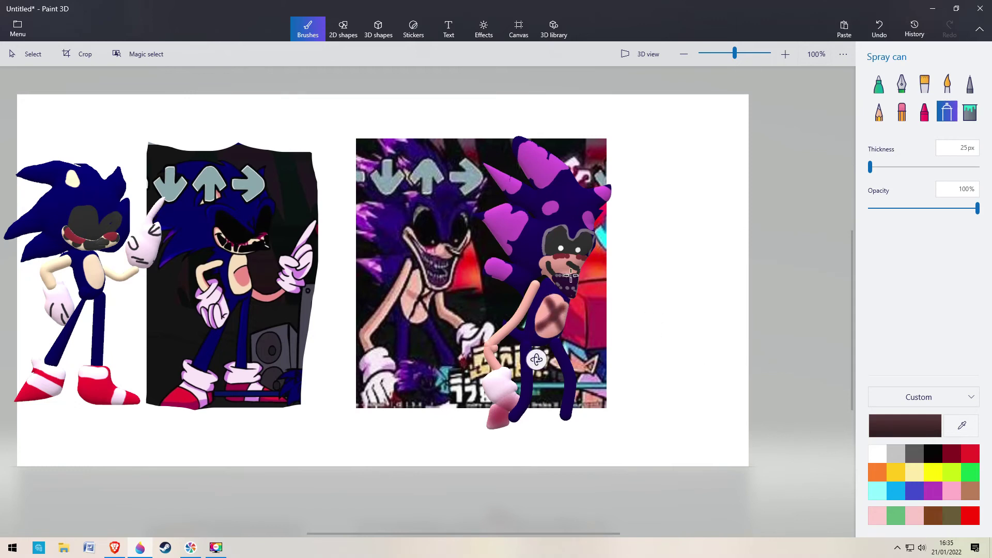
Trace the reference's other glove as a soft-edge doodle in the colour sampled from the model's glove, and place it on the model's far side
click(394, 25)
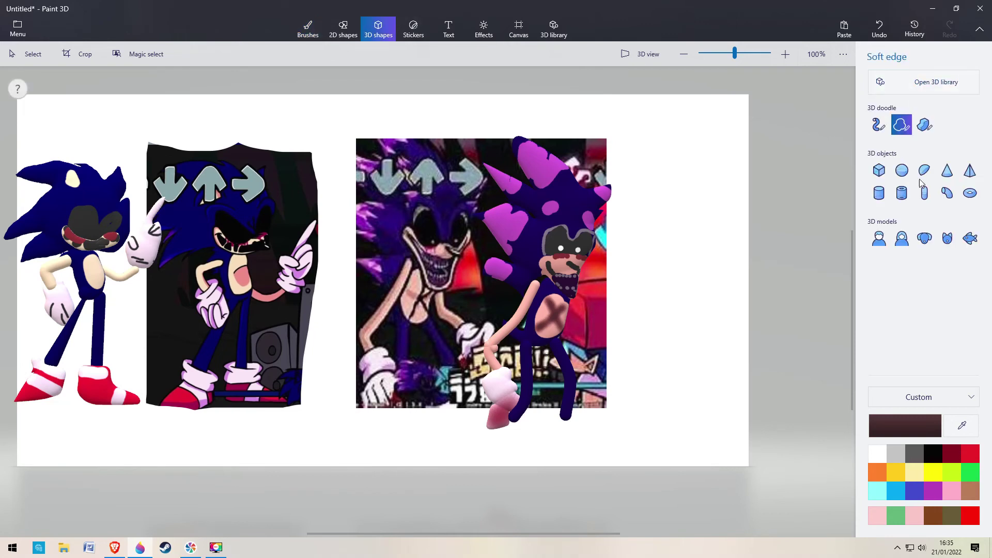
click(962, 428)
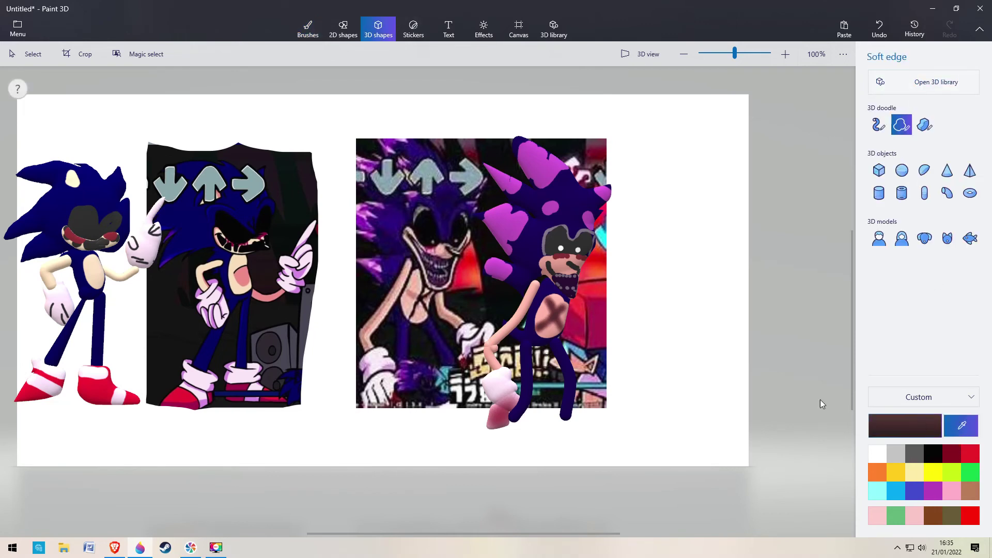
click(501, 380)
drag(467, 323, 479, 333)
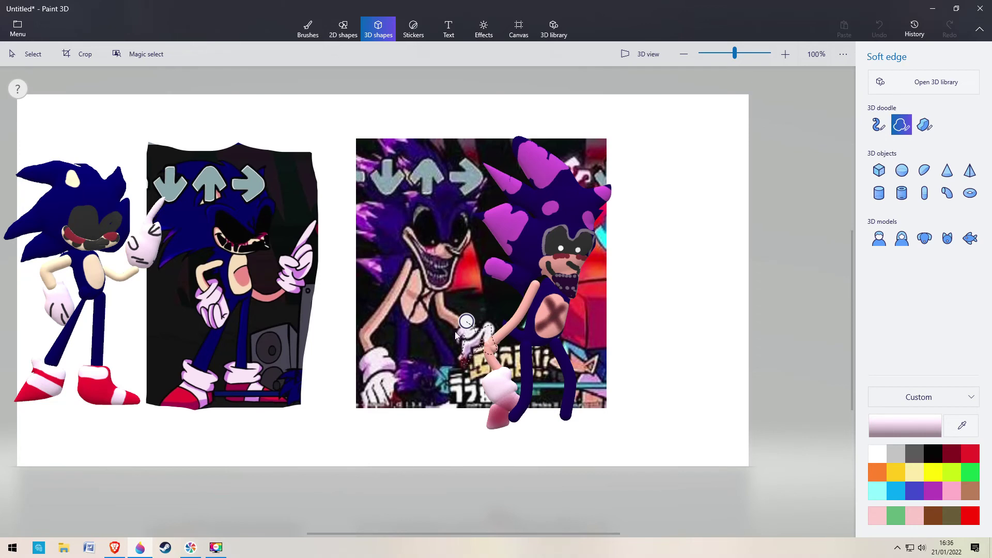
drag(486, 349, 604, 371)
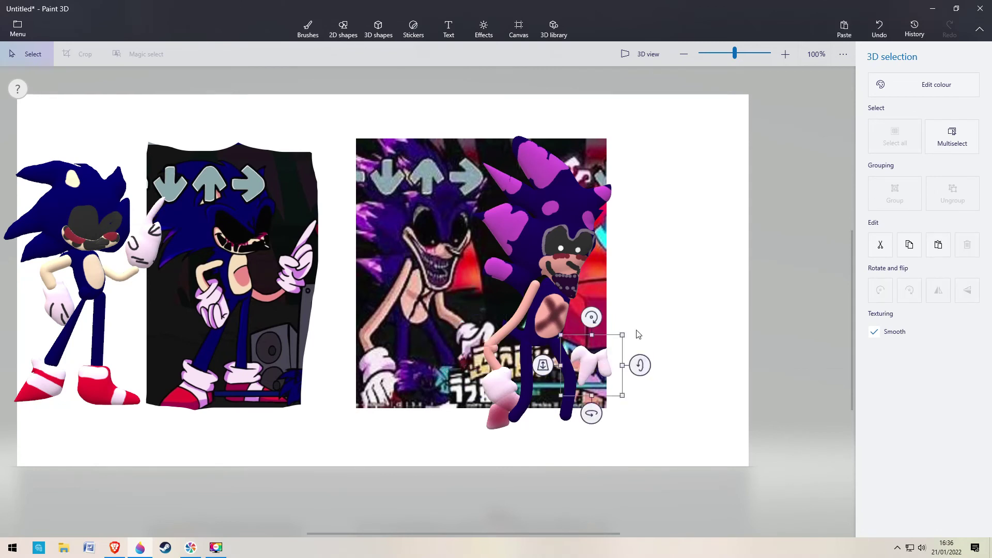
click(647, 276)
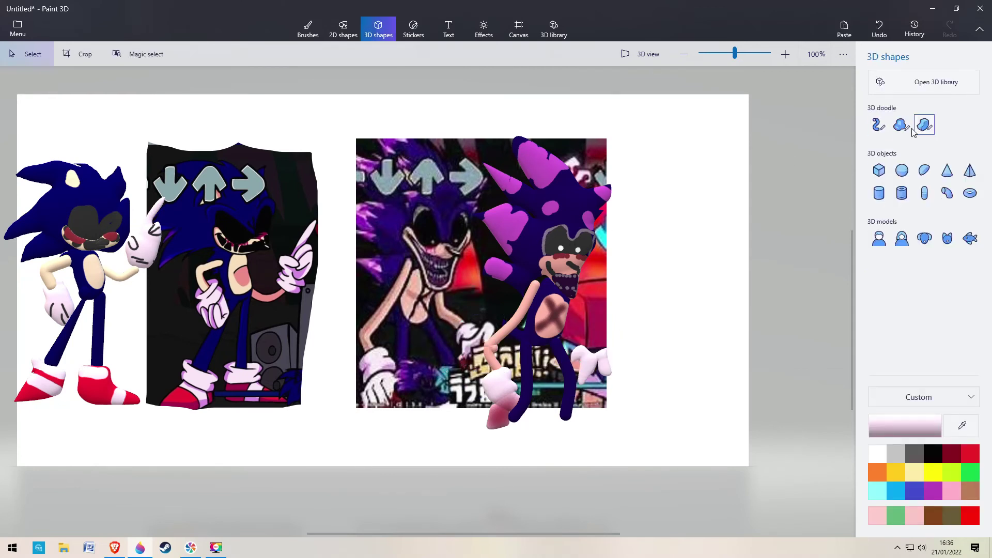
Trace the reference's other arm with an 18 px tube in the pink sampled from the model's arm, and attach it to the far shoulder
click(875, 126)
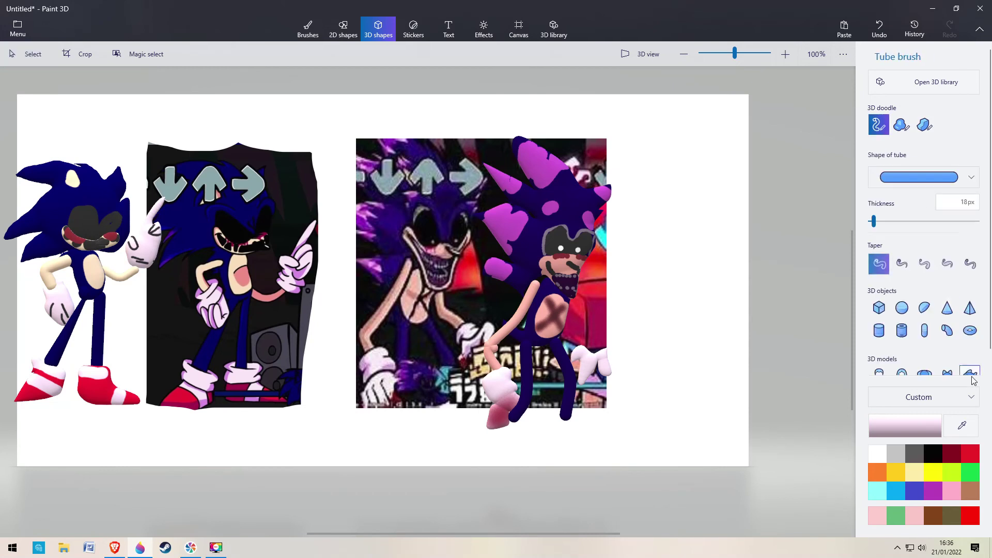
click(962, 426)
click(523, 316)
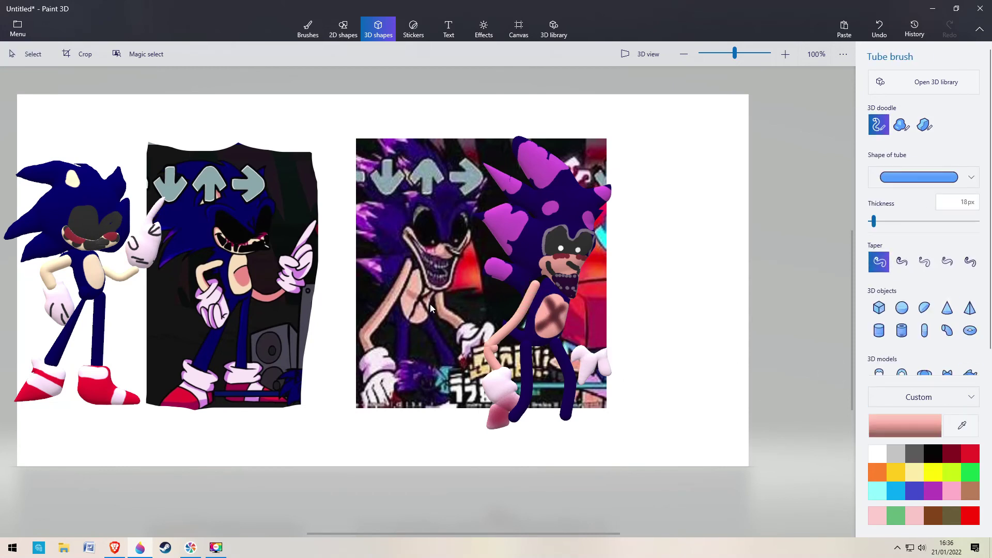
drag(437, 287, 460, 322)
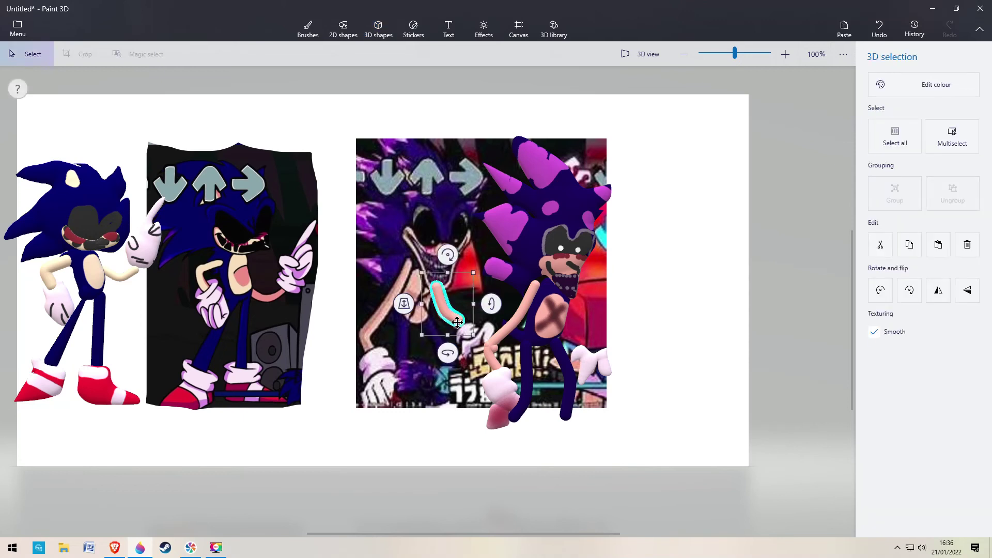
mouse_move(458, 314)
mouse_down()
mouse_move(594, 333)
mouse_move(540, 319)
mouse_move(552, 286)
mouse_up()
click(655, 151)
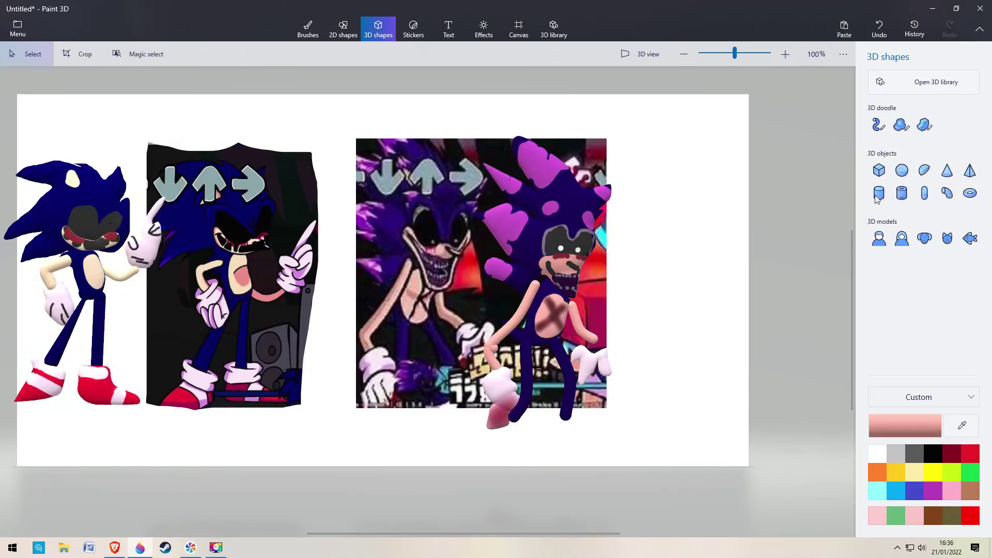
Raise the far glove to meet the end of the new arm
click(606, 362)
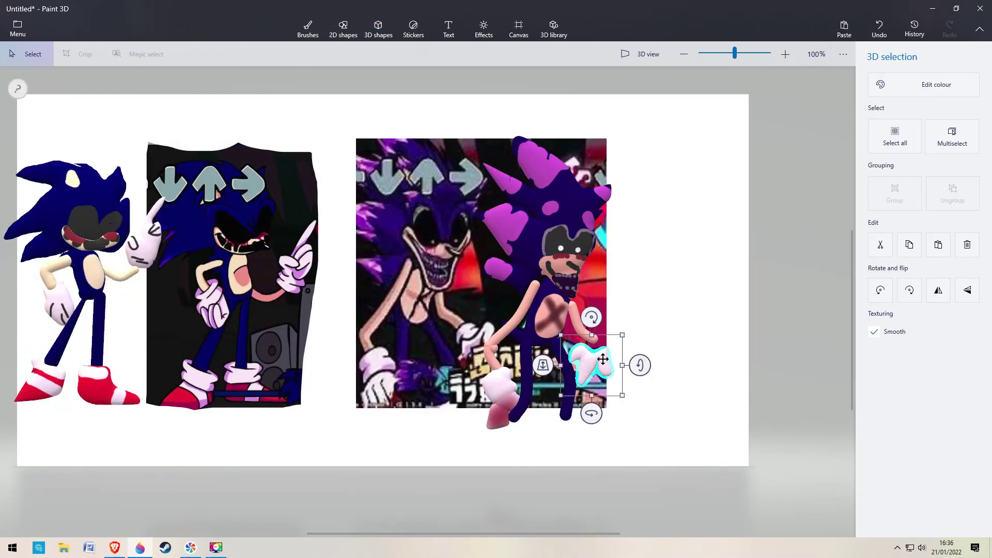
drag(605, 362, 603, 353)
click(670, 231)
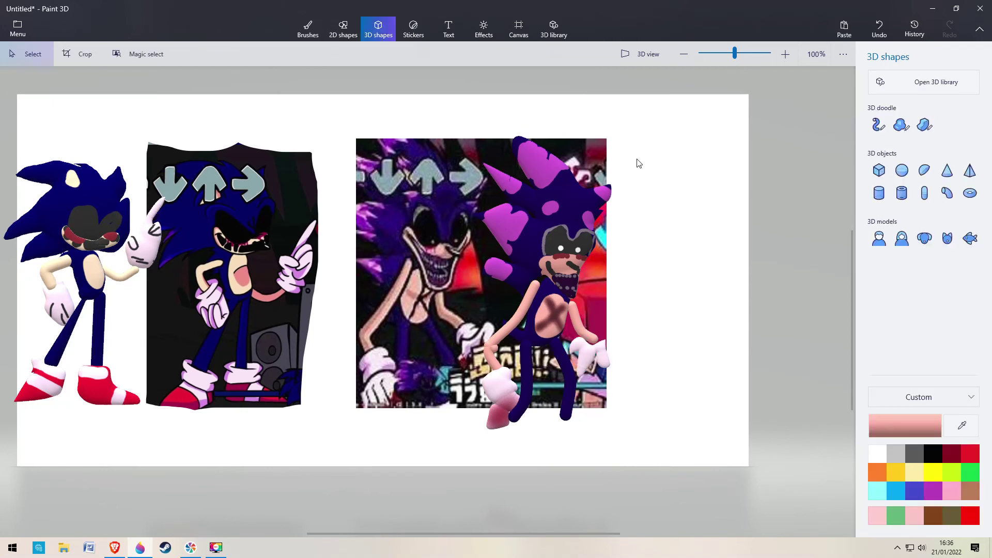
Set up a soft-edge 3D doodle in dark red
click(903, 124)
click(954, 453)
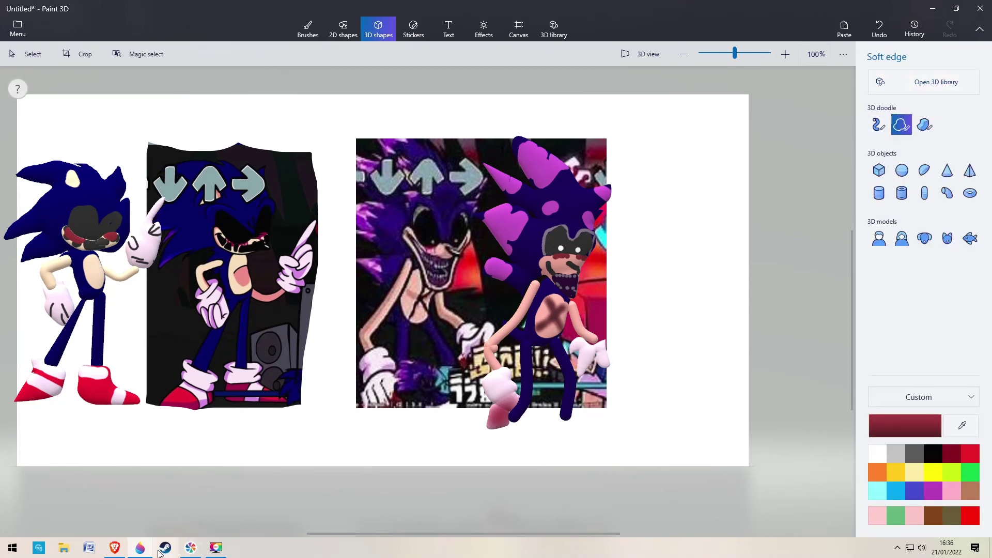
click(216, 547)
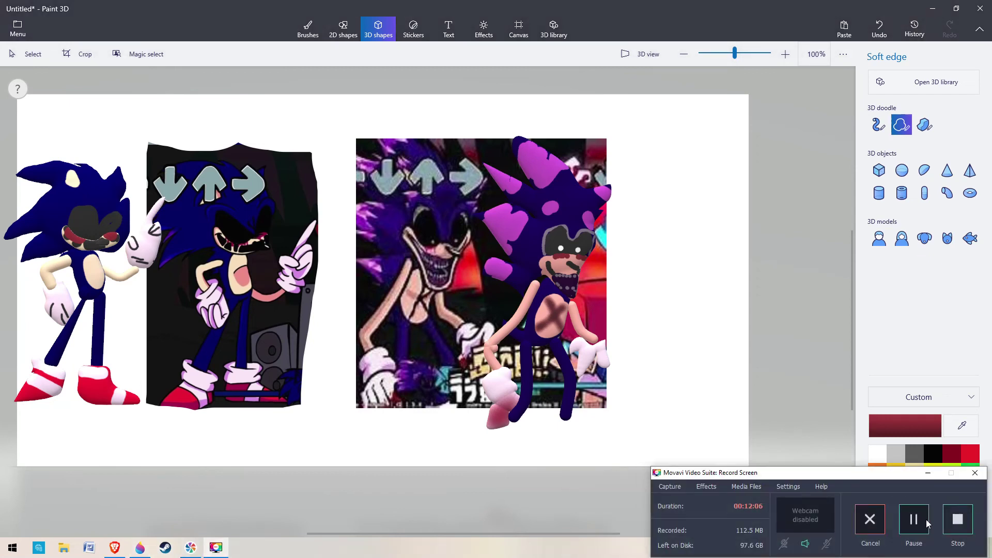
click(919, 474)
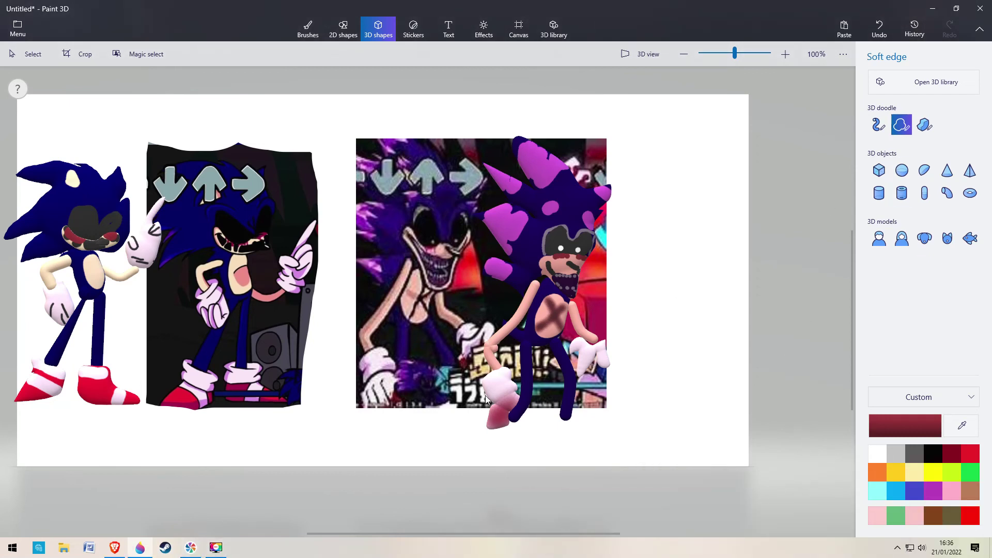
Draw a pointed dark red shoe, enlarge it, and place it under the model's near leg at matching depth
click(391, 391)
click(406, 414)
click(392, 390)
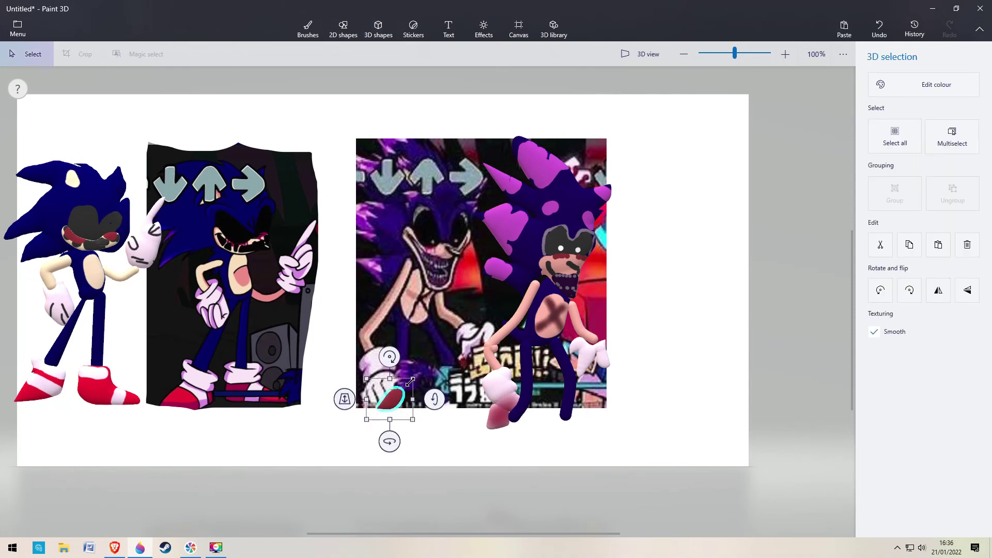
drag(404, 394, 515, 435)
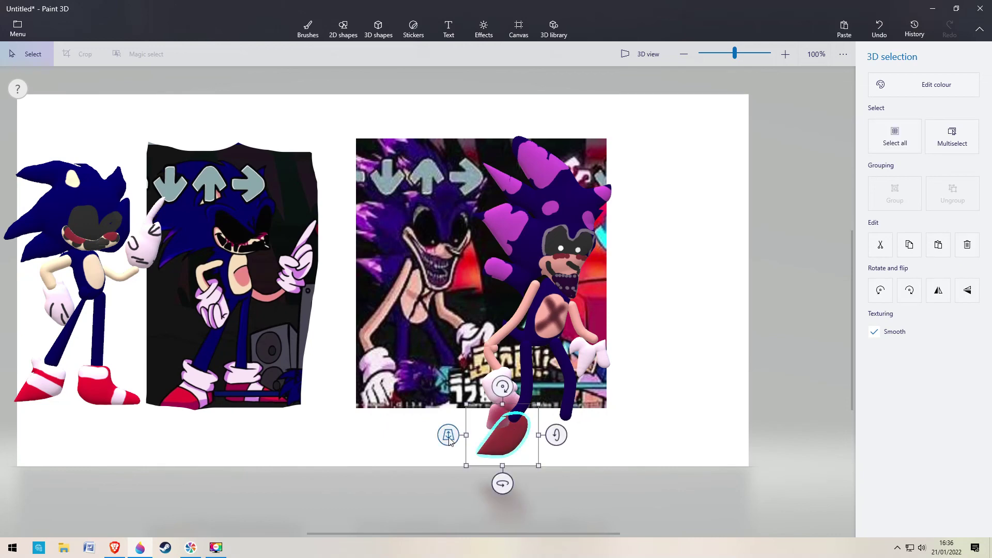
drag(450, 449, 449, 449)
key(Escape)
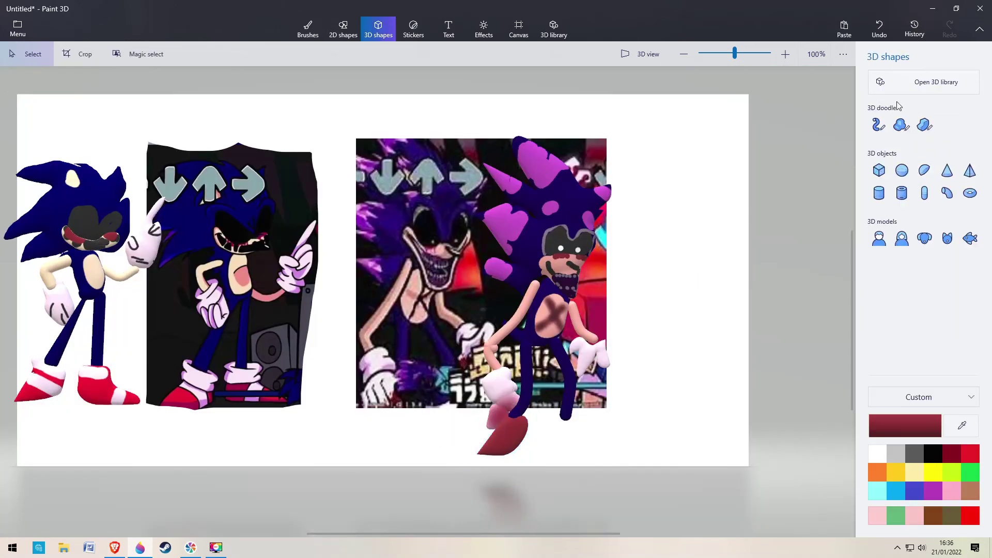
Draw a second dark red soft-edge shoe and place it under the model's other leg
click(901, 128)
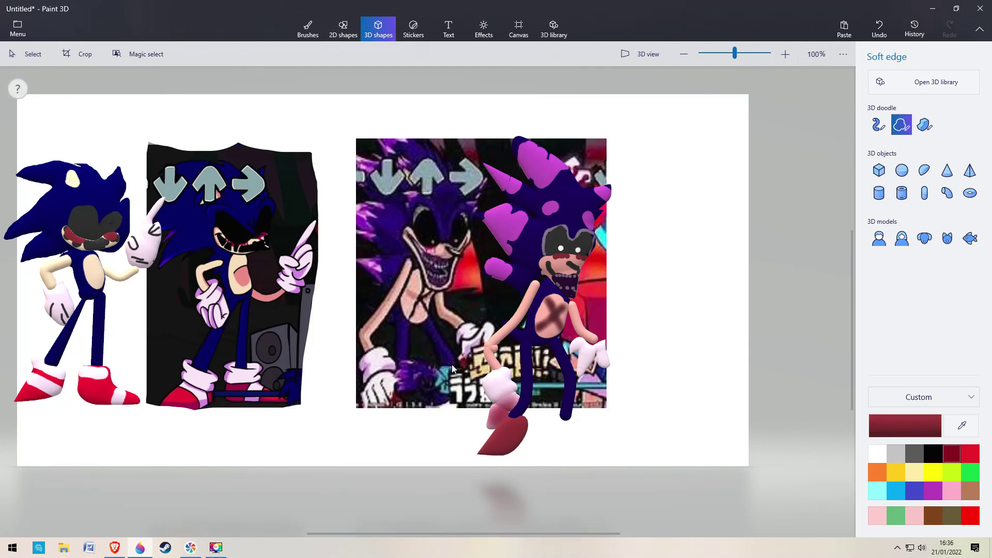
mouse_move(389, 423)
mouse_down()
mouse_move(430, 450)
mouse_move(391, 425)
mouse_up()
drag(460, 421, 605, 444)
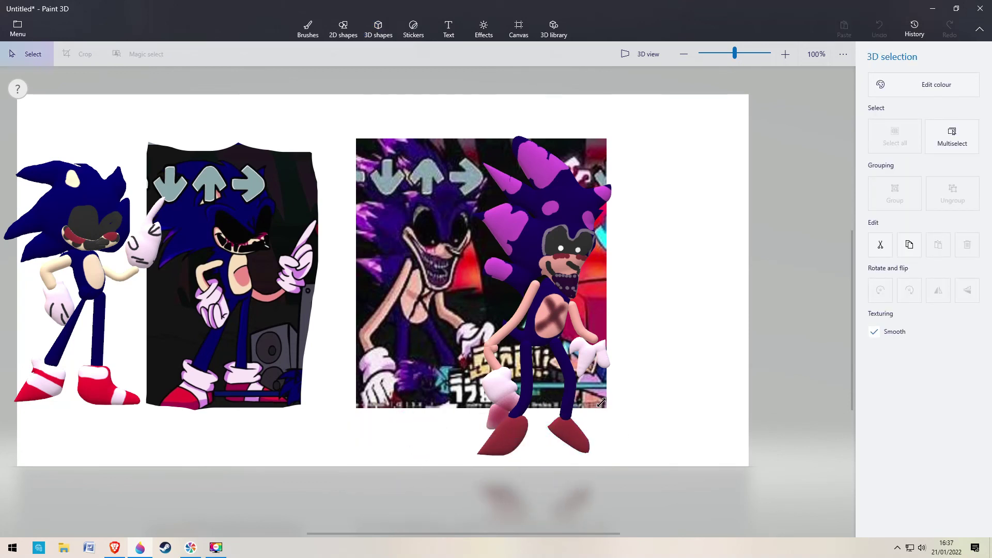
Nudge the dark red shoes into position beneath the second model's legs and clear the selection
drag(519, 436, 513, 448)
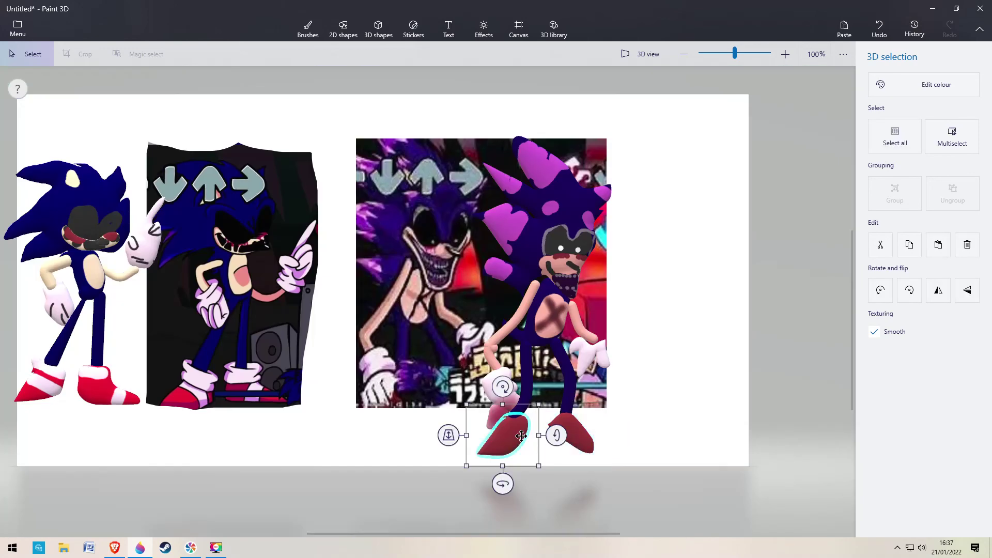
click(568, 440)
click(675, 351)
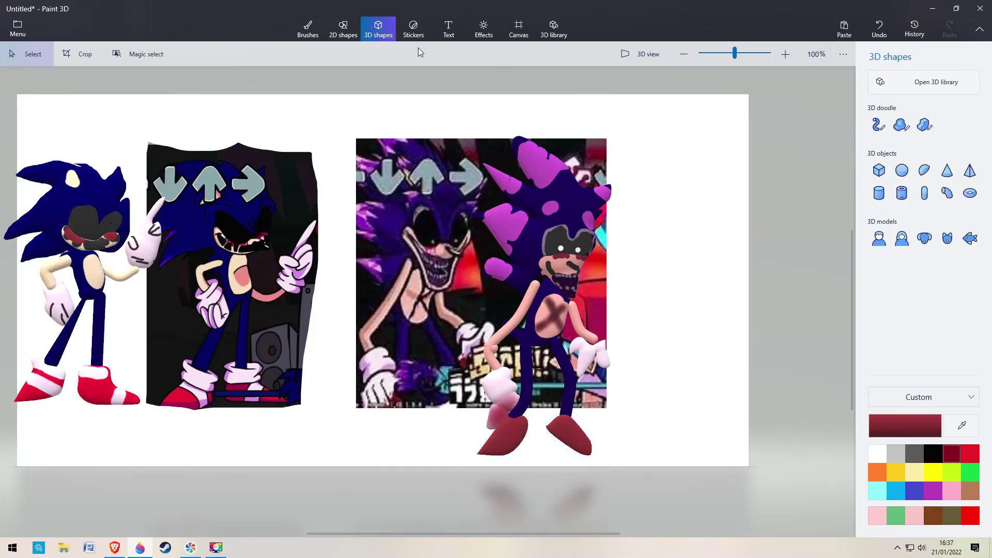
Paint cuffs and stripes on both dark red shoes with the Marker in the pale pinkish white sampled from the far glove
click(308, 29)
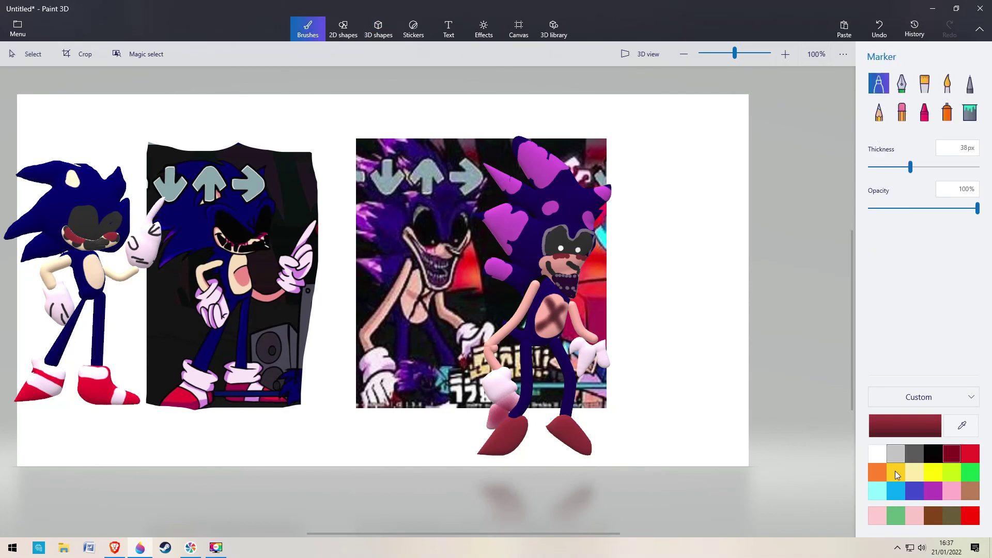
click(884, 455)
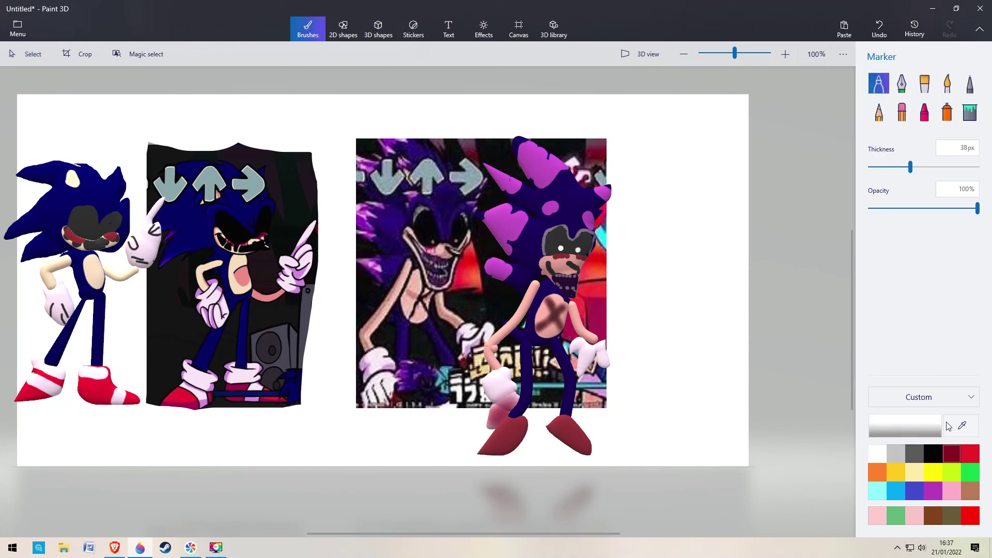
click(962, 426)
click(586, 360)
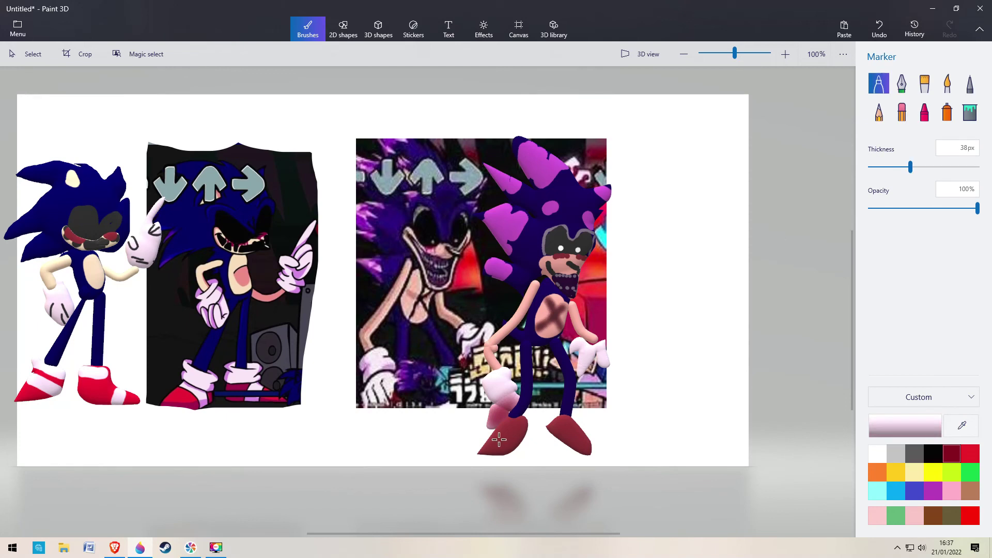
drag(558, 418, 574, 421)
mouse_move(504, 423)
mouse_down()
mouse_move(526, 427)
mouse_move(504, 435)
mouse_move(520, 446)
mouse_move(587, 447)
mouse_up()
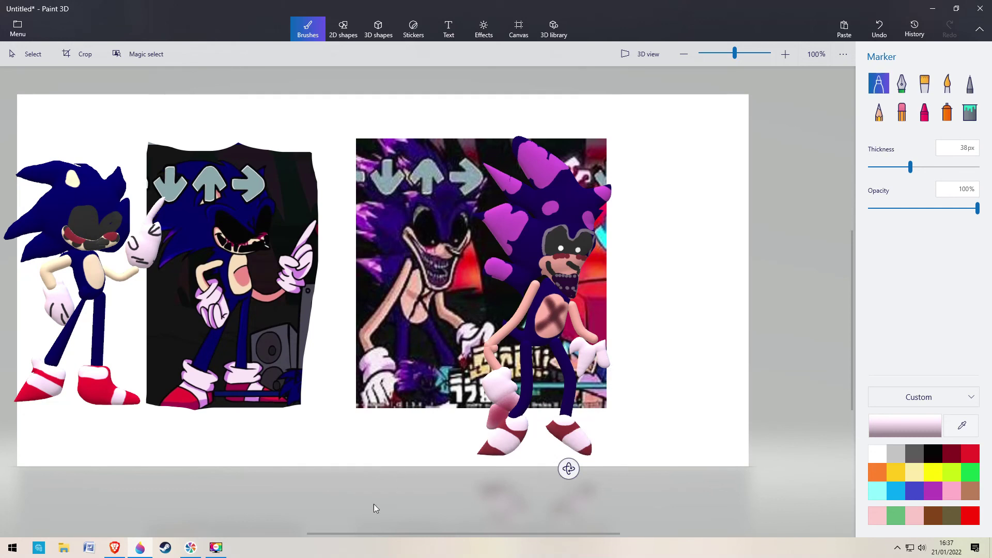
Spray dark red blood marks onto the fingers of the second model's far glove with the Spray can
click(947, 111)
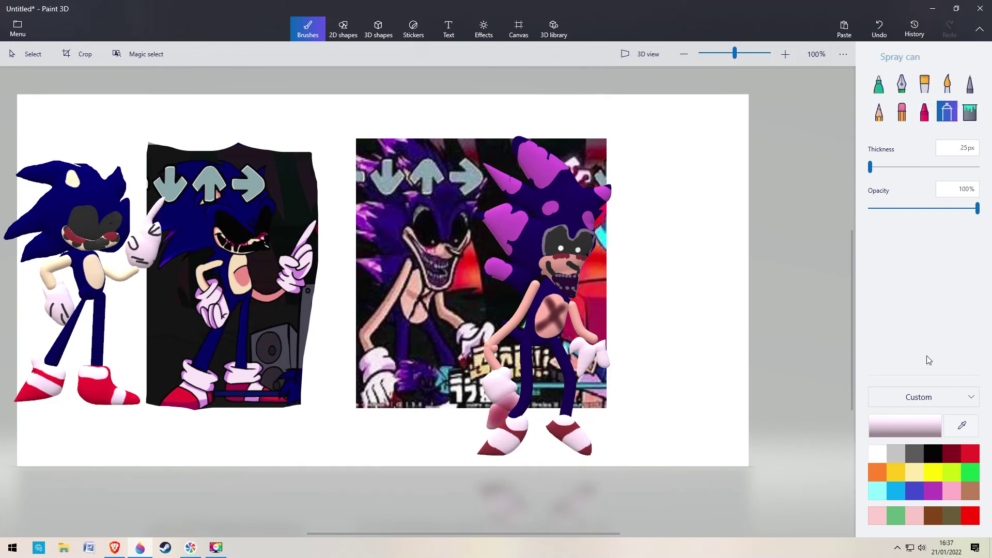
click(952, 455)
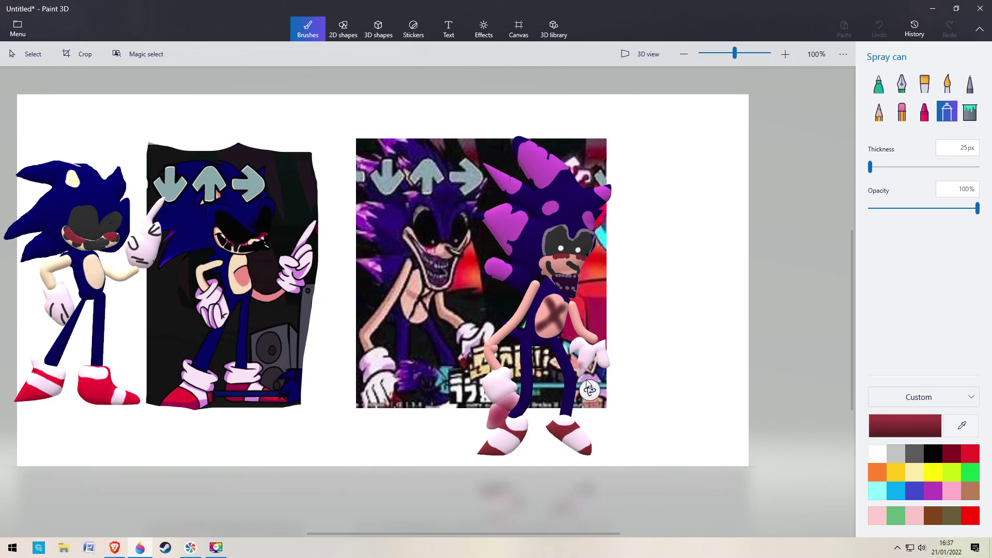
mouse_move(600, 368)
mouse_down()
mouse_move(582, 369)
mouse_move(573, 353)
mouse_move(593, 355)
mouse_up()
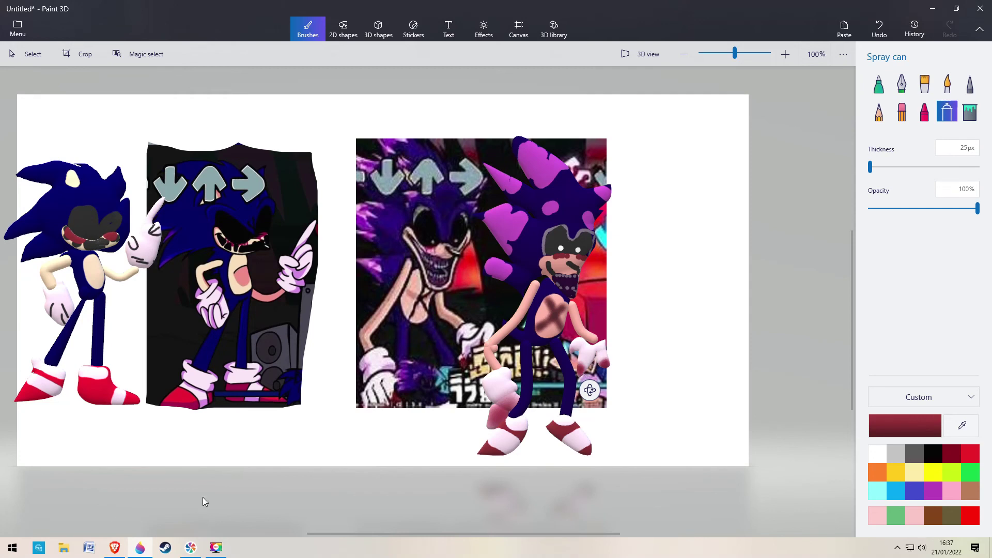